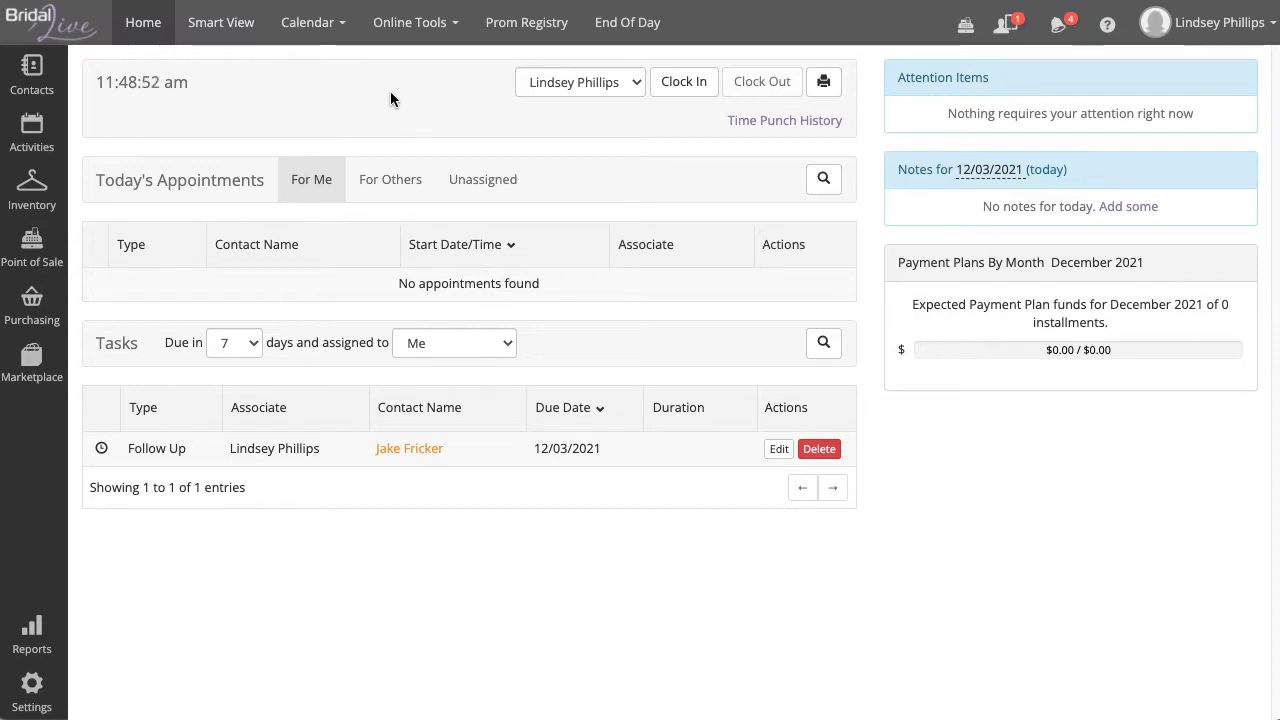
Step: Show the Point of Sale flyout menu from the Home dashboard's left sidebar
mouse_move(32, 245)
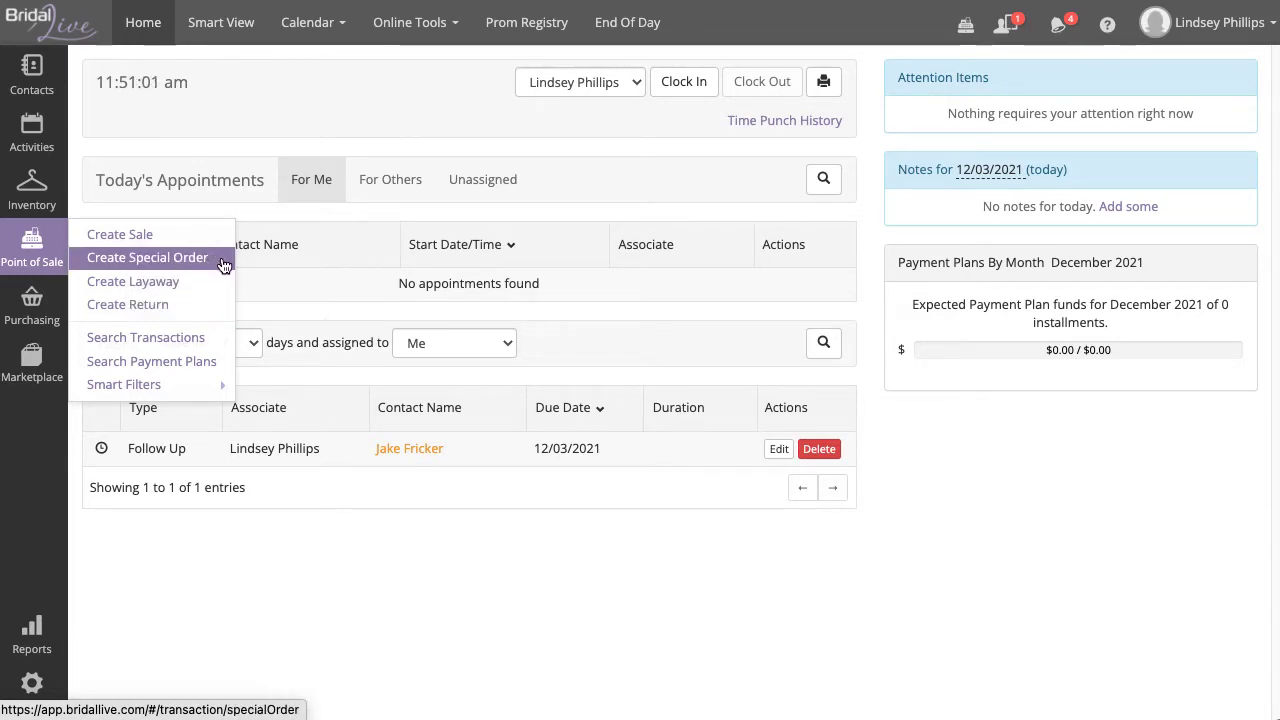
Step: Create a new Special Order and highlight its title and order number #101
left_click(222, 262)
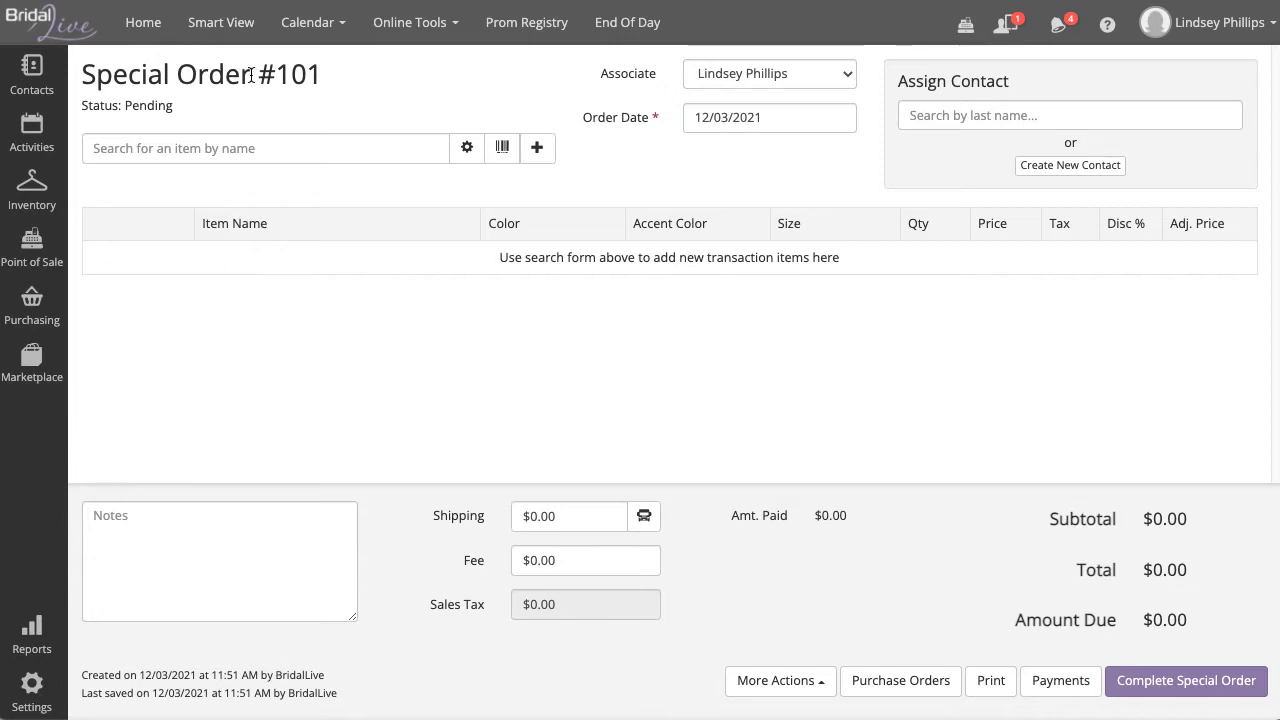
left_click_drag(251, 75, 82, 75)
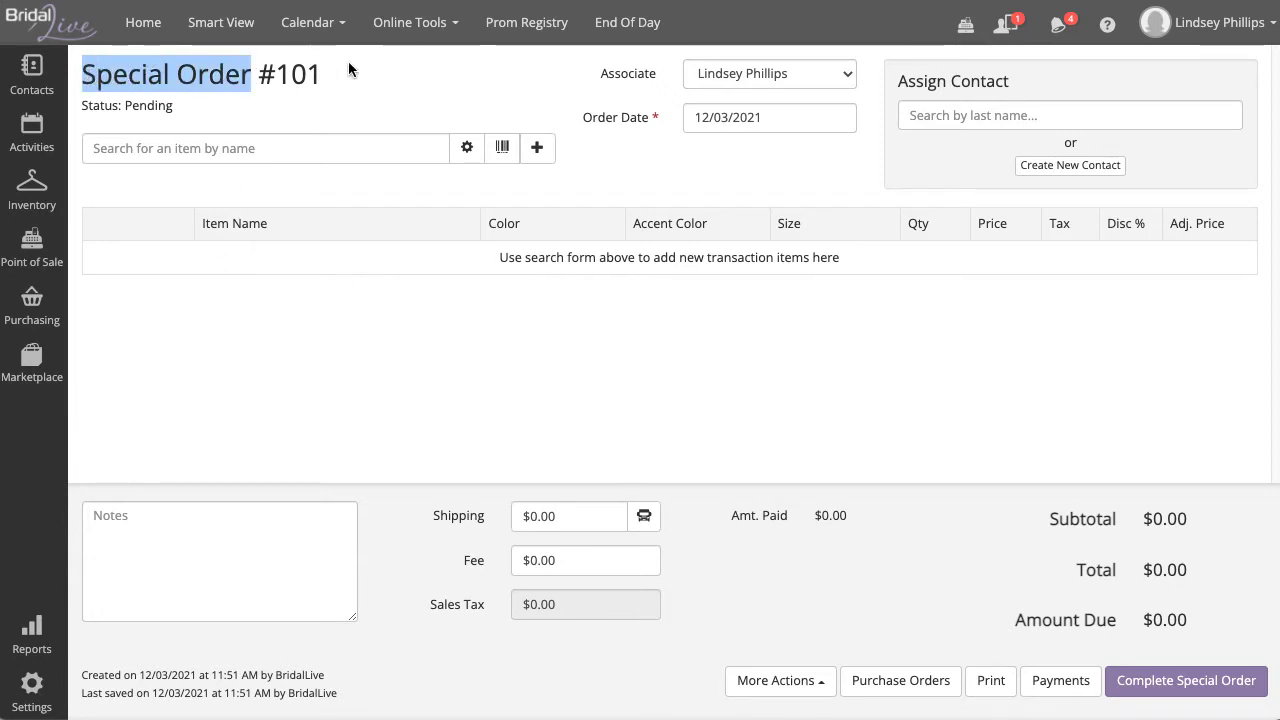
left_click(326, 74)
left_click_drag(326, 74, 260, 75)
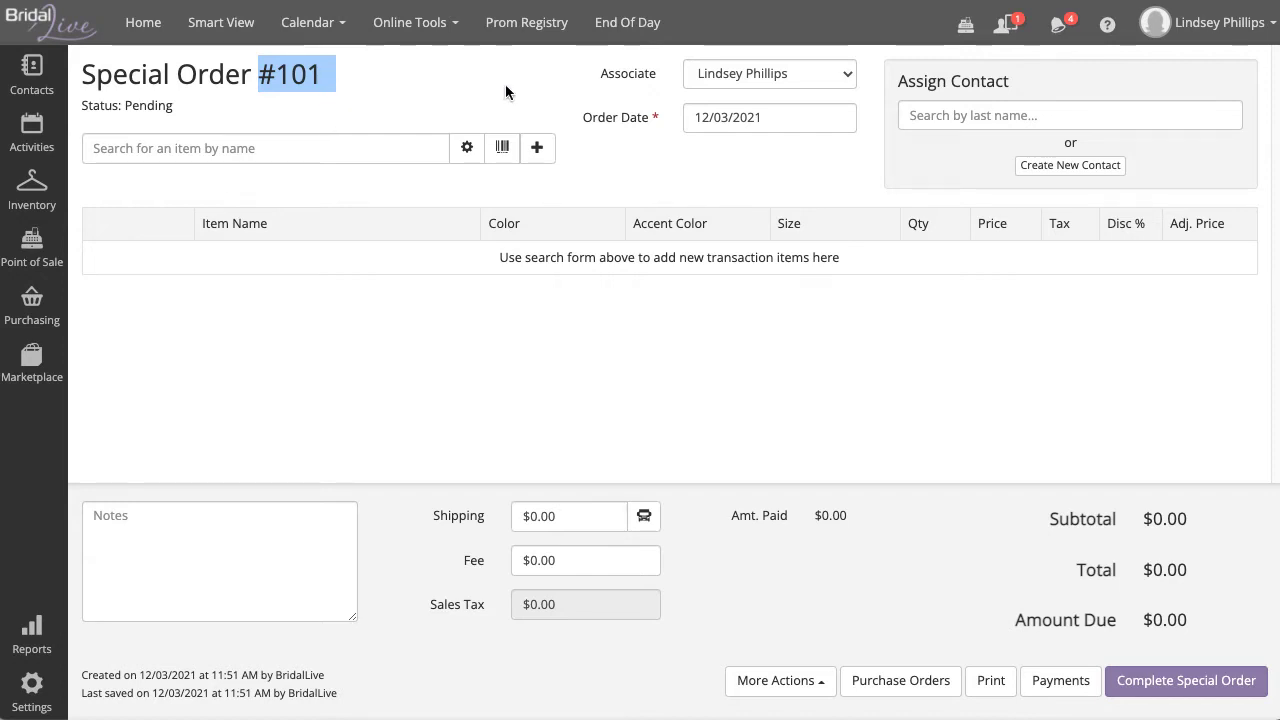
left_click(654, 77)
Step: Review the Associate and Order Date fields, leaving the 12/03/2021 date unchanged
left_click_drag(662, 78, 590, 73)
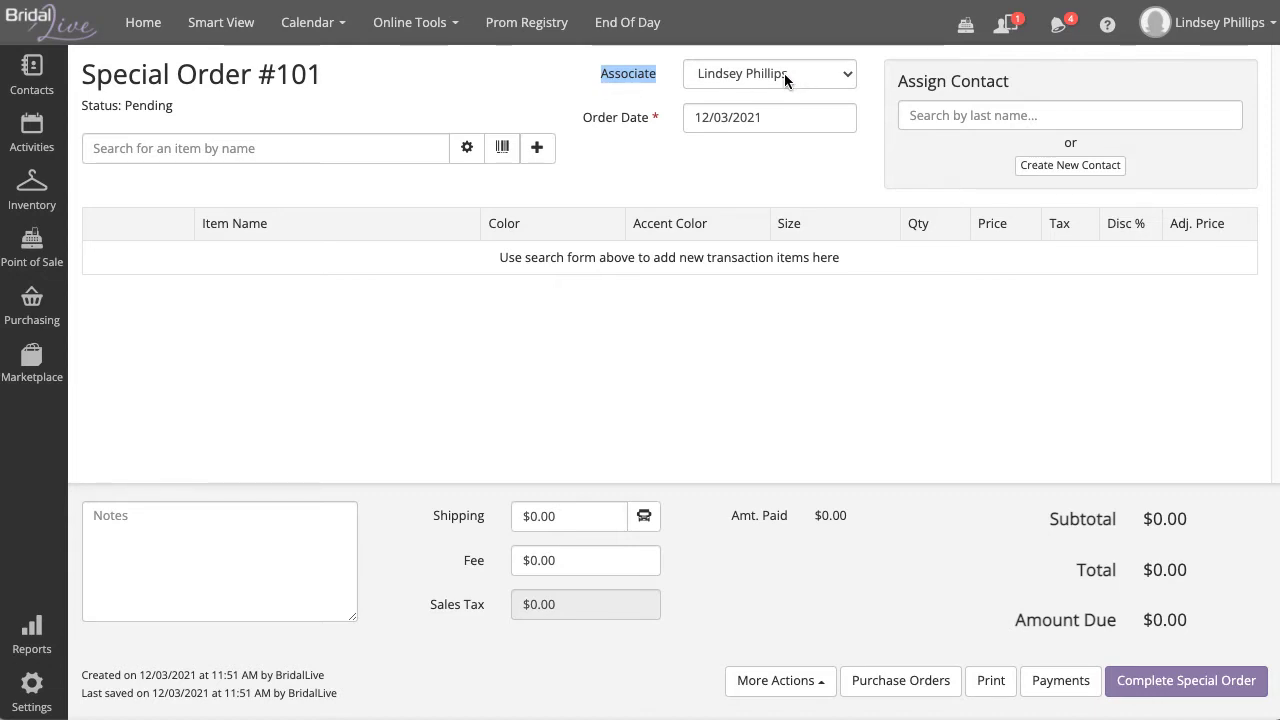
left_click_drag(648, 119, 586, 115)
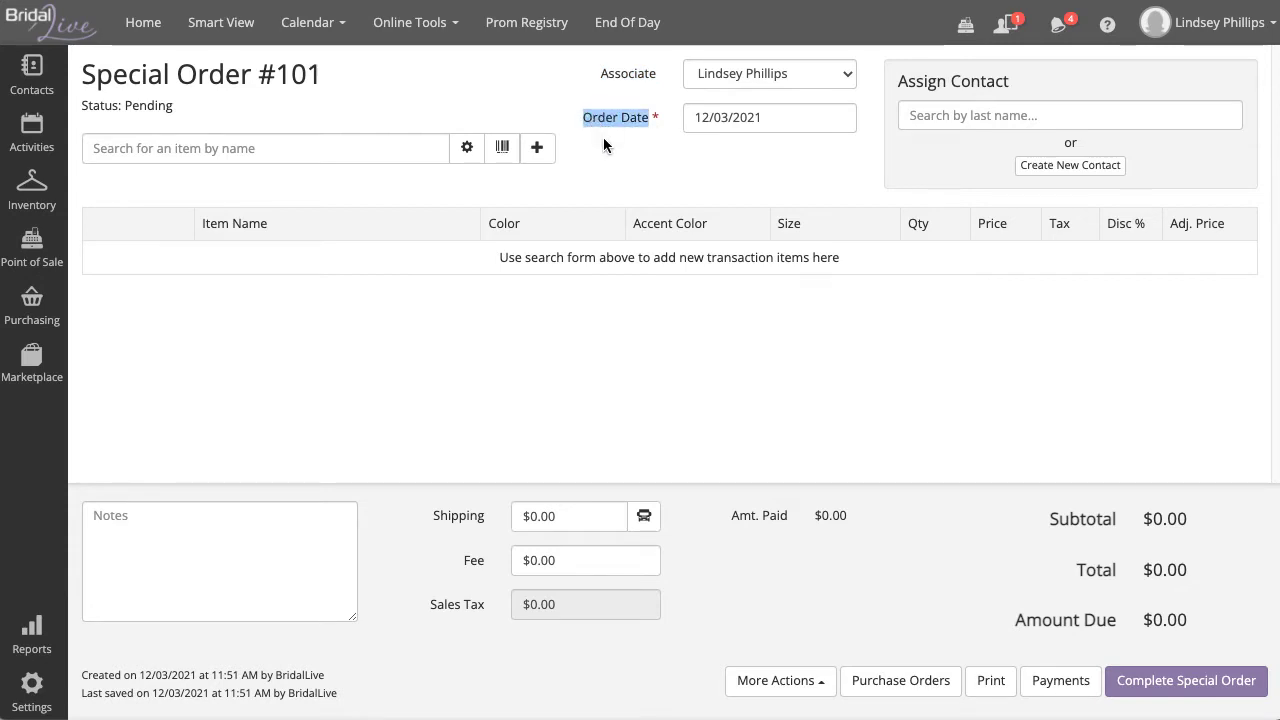
left_click(603, 145)
left_click(719, 117)
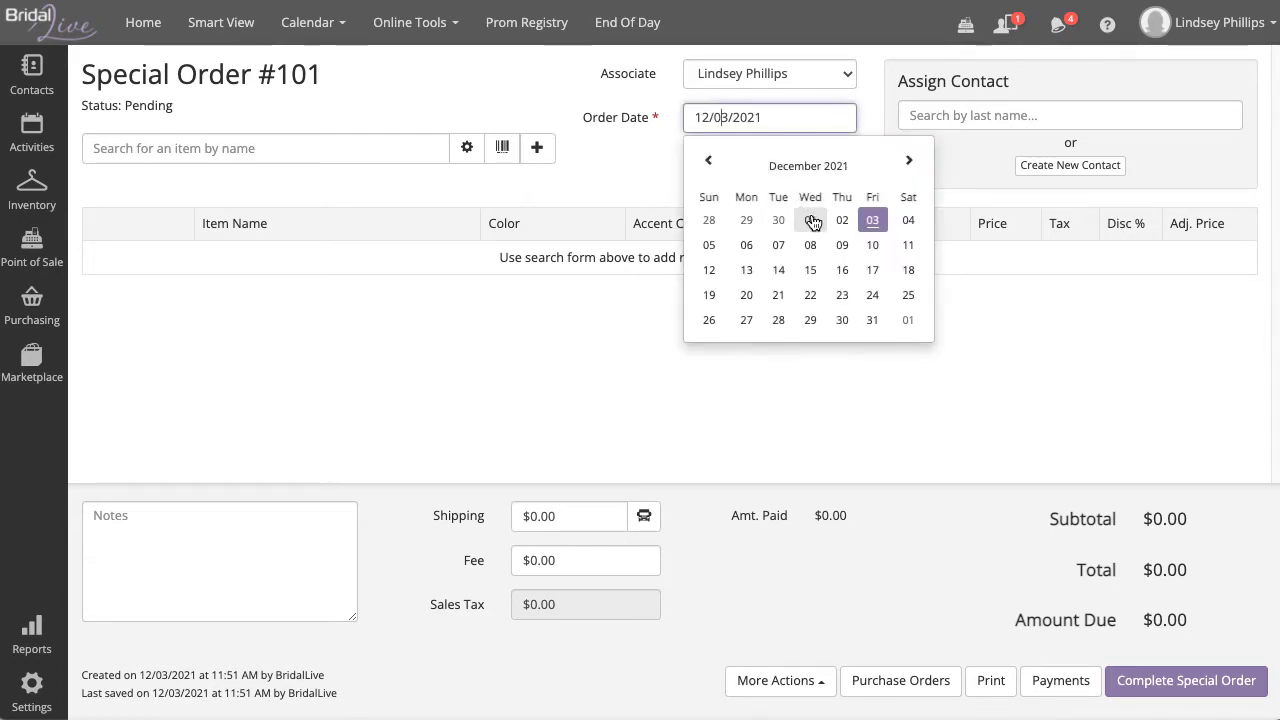
left_click(640, 186)
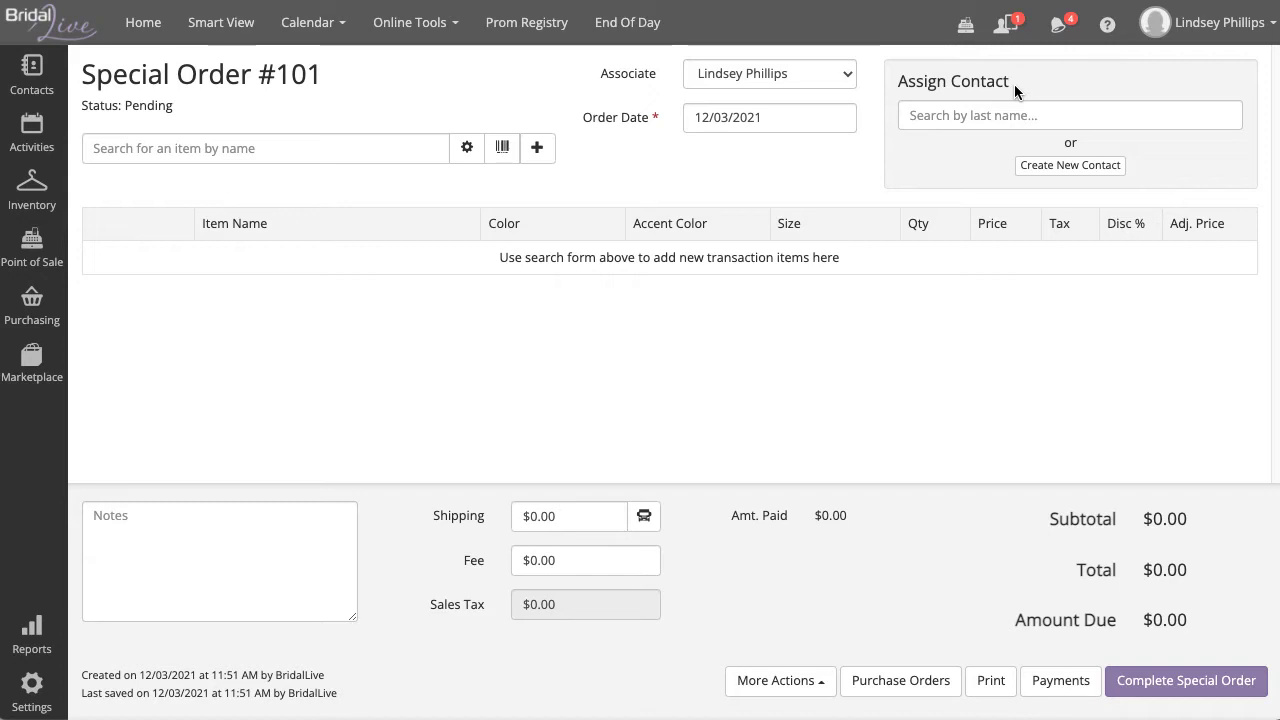
Step: Search Assign Contact by the customer's last name, then bring up a blank Add Contact form
left_click(979, 124)
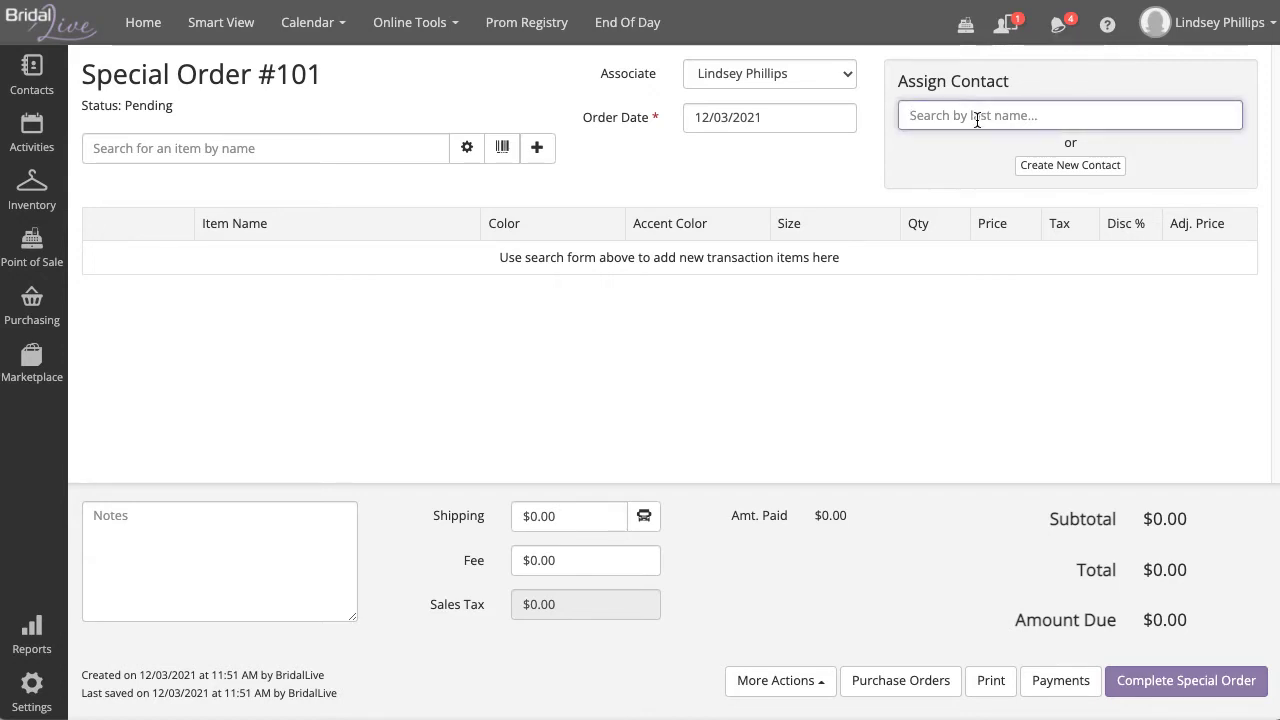
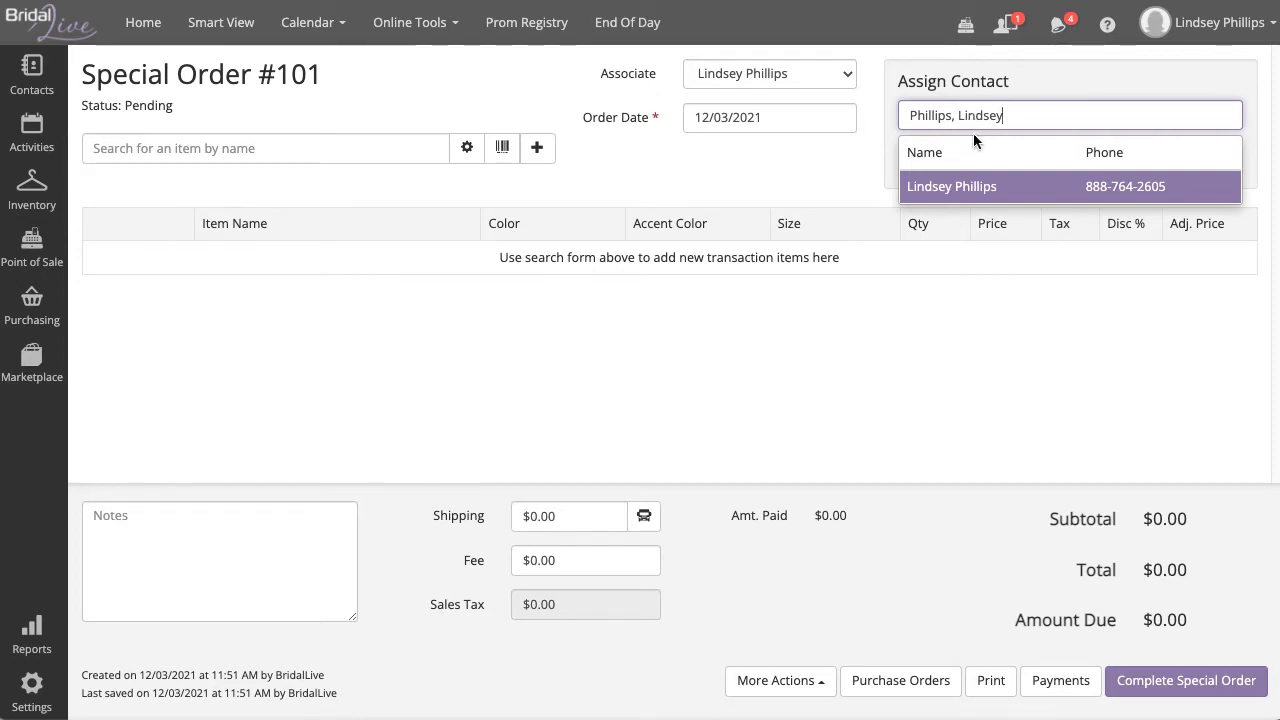
left_click(1000, 180)
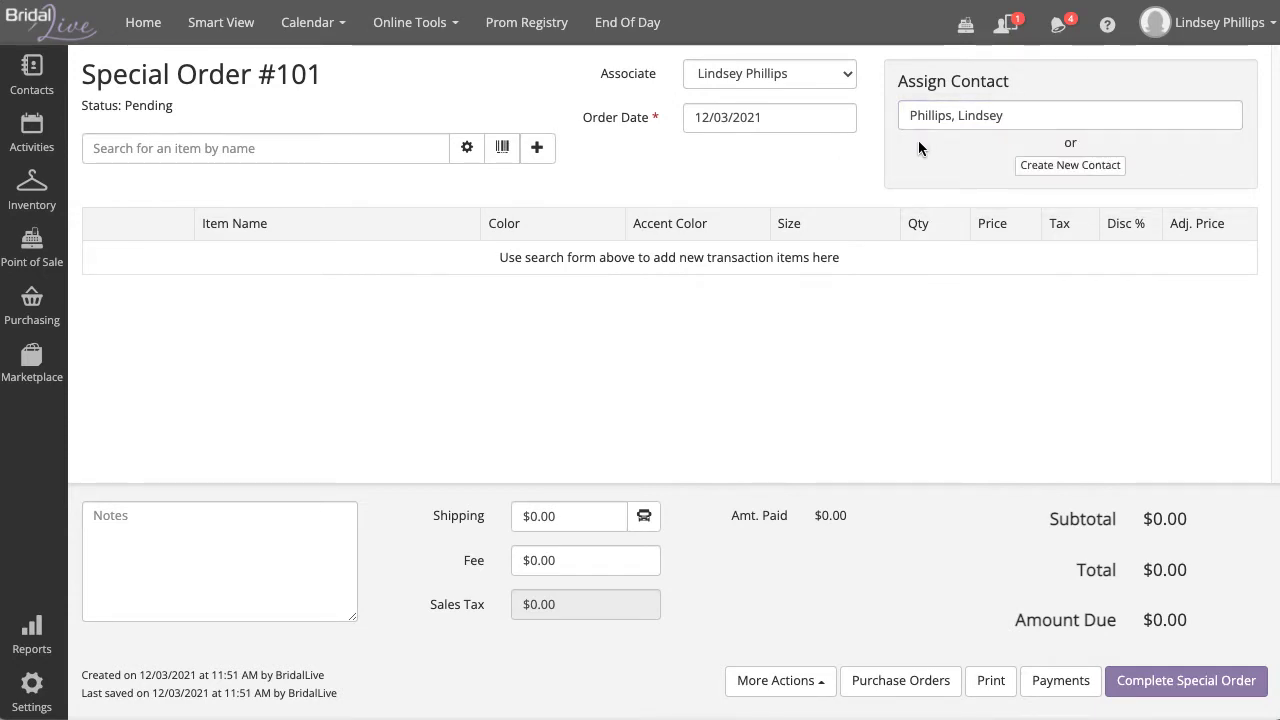
left_click(1112, 170)
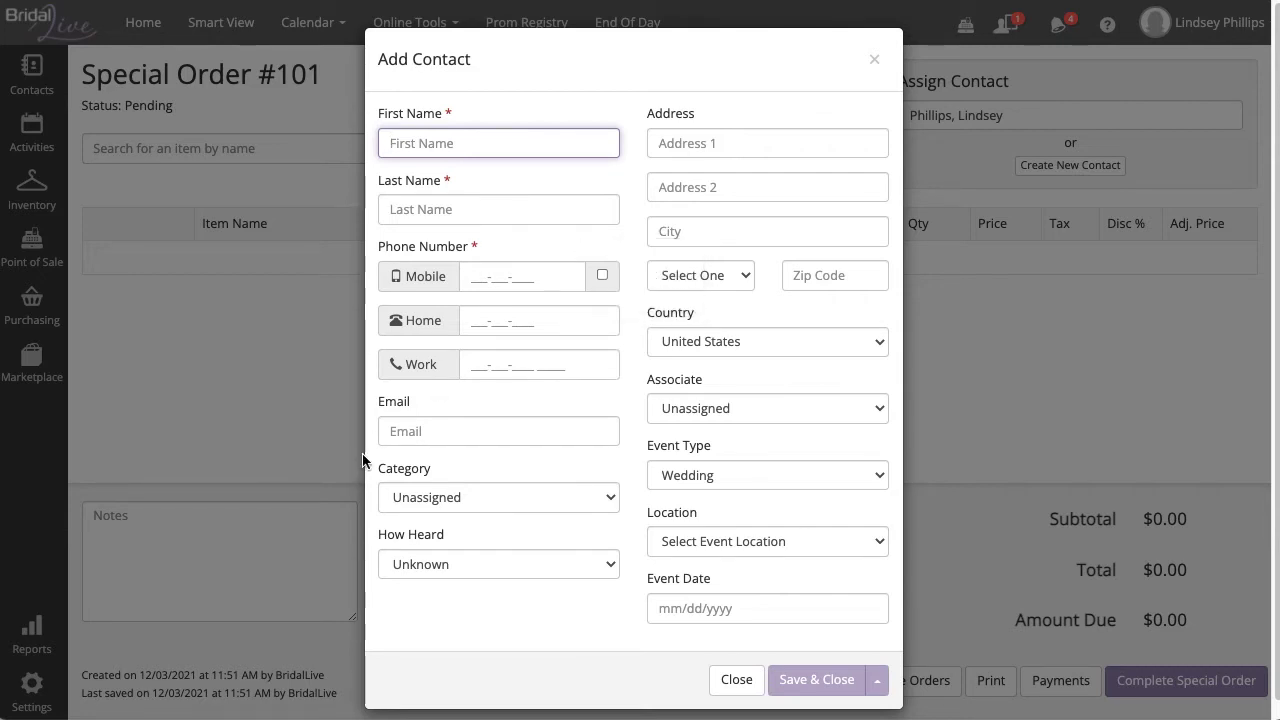
Step: Discard the unsaved Add Contact form and assign the matching existing customer to order #101
left_click(442, 426)
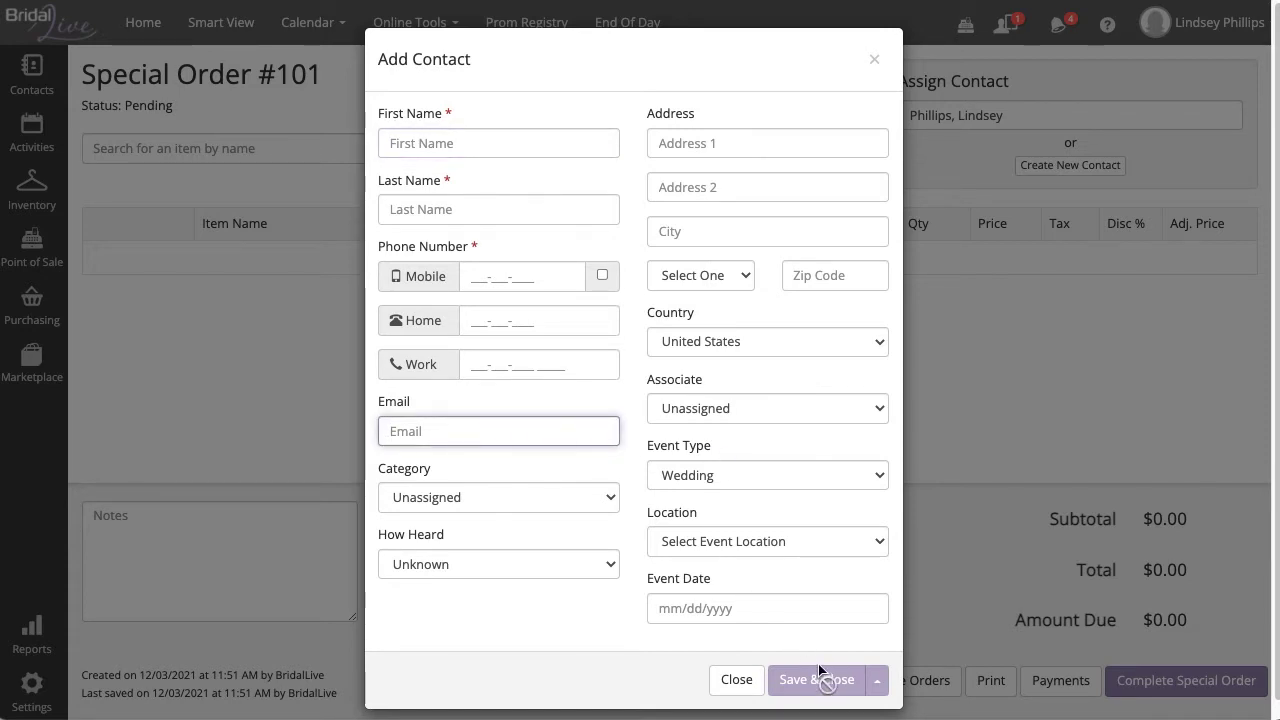
left_click(736, 680)
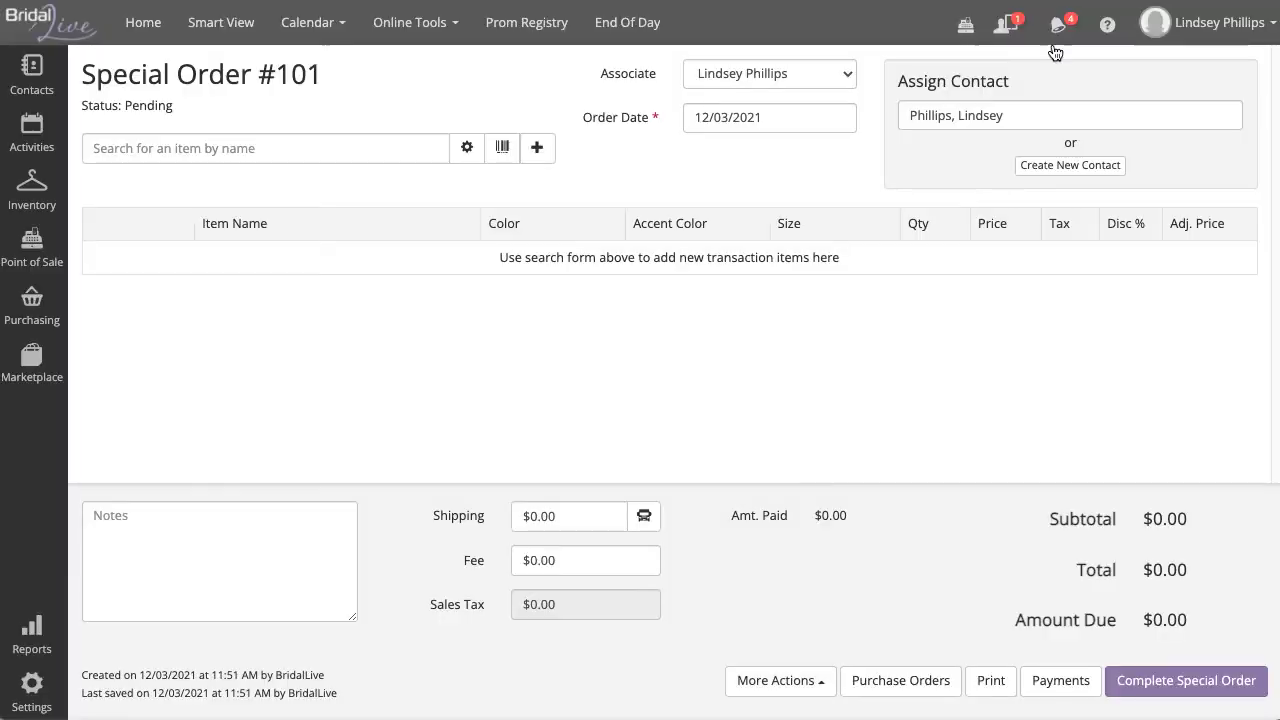
left_click(1024, 105)
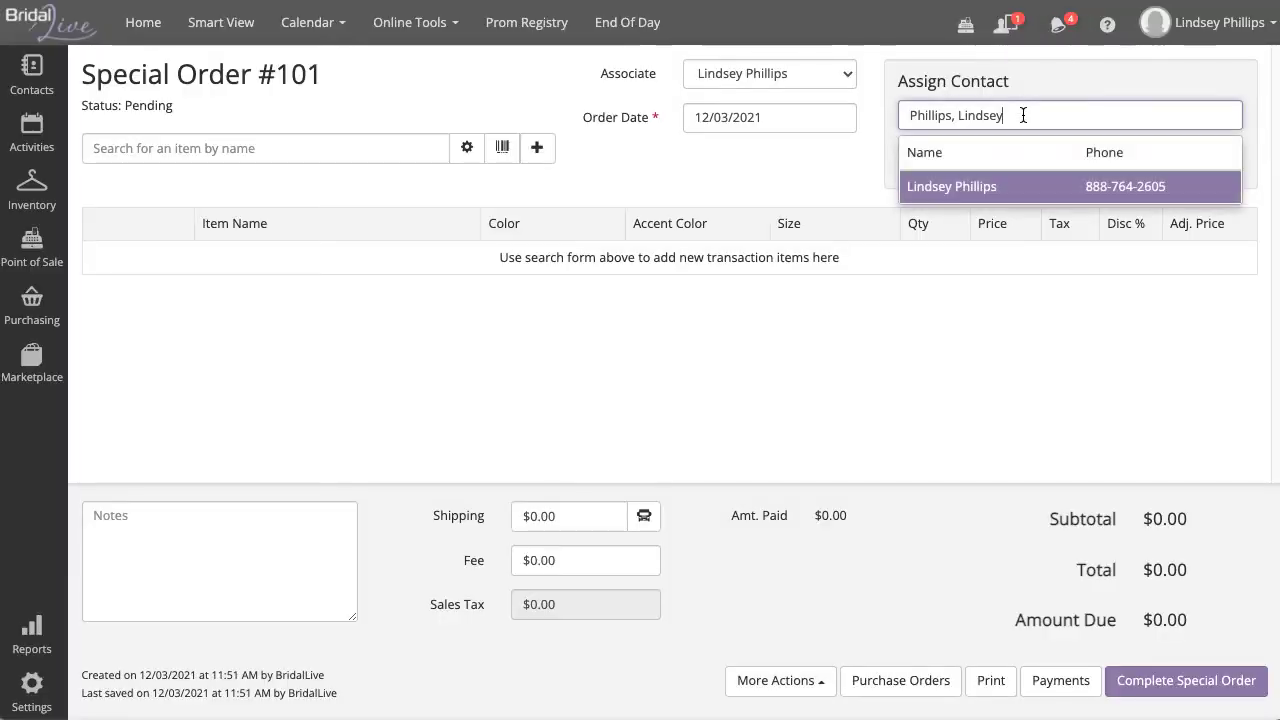
left_click(1037, 187)
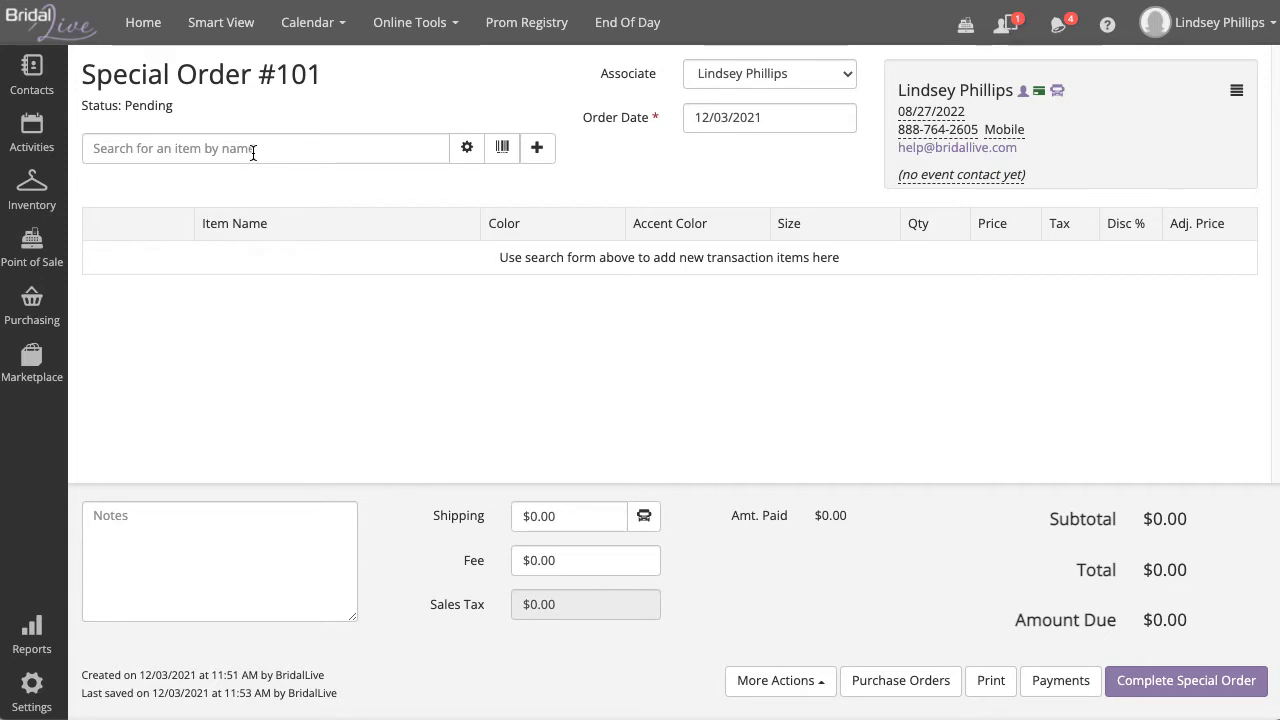
left_click(193, 148)
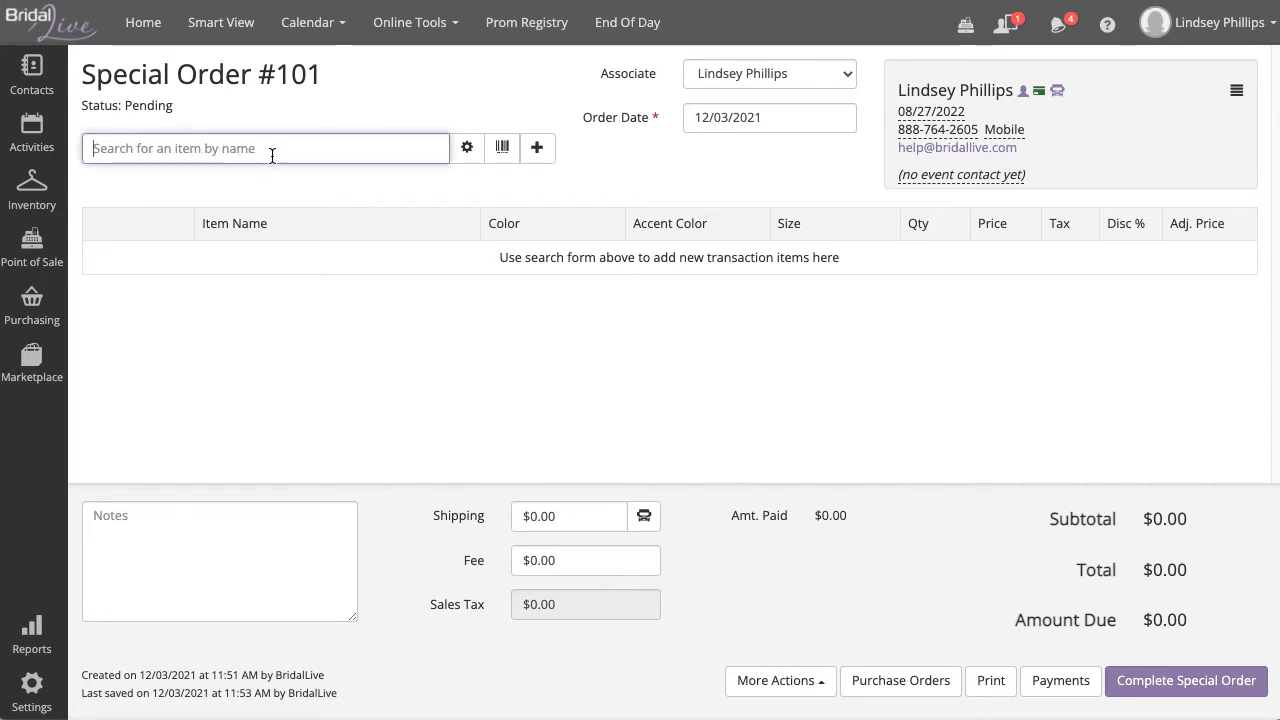
left_click(476, 156)
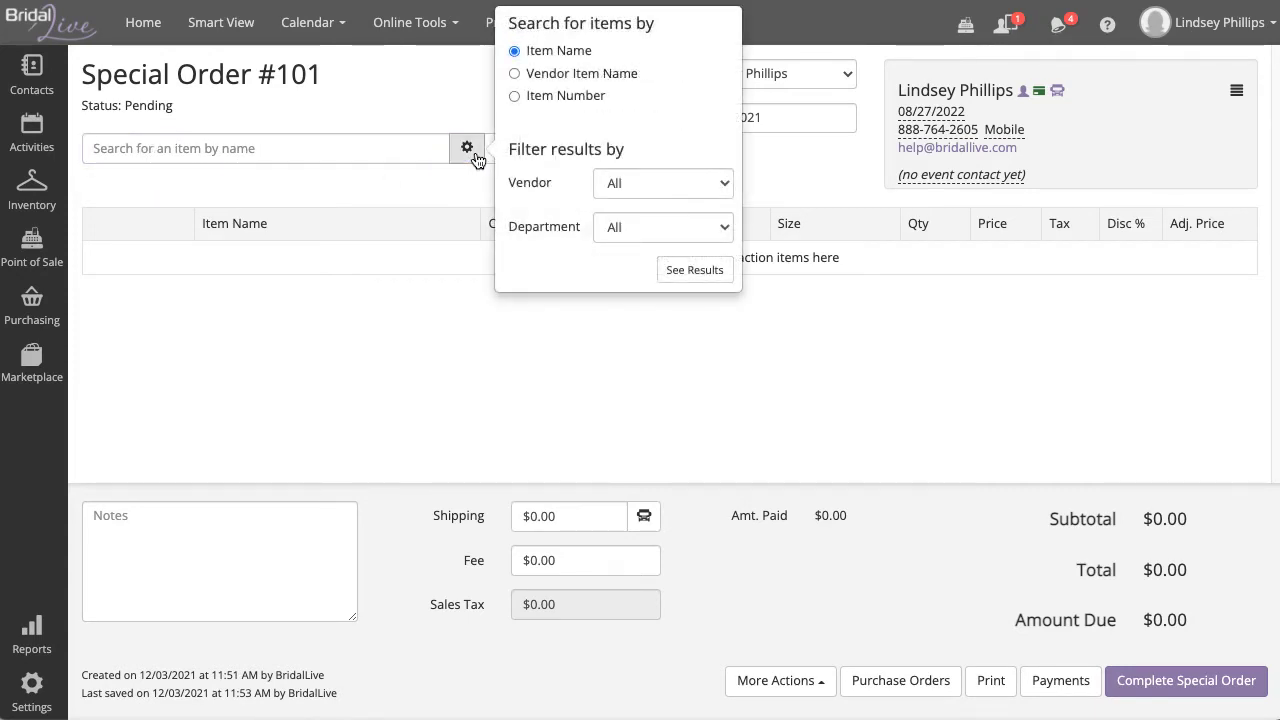
left_click(570, 76)
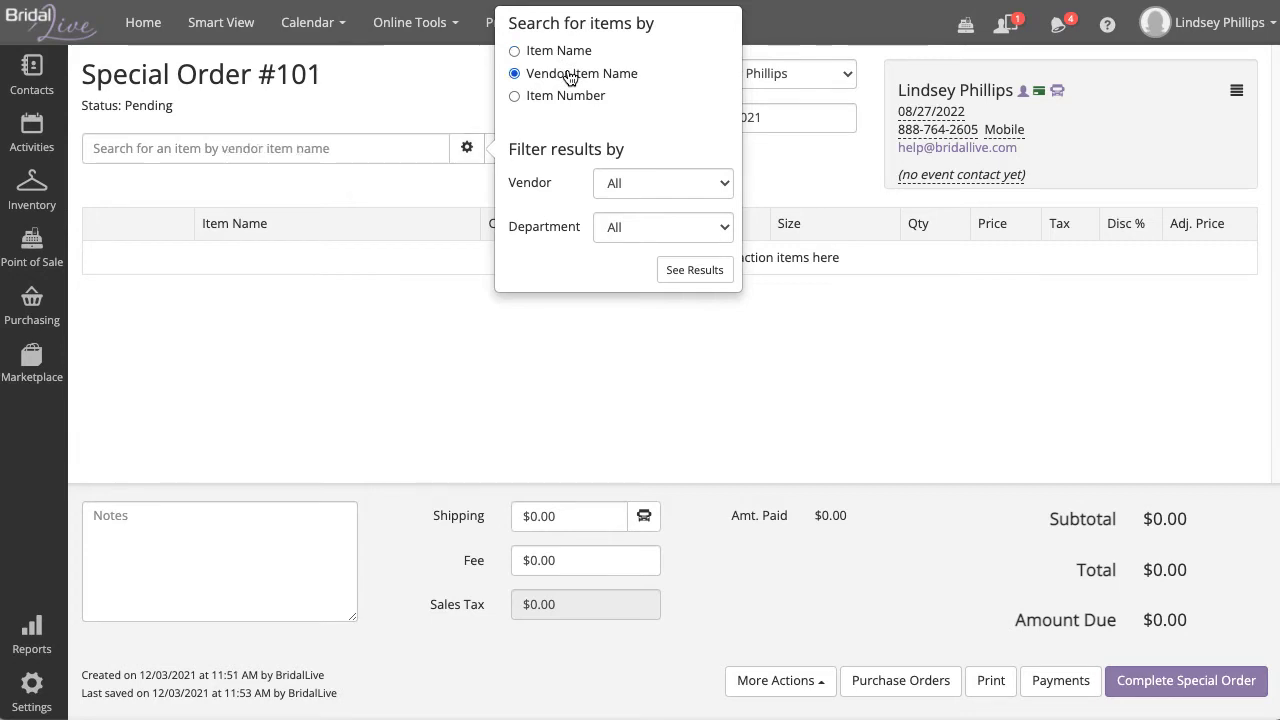
left_click(566, 97)
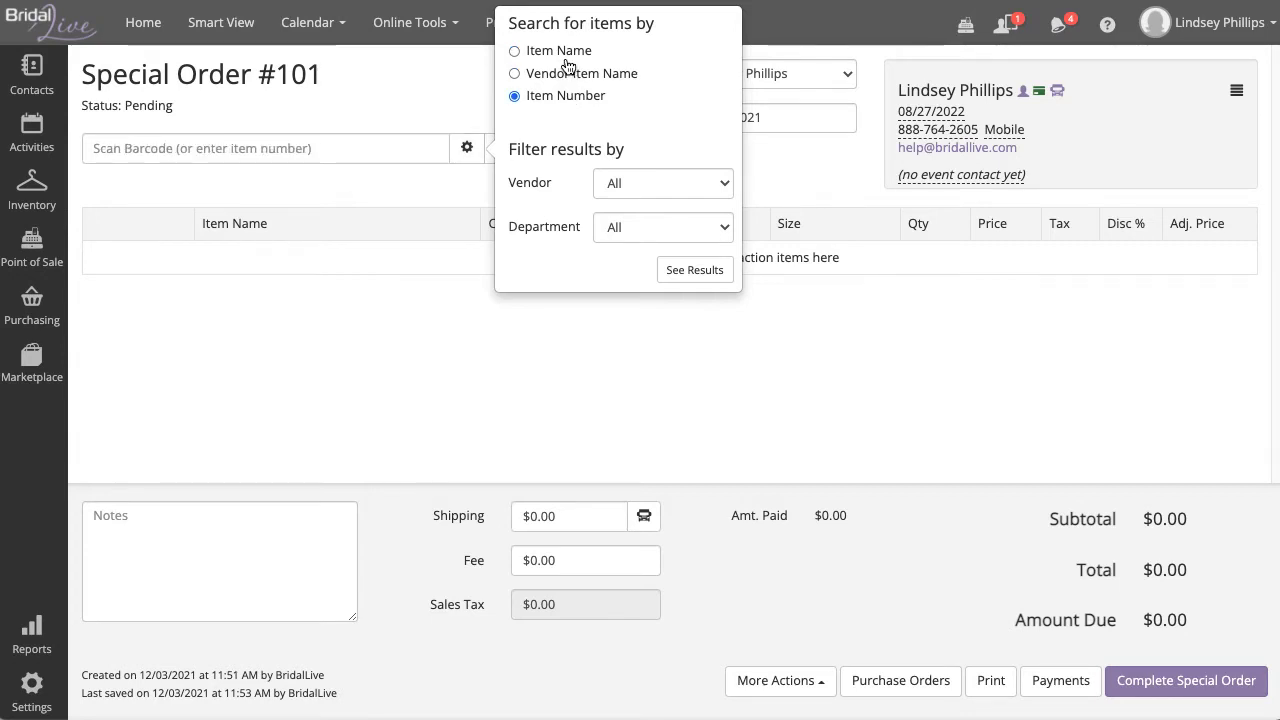
left_click(566, 52)
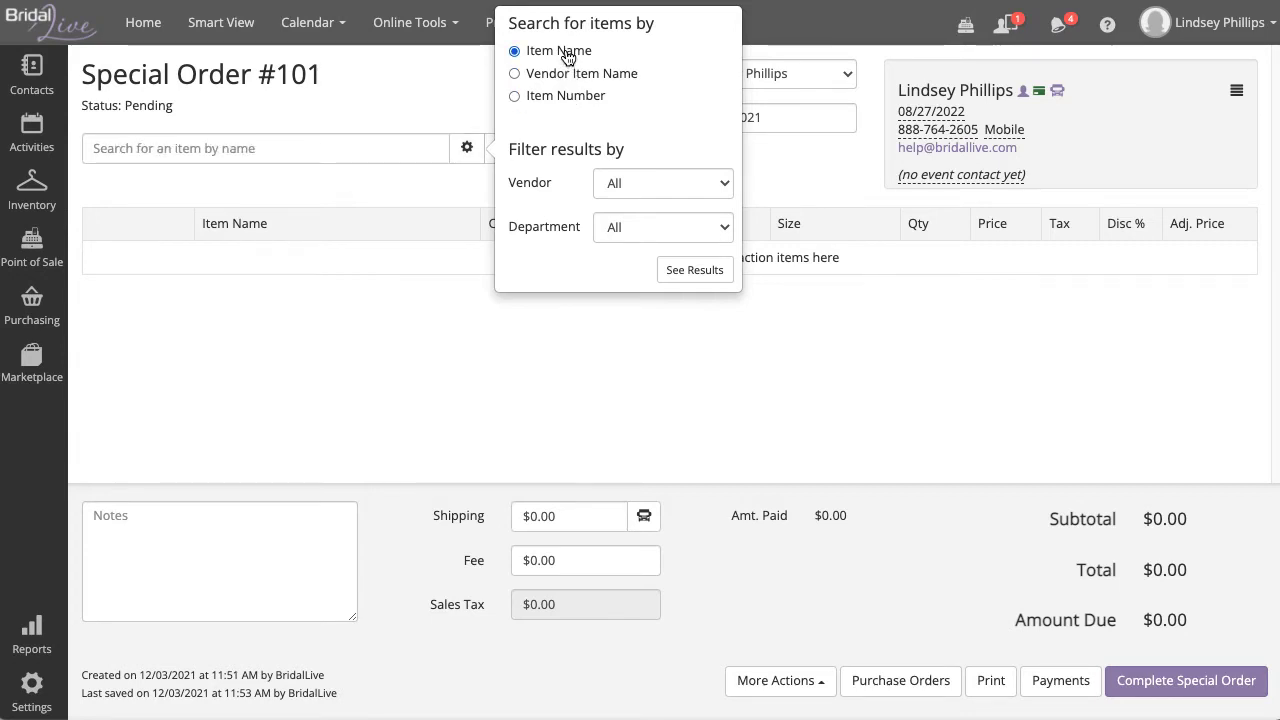
left_click(643, 186)
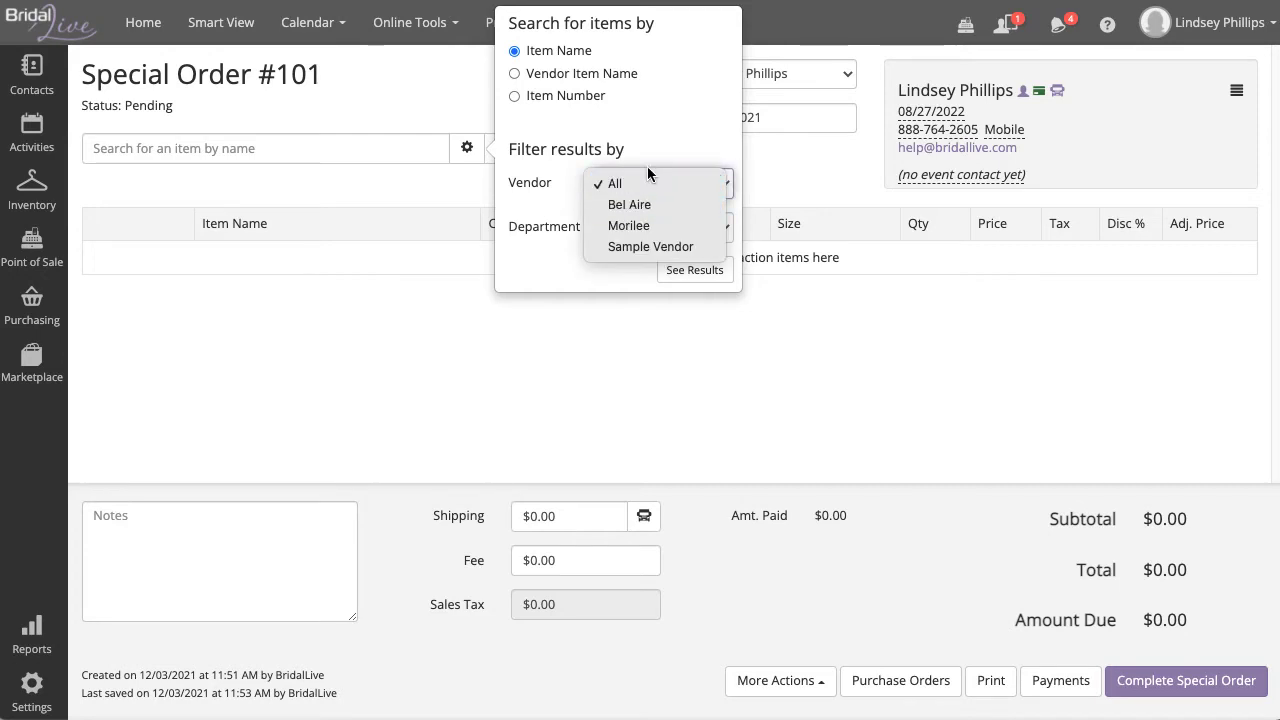
left_click(655, 149)
left_click(651, 228)
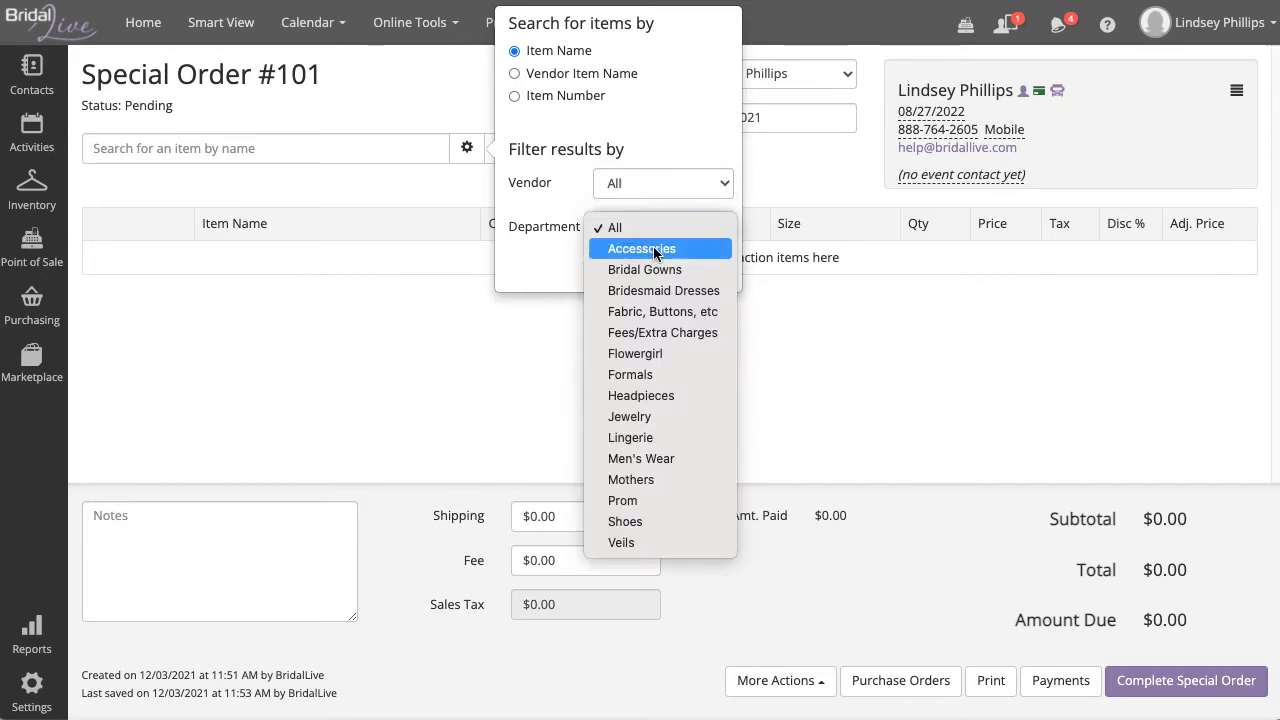
left_click(514, 246)
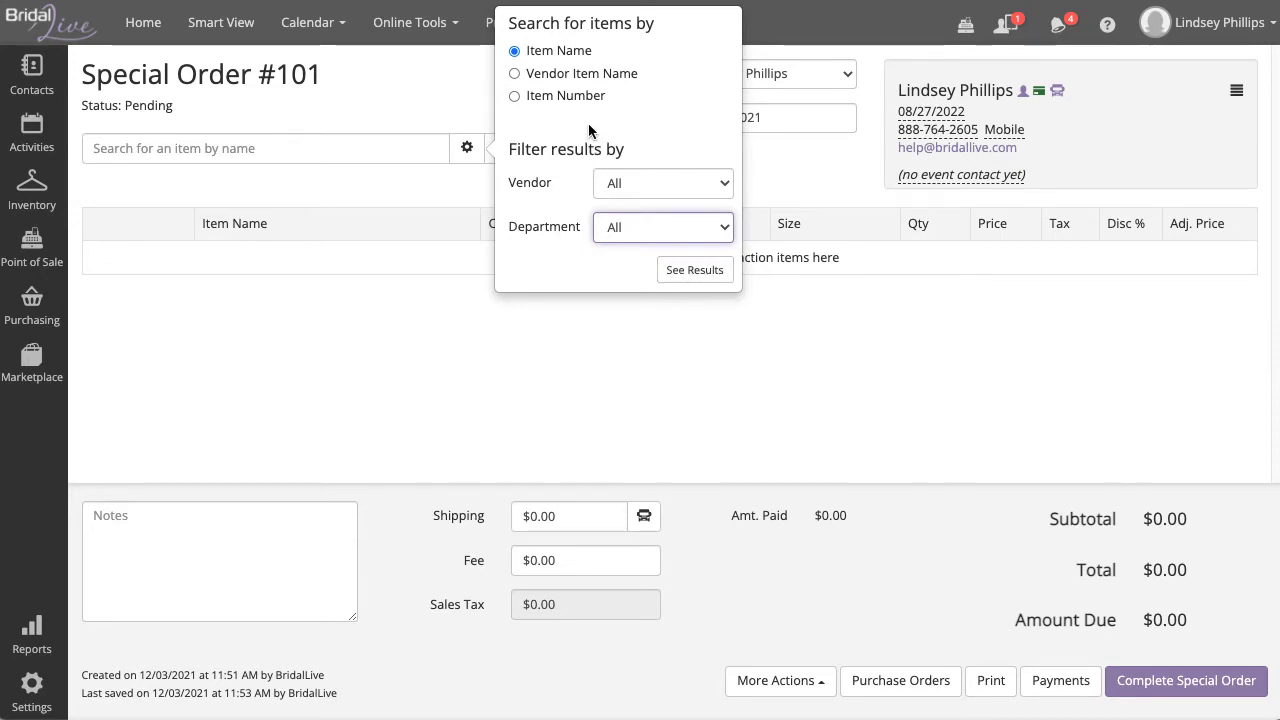
left_click(432, 180)
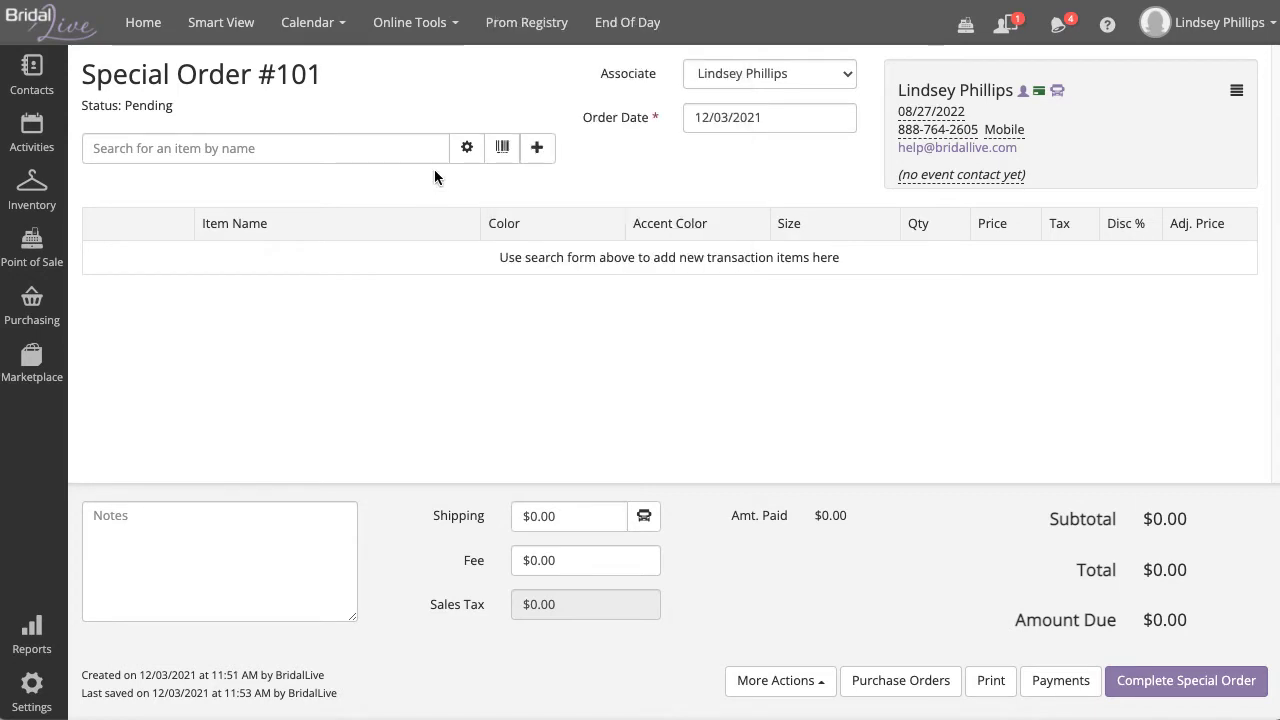
Step: Toggle the item search from barcode/item number to 'Search for an item by name'
left_click(503, 150)
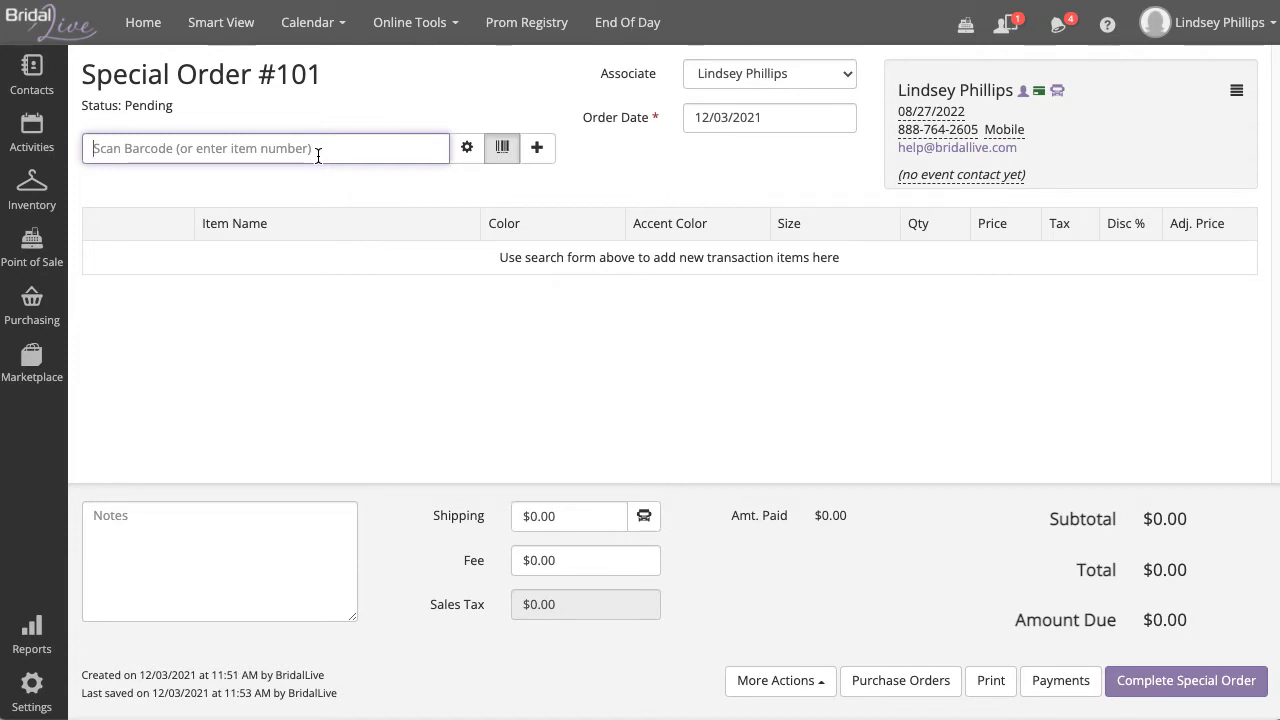
left_click(544, 152)
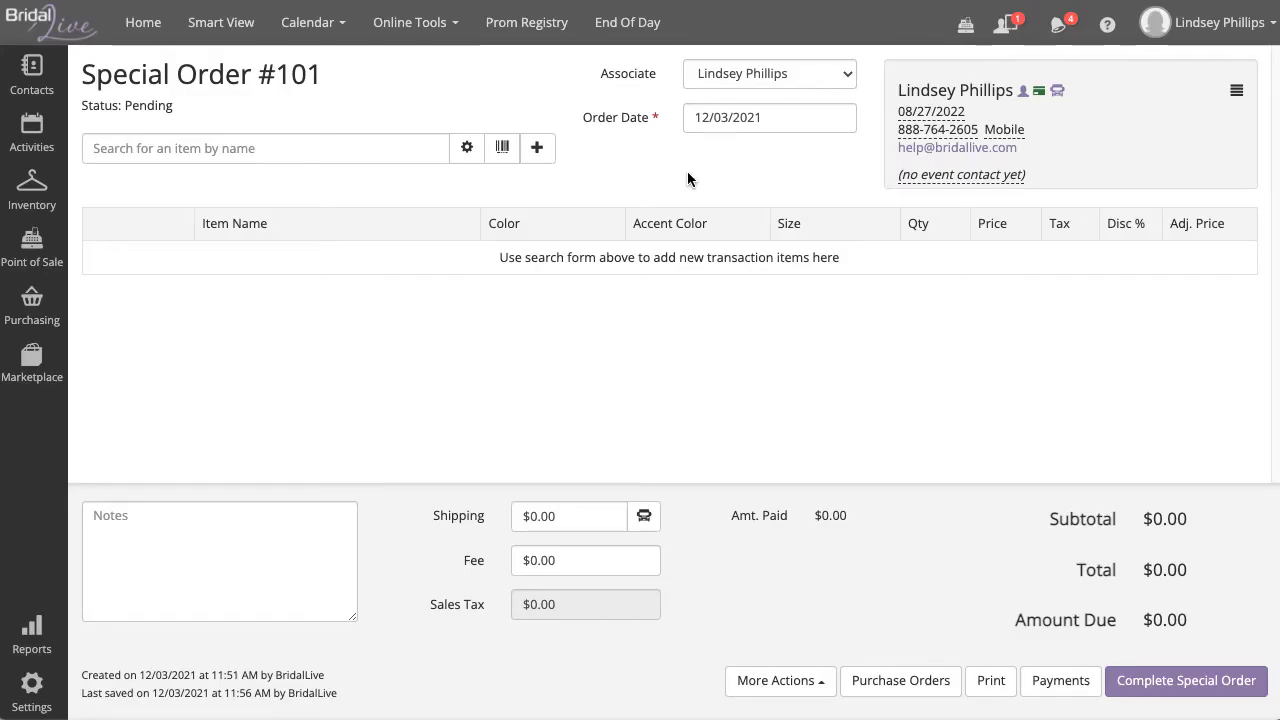
Step: Search '1012' and add the 1012 Sabine gown at $2,300.00, dismissing the Smart Flows warning
left_click(405, 159)
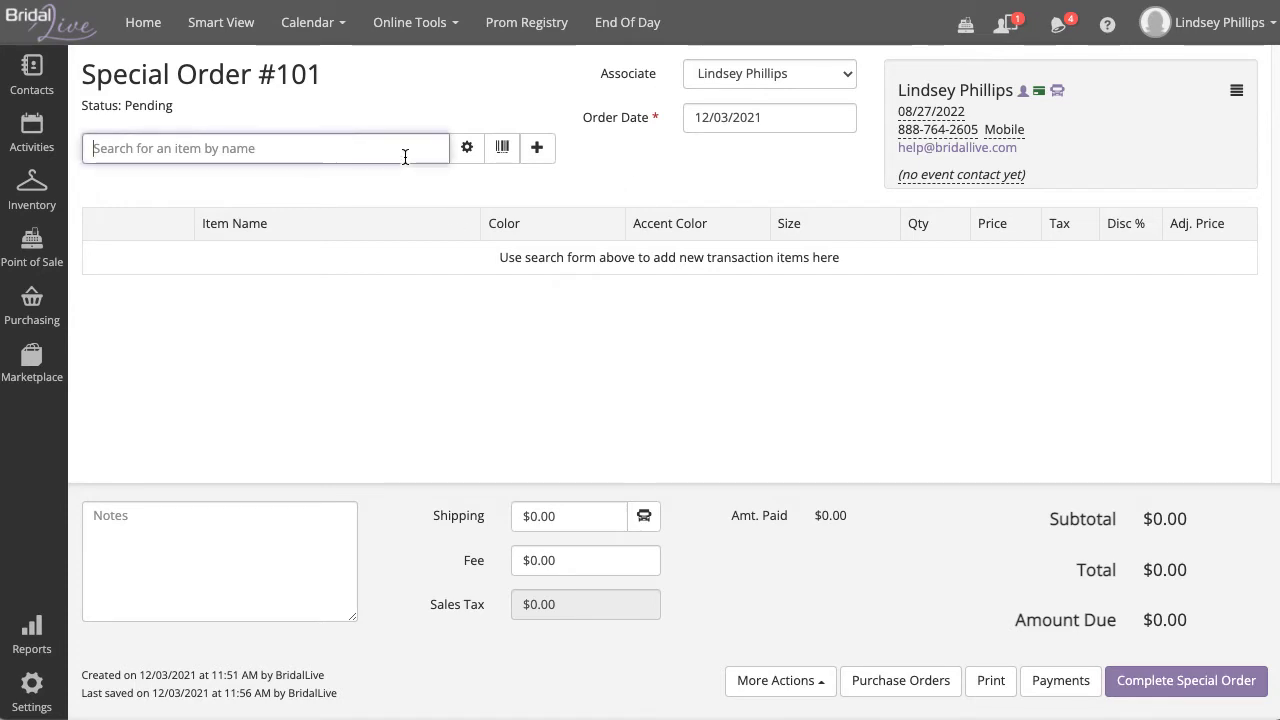
type("101")
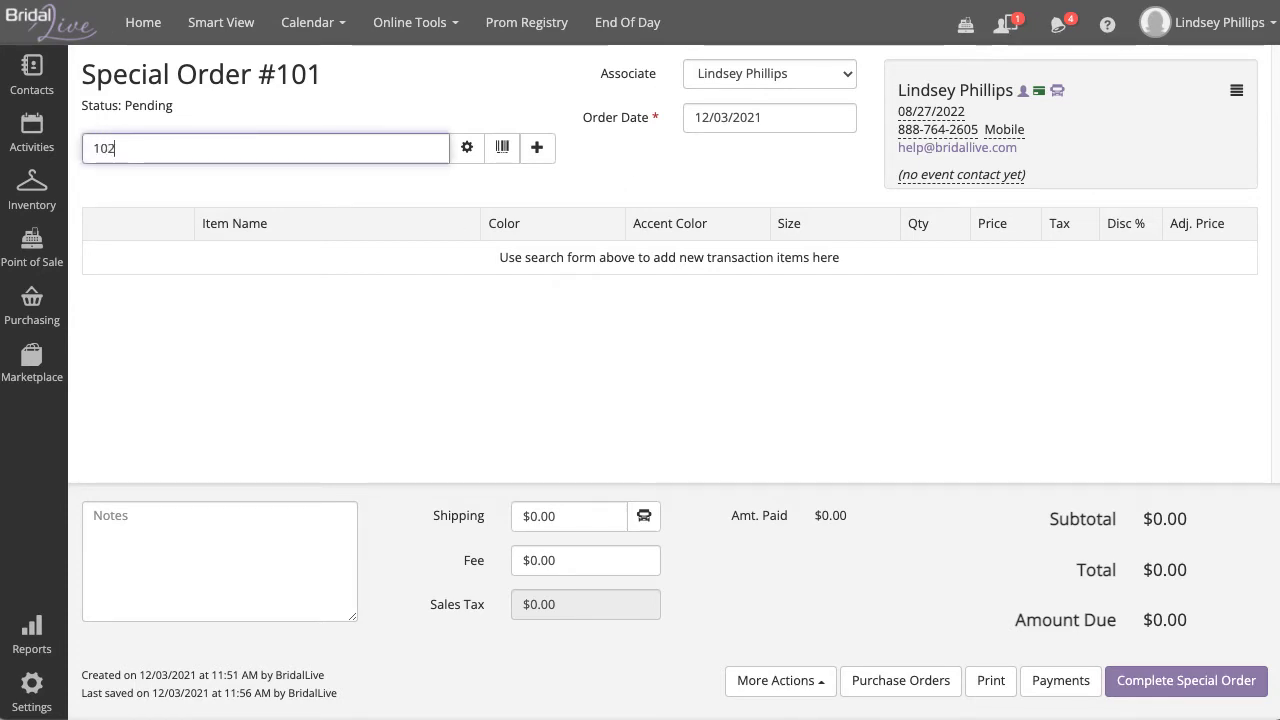
type("2")
key("BackSpace")
type("12")
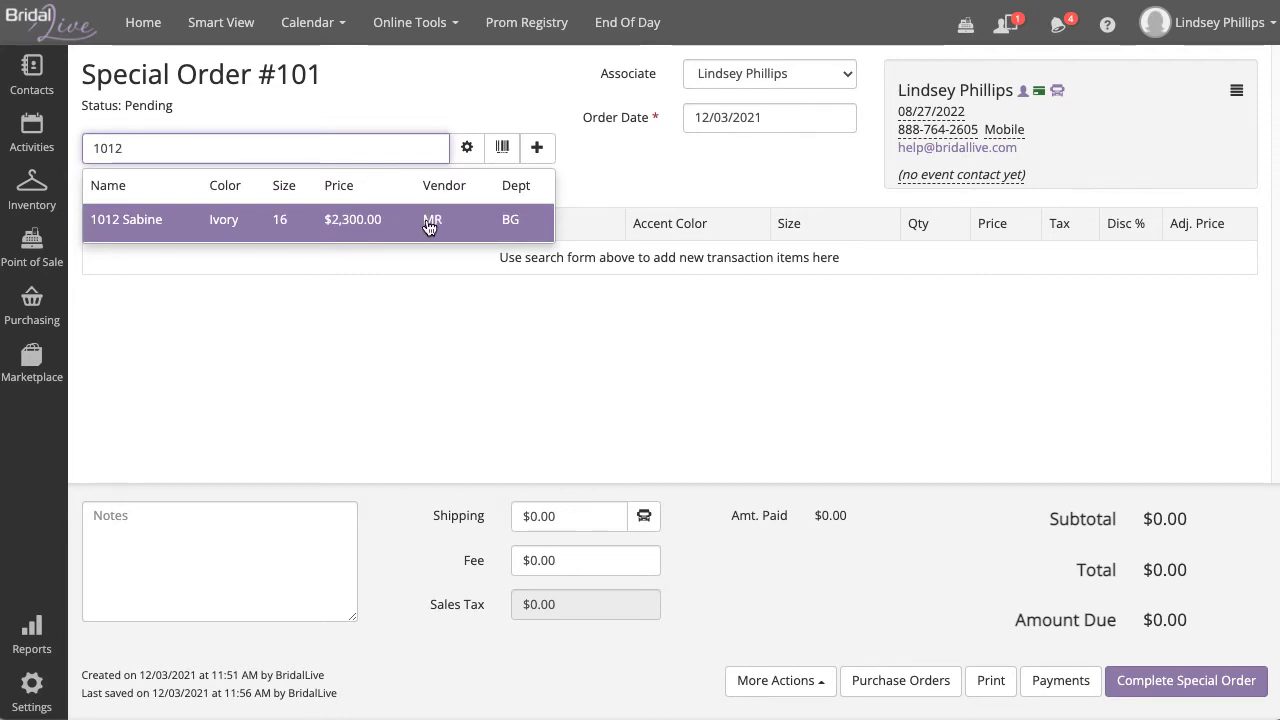
left_click(524, 227)
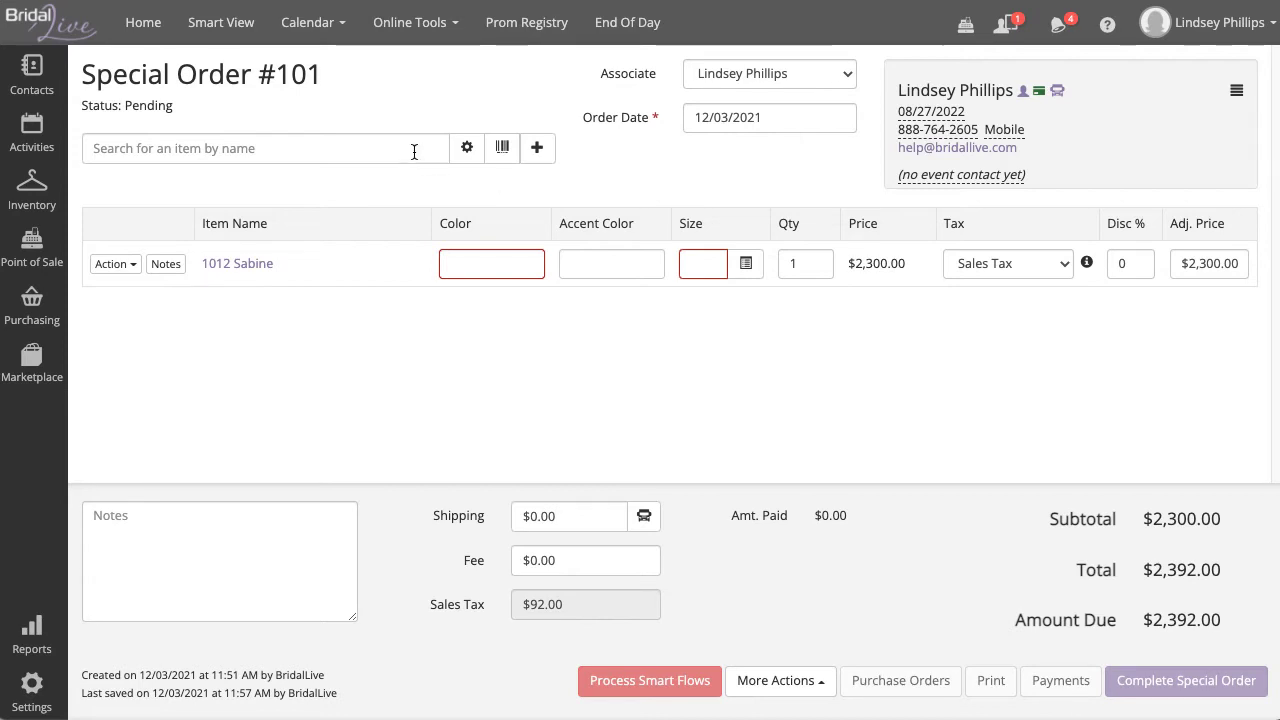
left_click(147, 33)
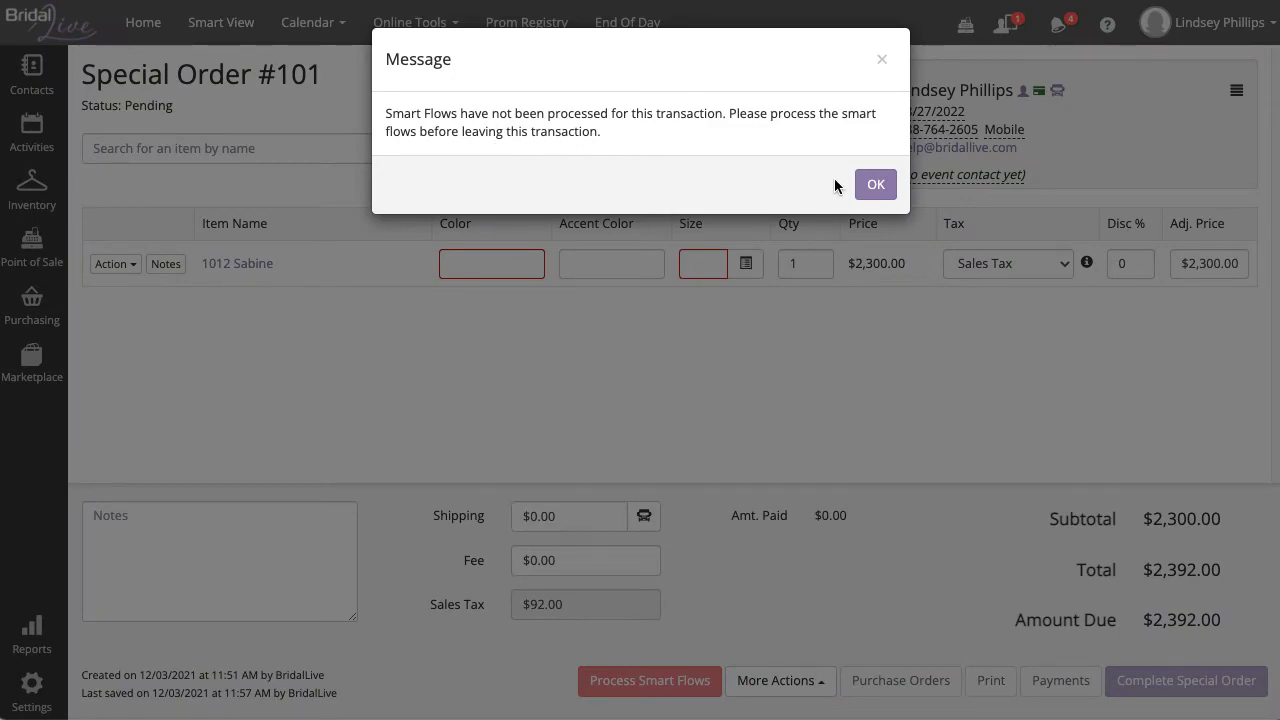
left_click(886, 186)
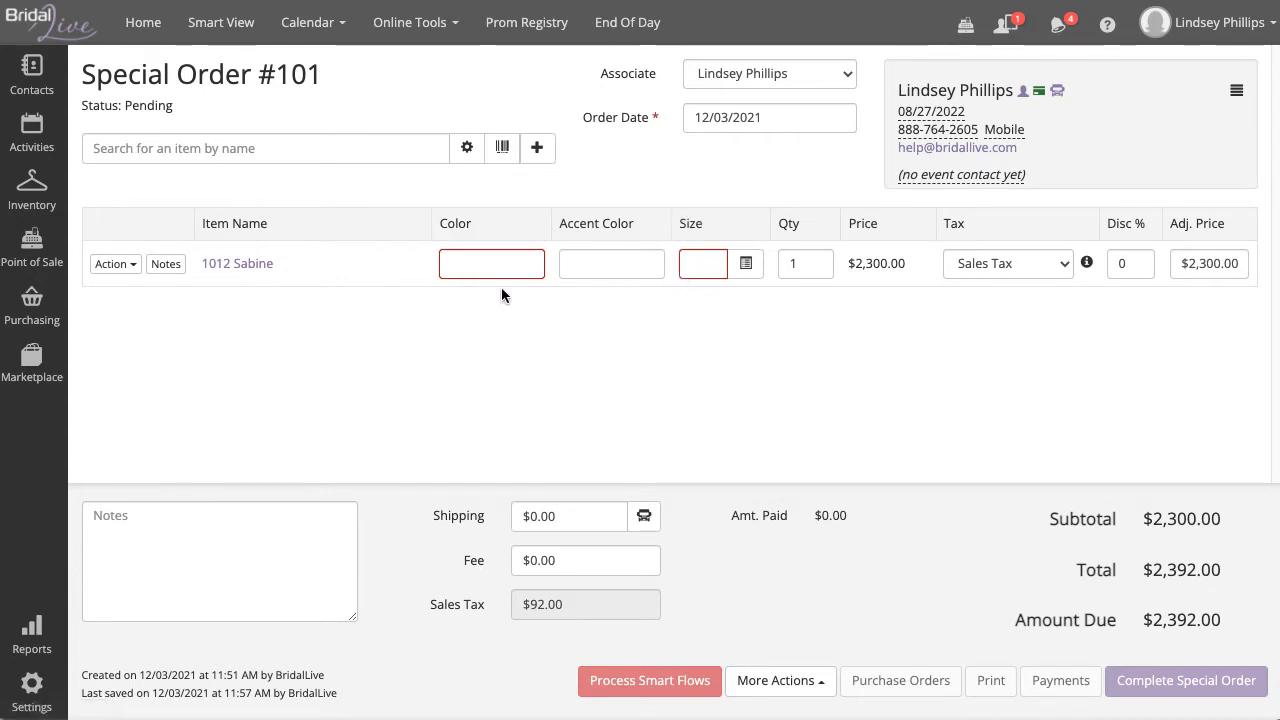
Step: Give the 1012 Sabine line colour Ivory and size 10
left_click(490, 263)
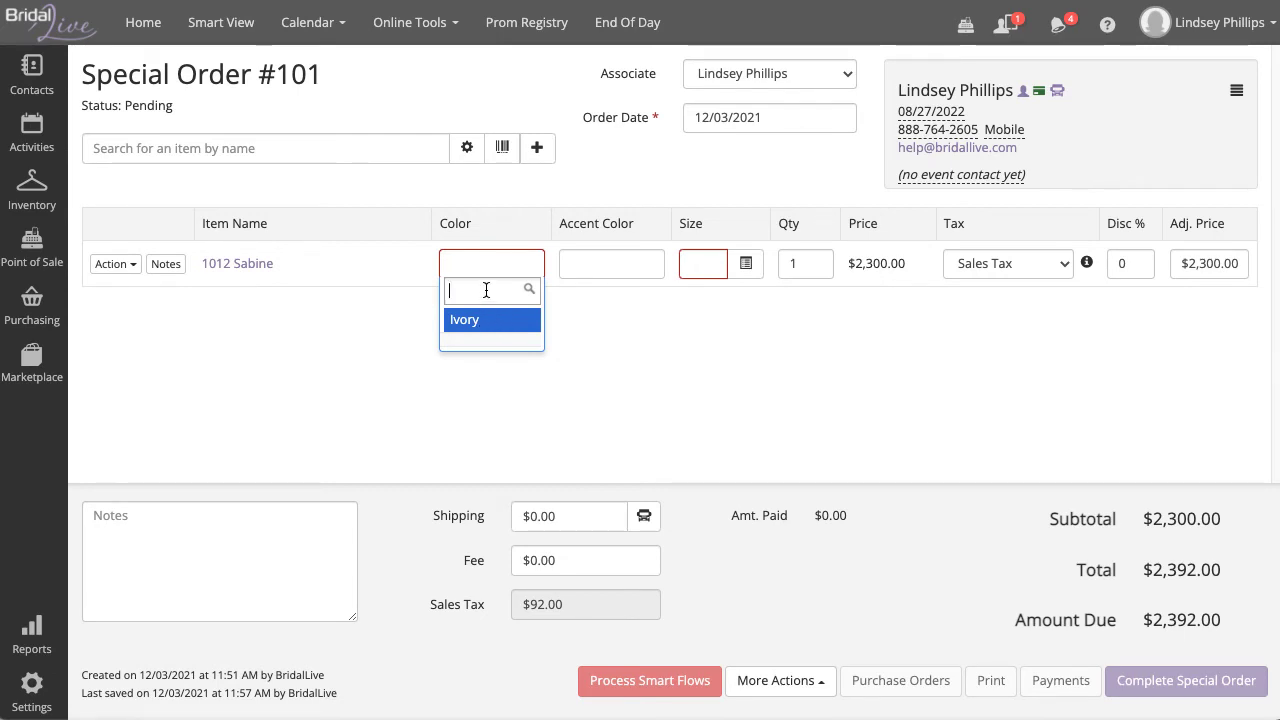
left_click(489, 322)
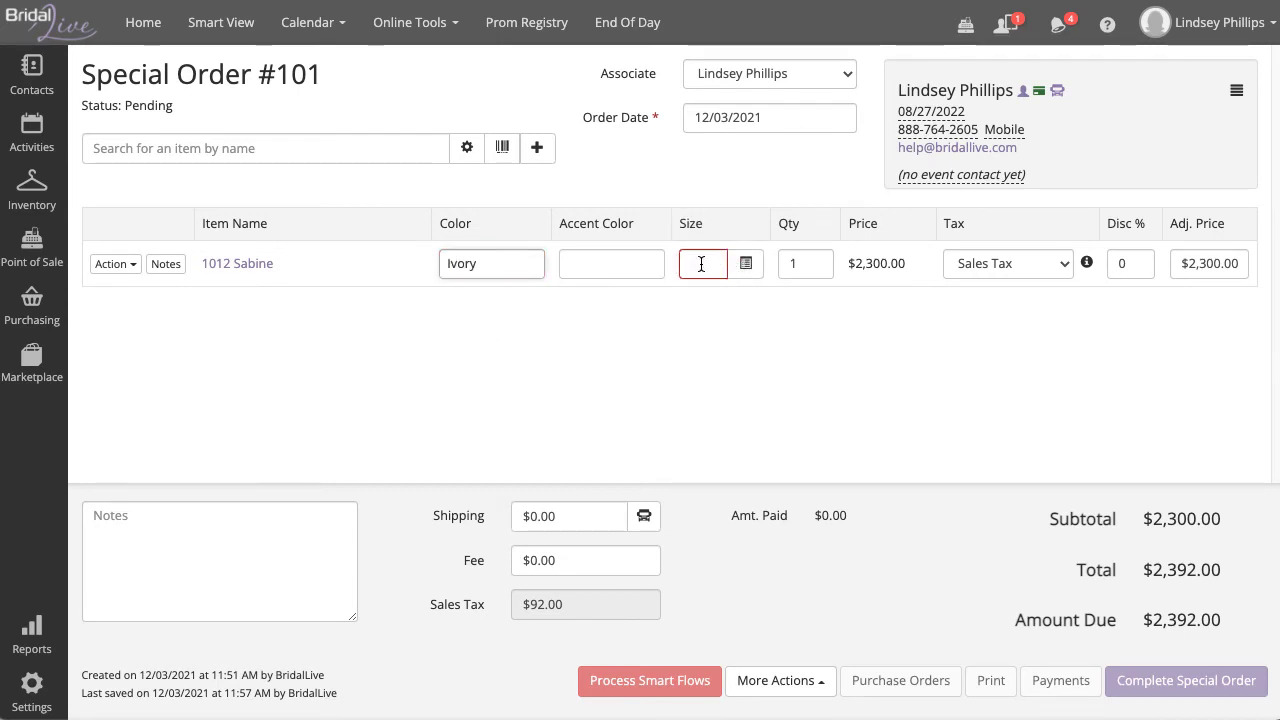
triple_click(700, 273)
left_click(700, 273)
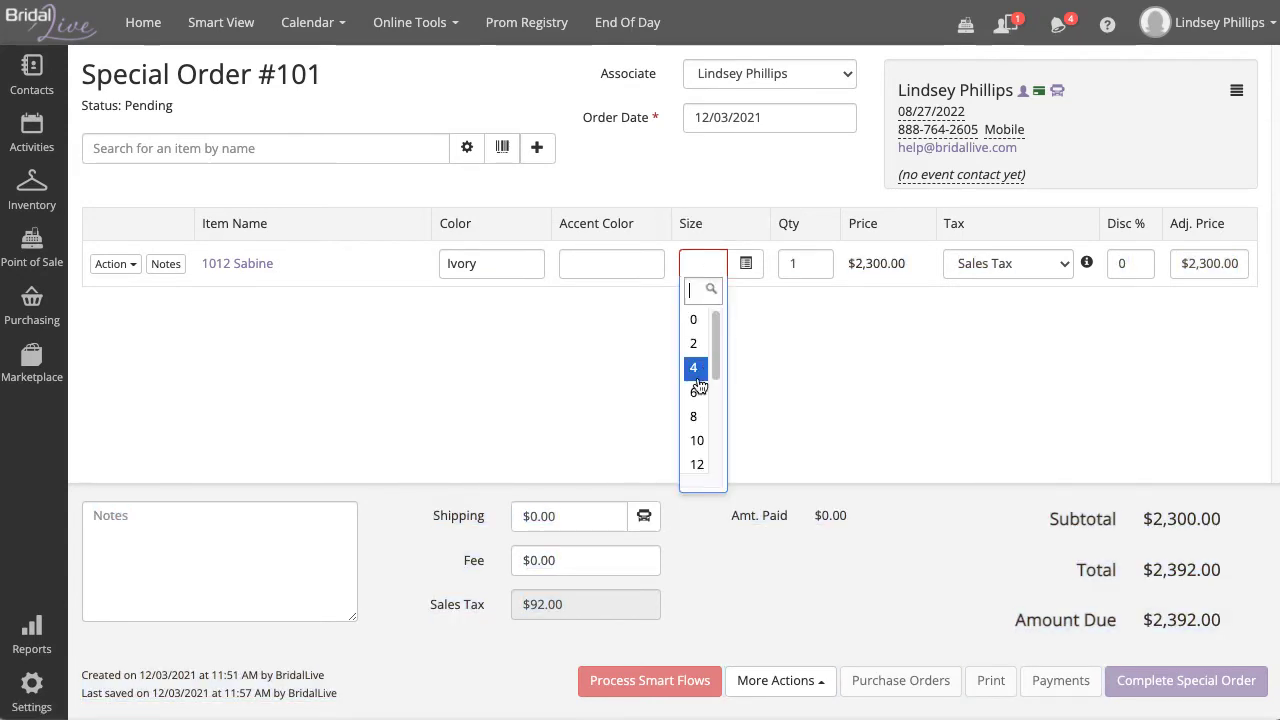
left_click(697, 441)
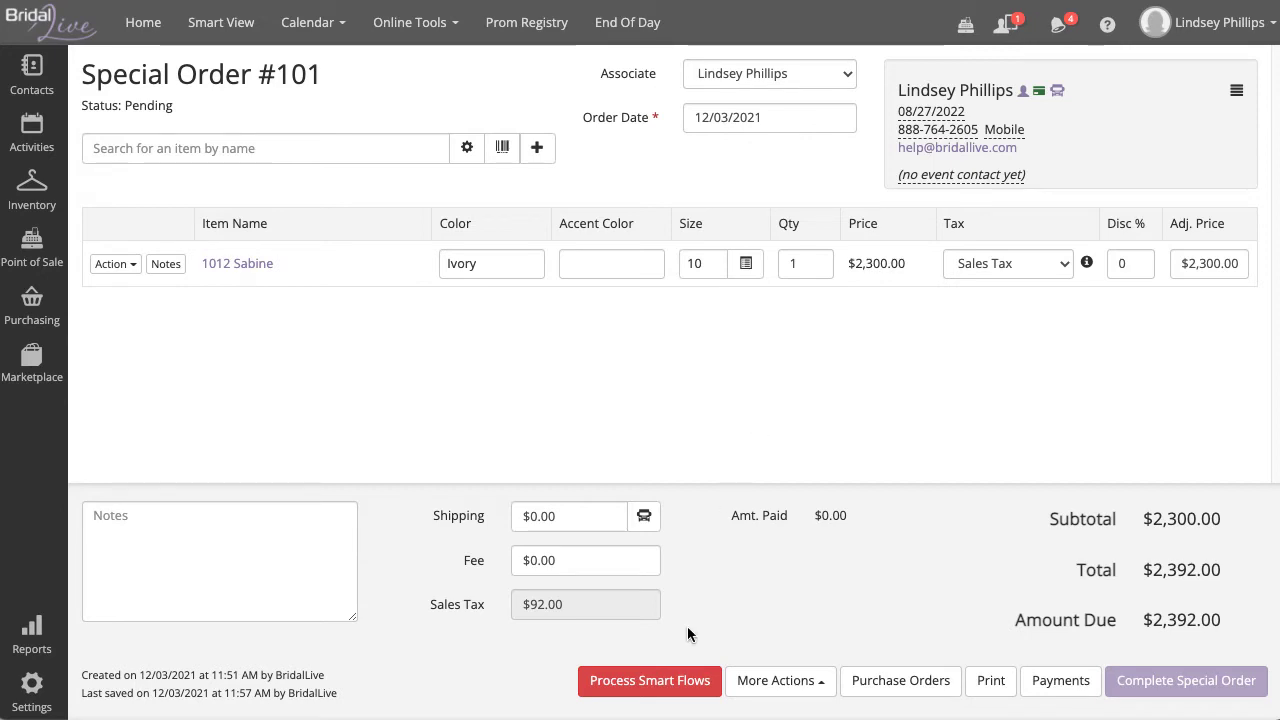
Step: Process the Bridal Gown Sold smart flow, assigning the customer to Brides - Purchased
left_click(678, 680)
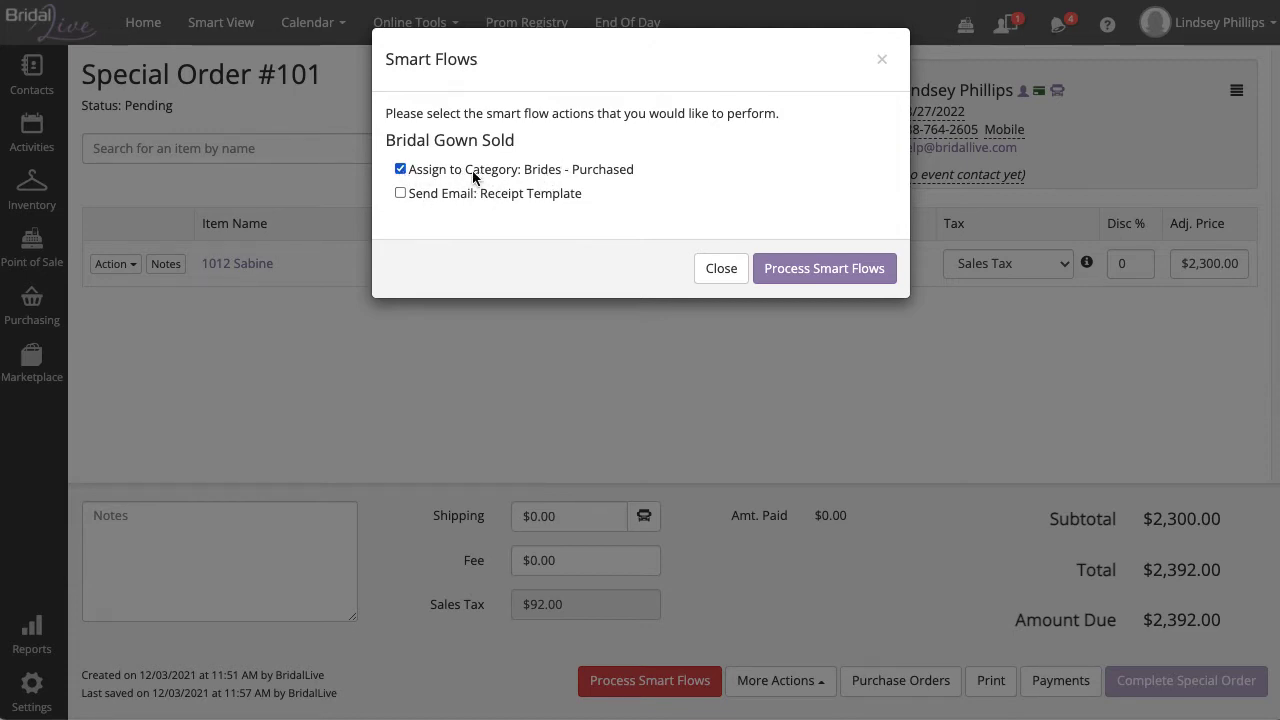
left_click(856, 269)
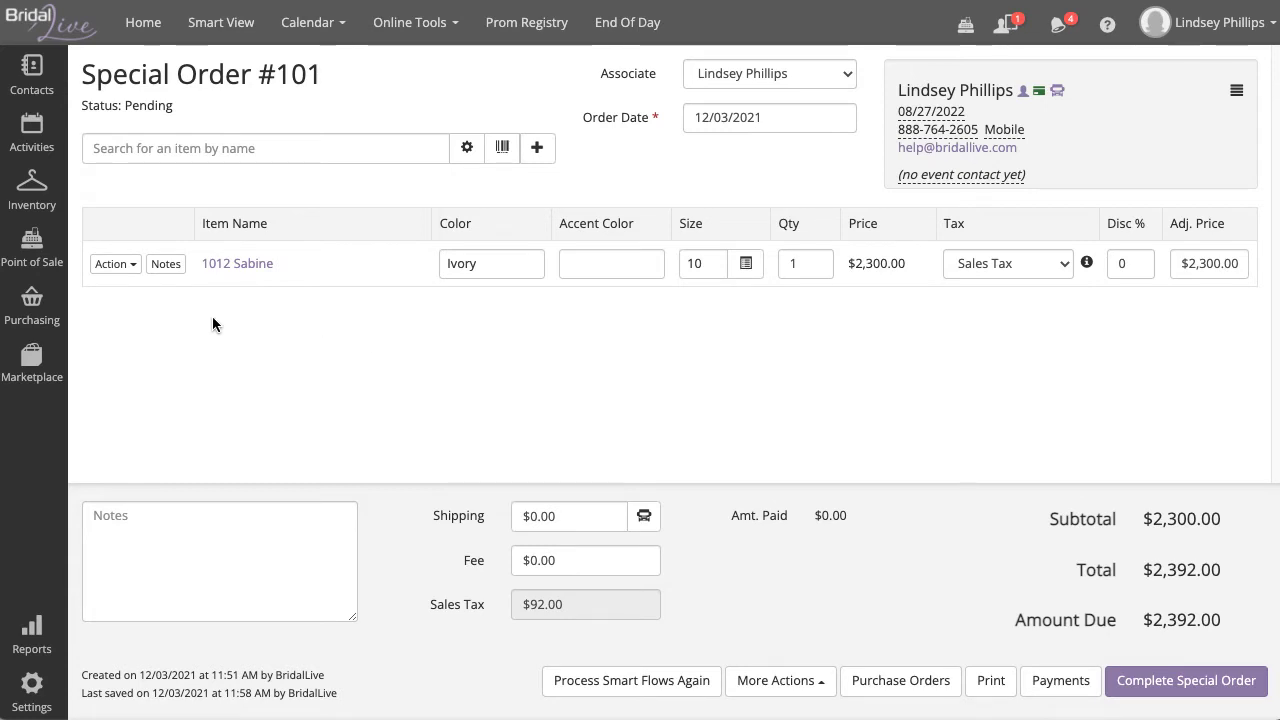
Step: Add the line note 'zipper instead of buttons' to the 1012 Sabine gown
left_click(172, 268)
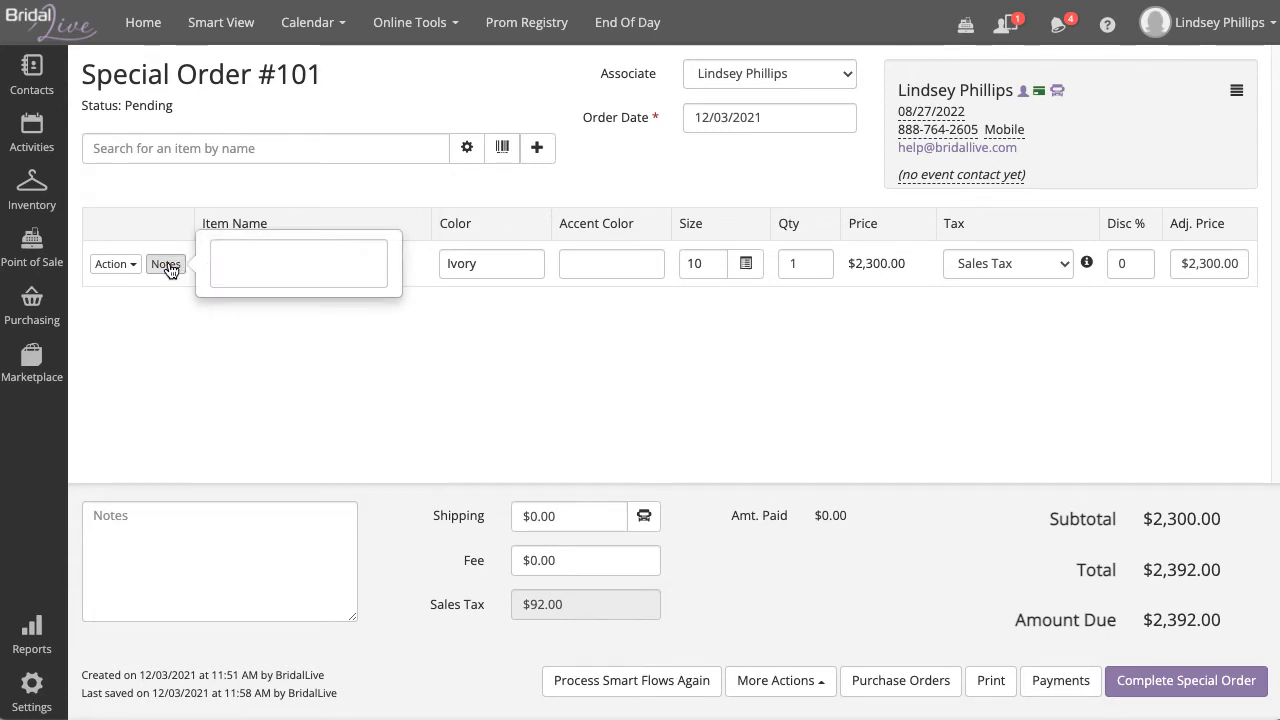
left_click(255, 256)
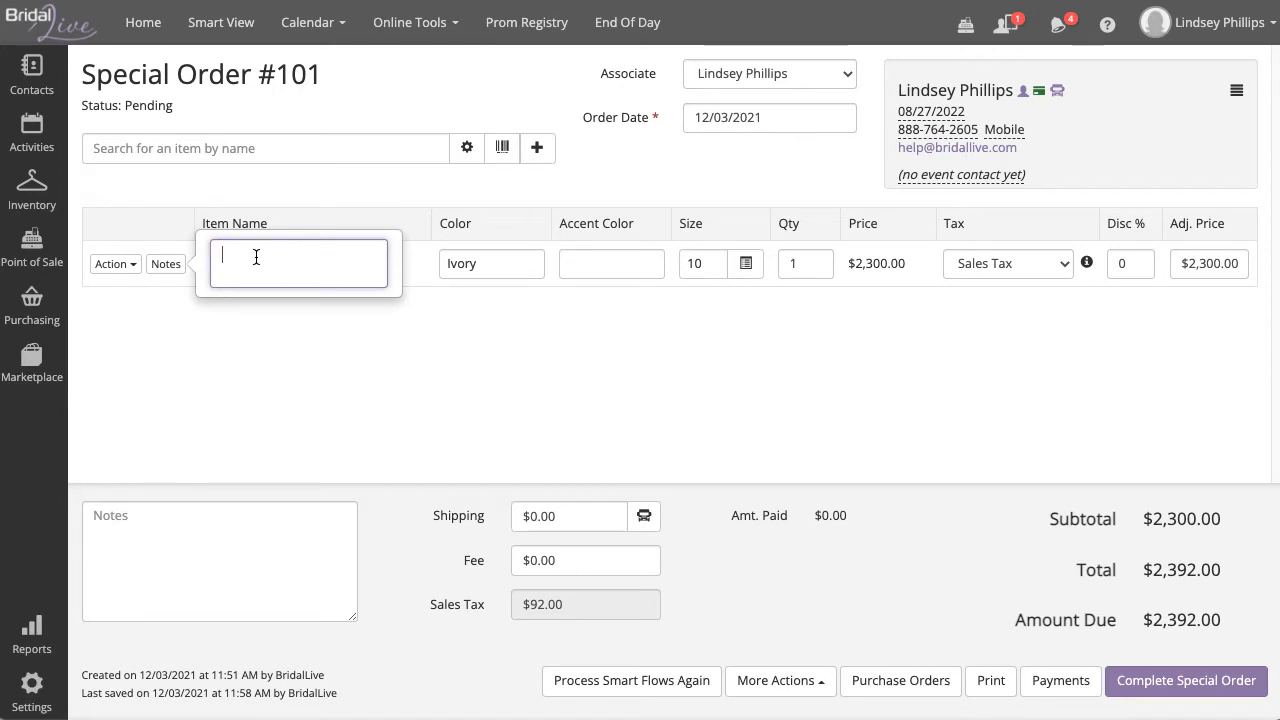
type("zi")
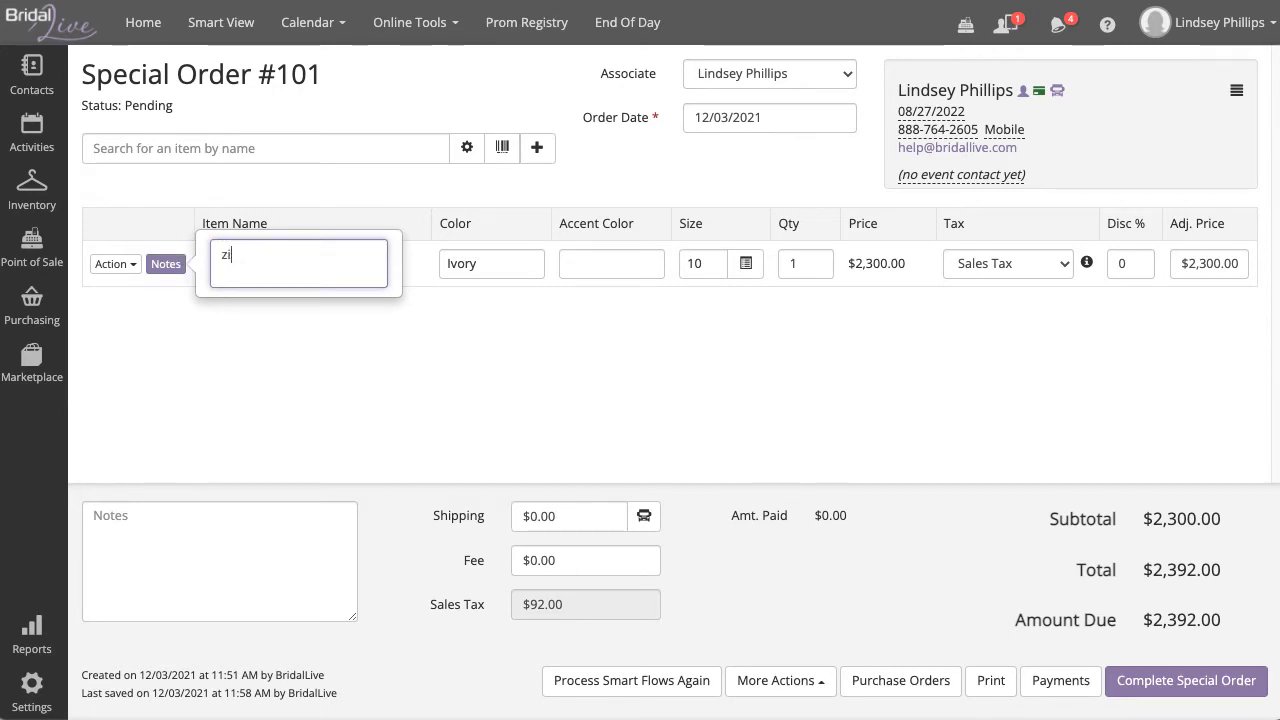
type("pper inste")
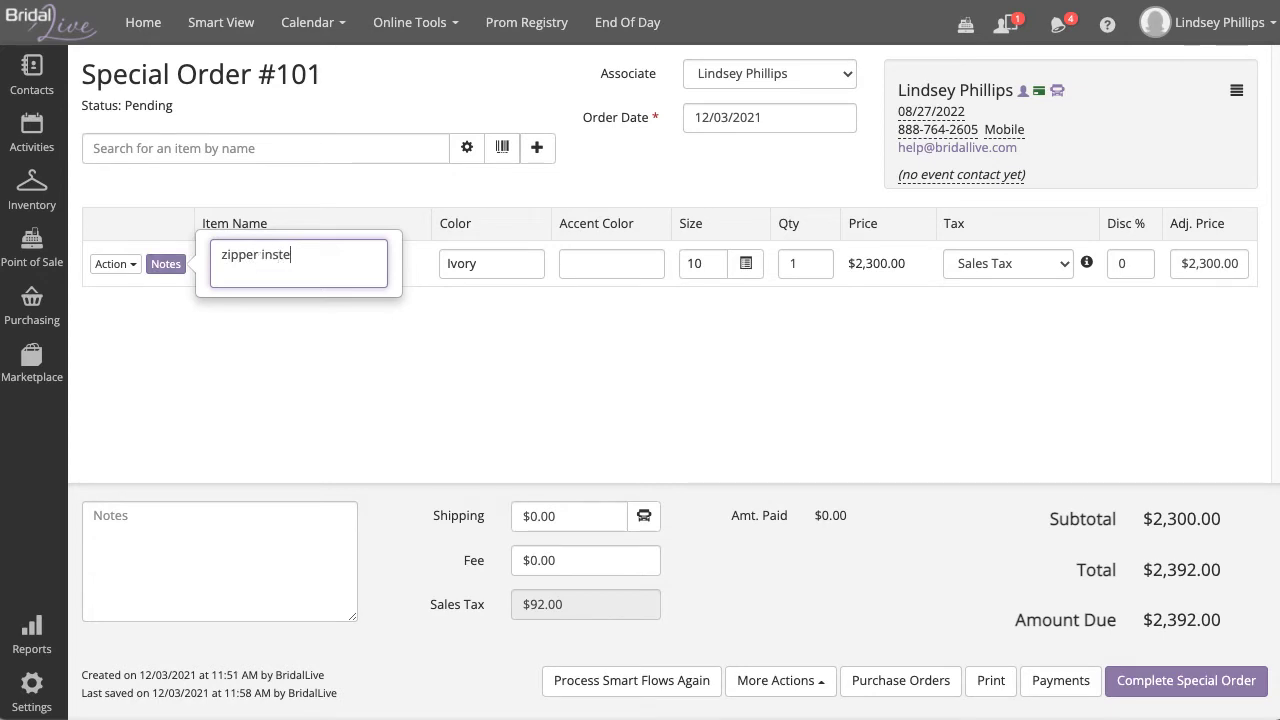
type("ad of buttons")
left_click(305, 332)
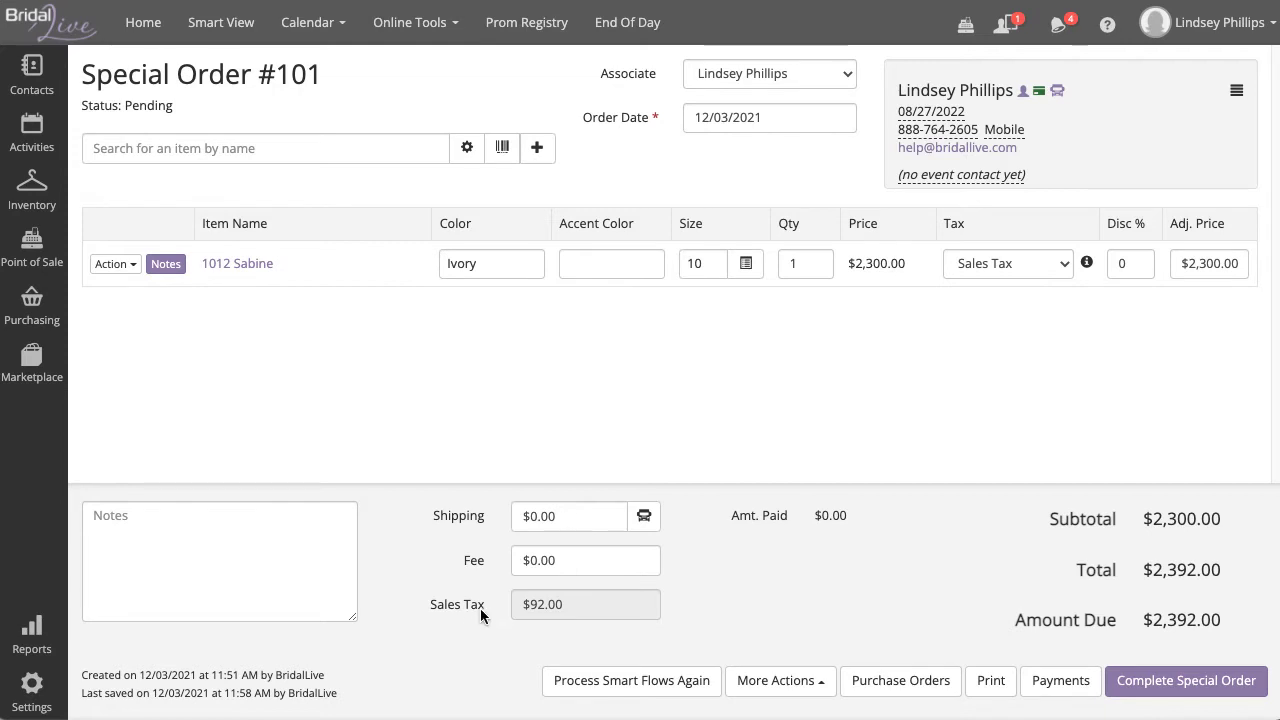
left_click_drag(484, 607, 424, 604)
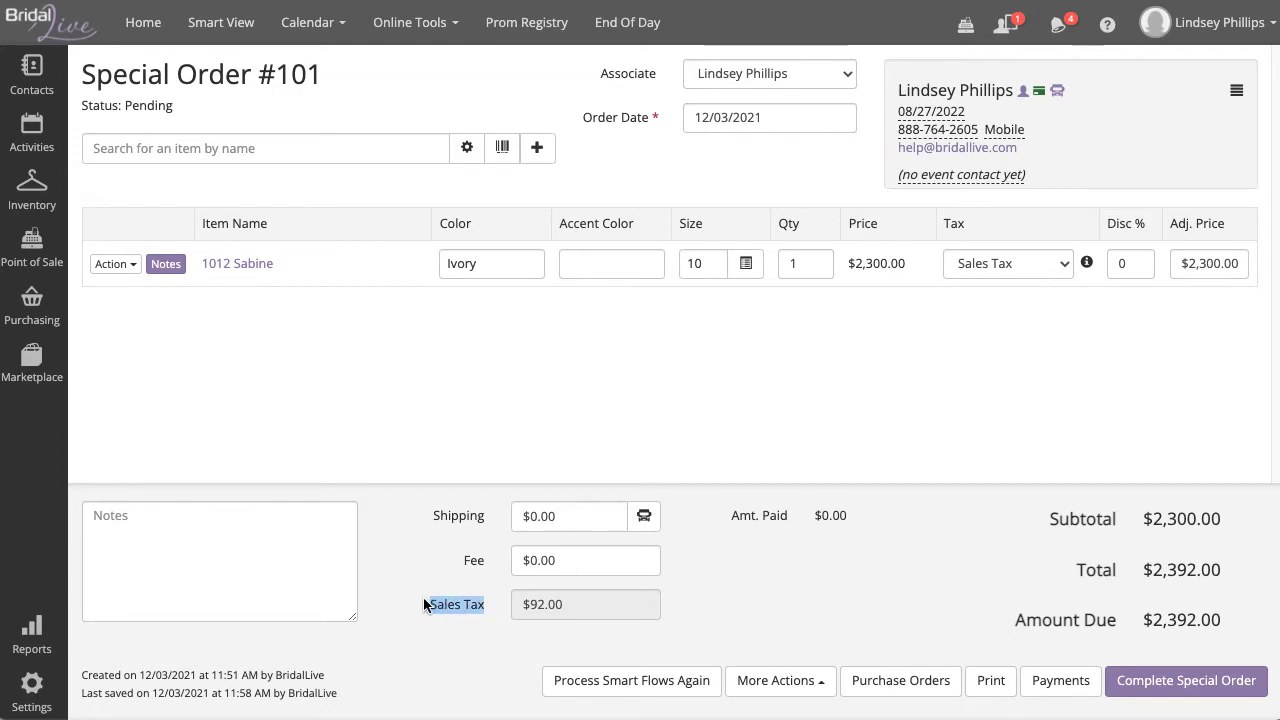
Step: Enter a 10% discount on the Sabine gown, then clear it again
left_click(731, 486)
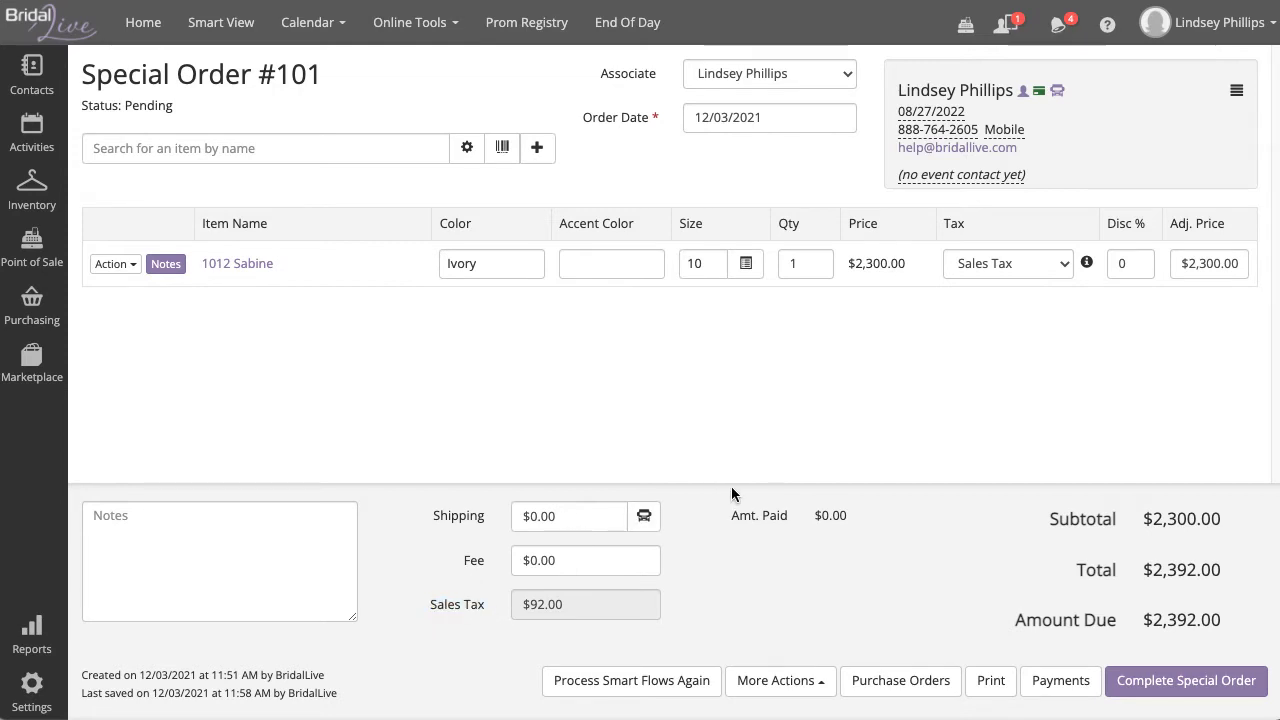
left_click(1133, 262)
type("10")
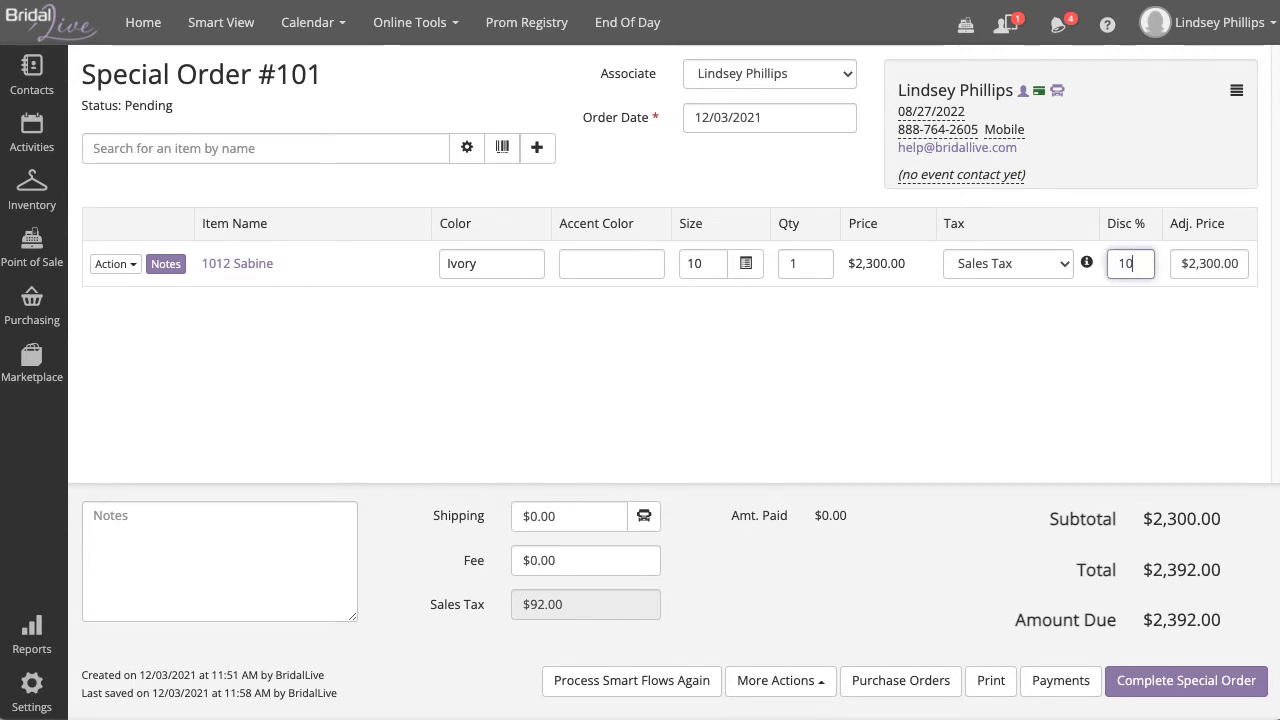
left_click(1150, 325)
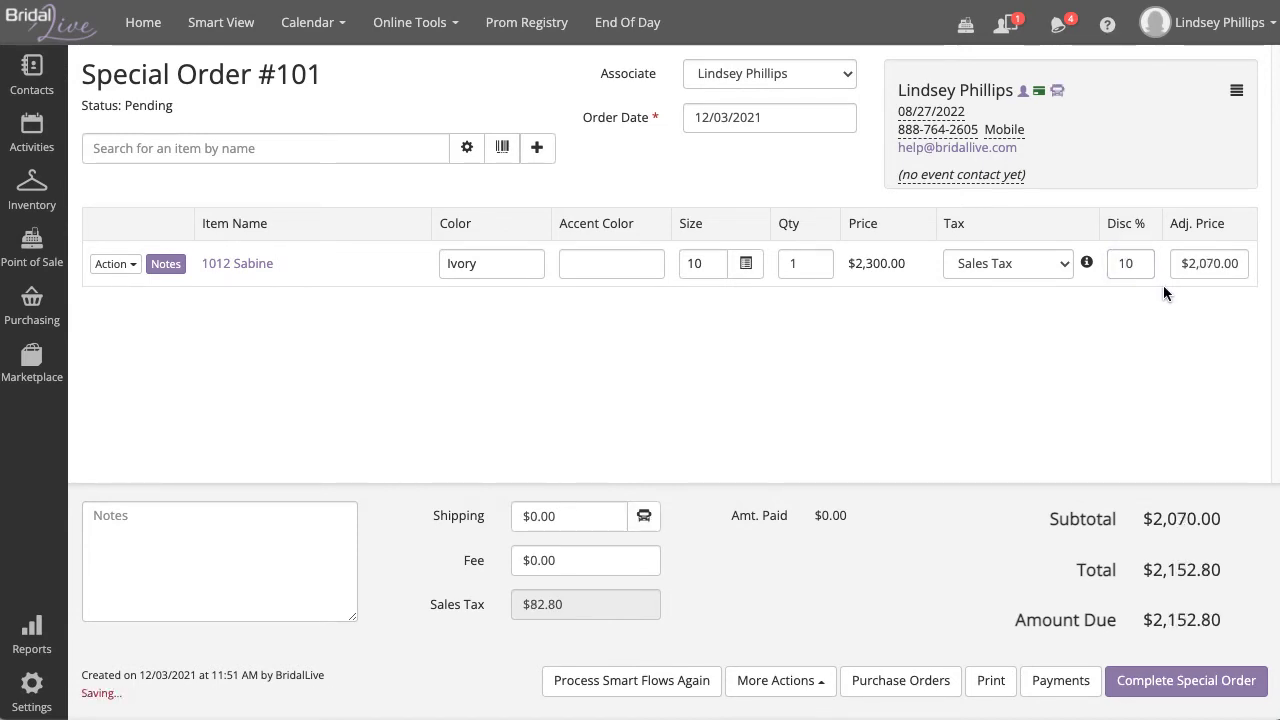
left_click(1144, 262)
double_click(1144, 262)
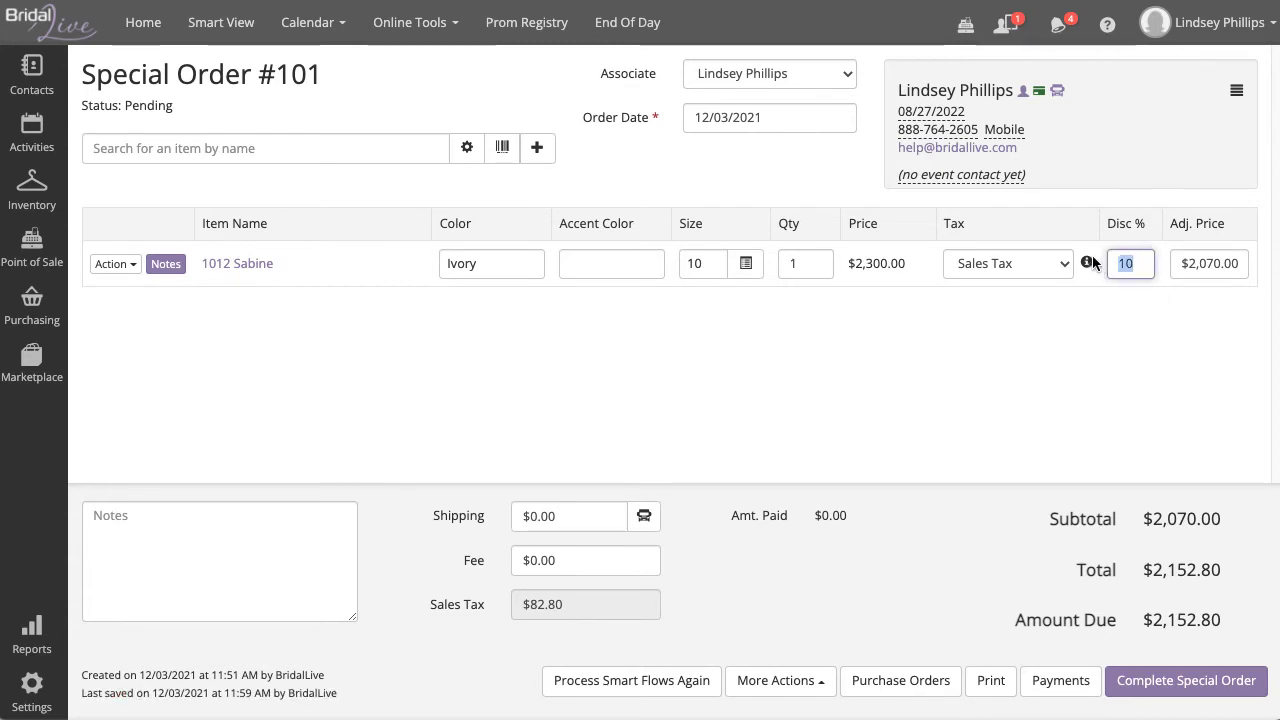
key("BackSpace")
left_click(1147, 355)
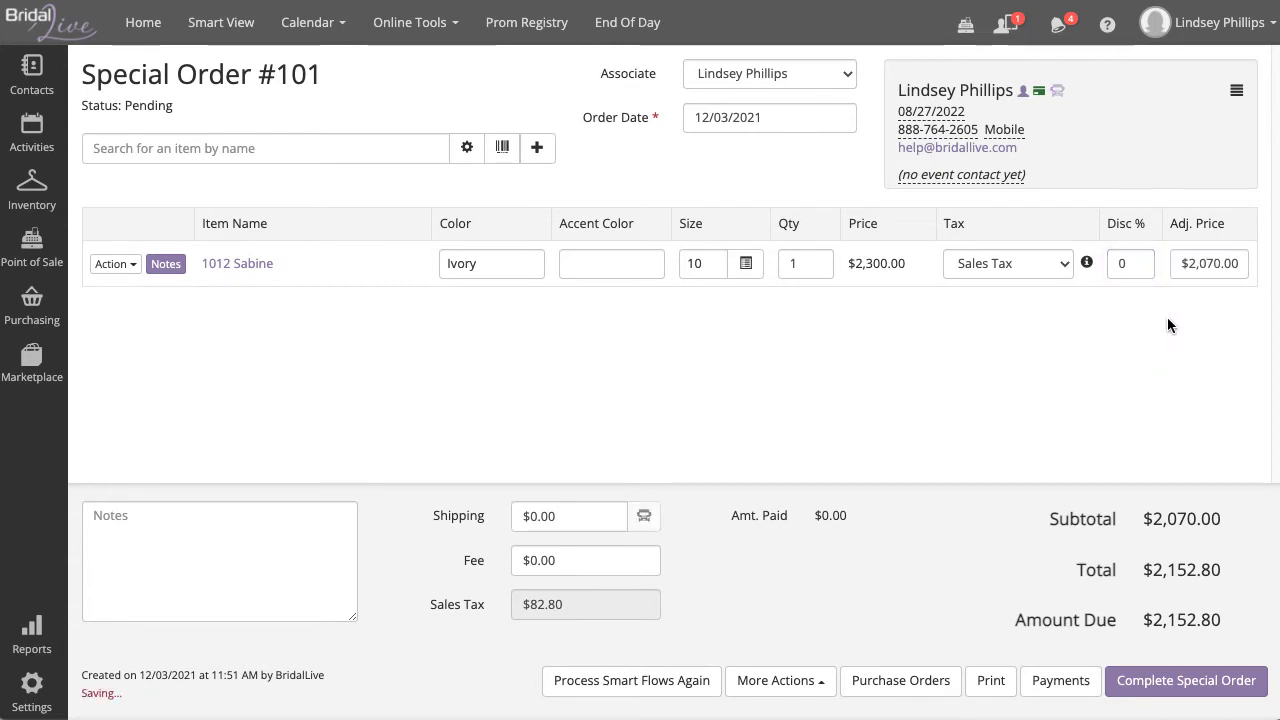
Step: Set the gown's adjusted price to $2,000.00, a 13.0% discount, making the total $2,080.00
left_click(1205, 265)
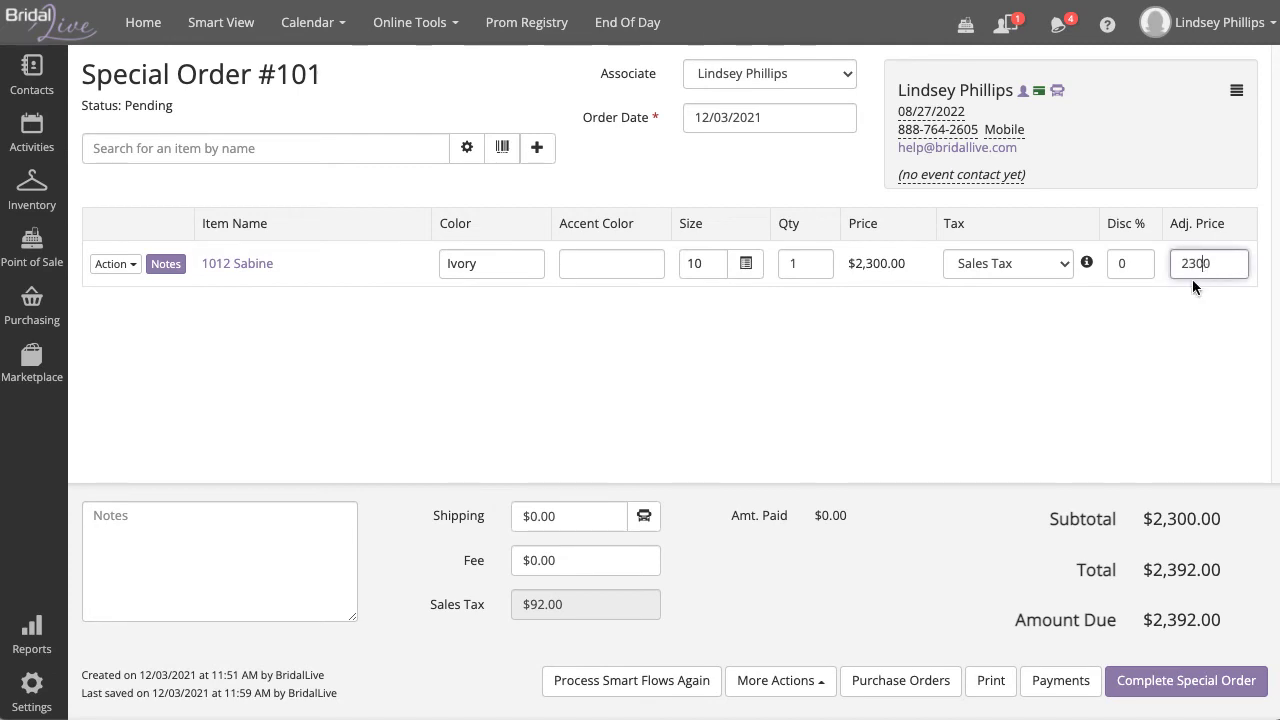
left_click(1195, 262)
key("BackSpace")
type("0")
left_click(1160, 336)
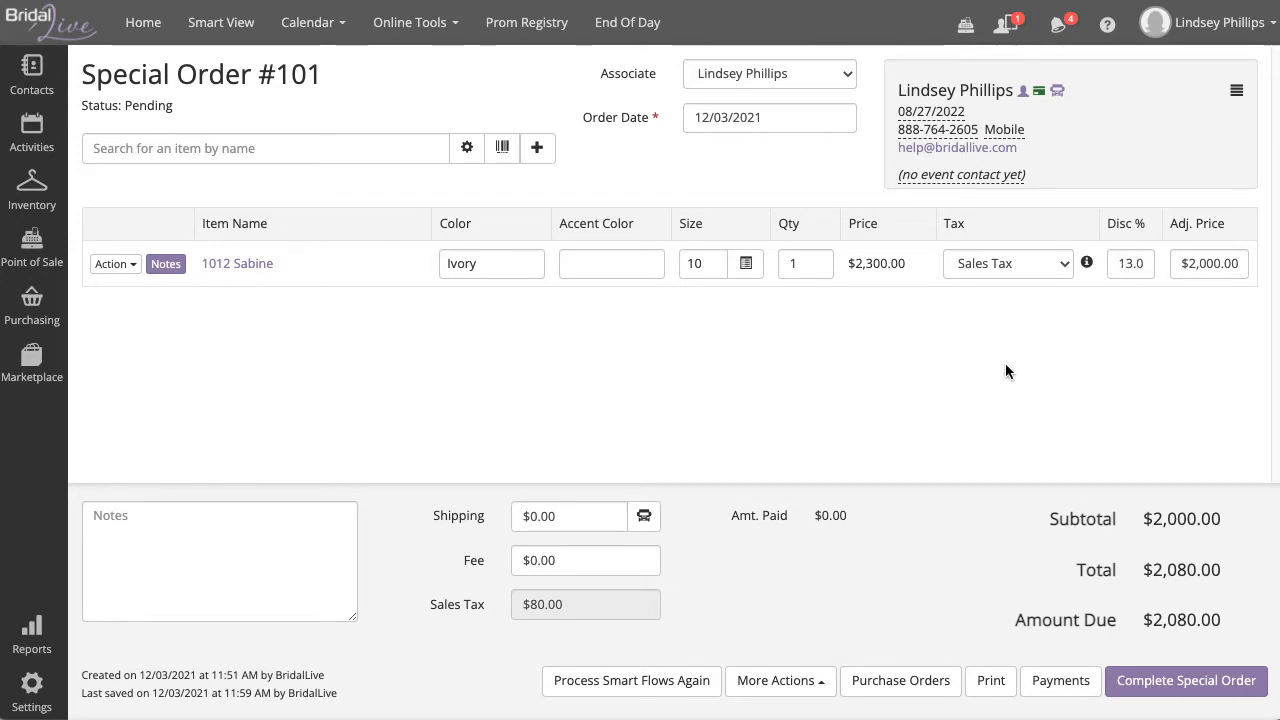
left_click(122, 564)
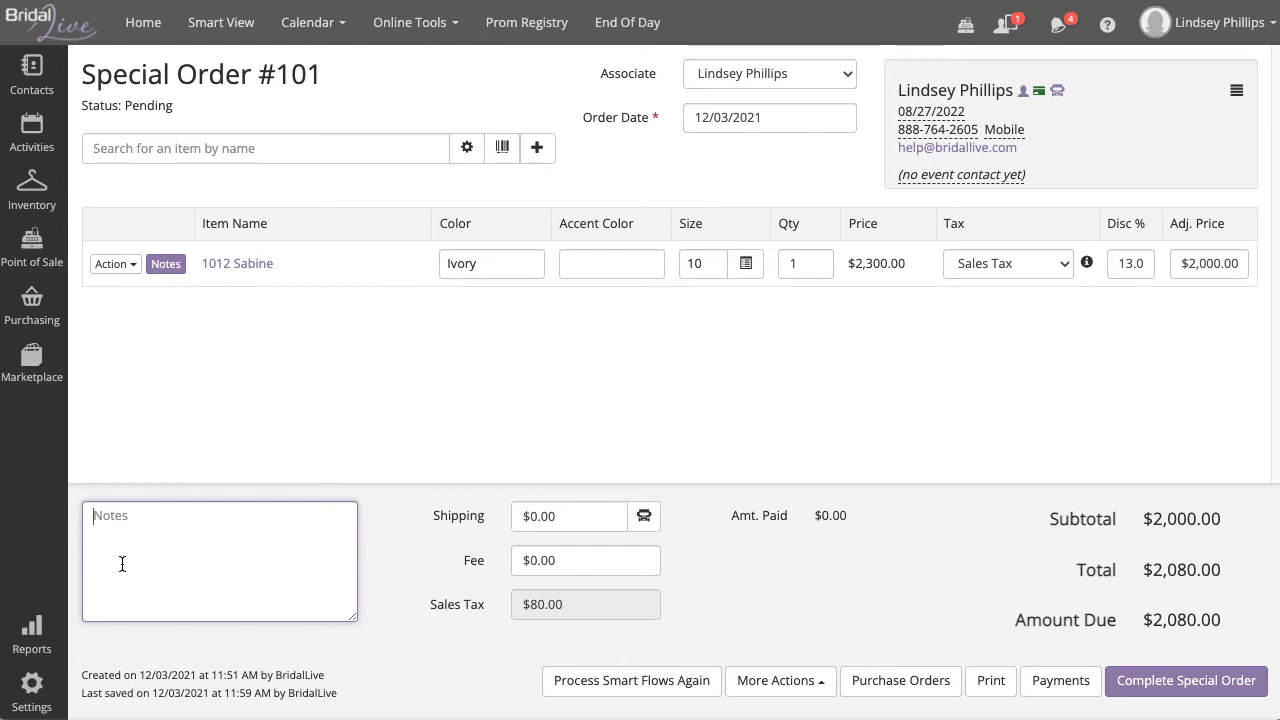
Step: Add the note 'Thank you for shopping with us!', keep shipping and fee at $0.00, and preview printing
type("Thank you for shopping")
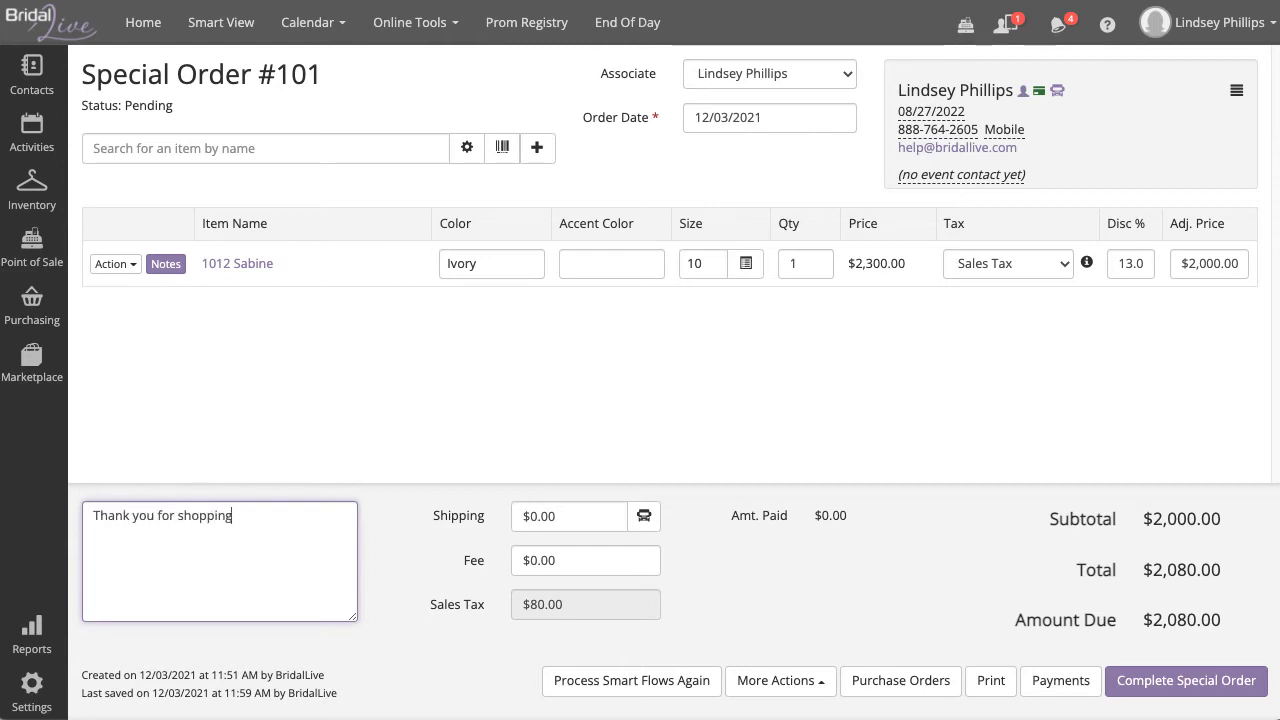
type(" with us!")
left_click(406, 437)
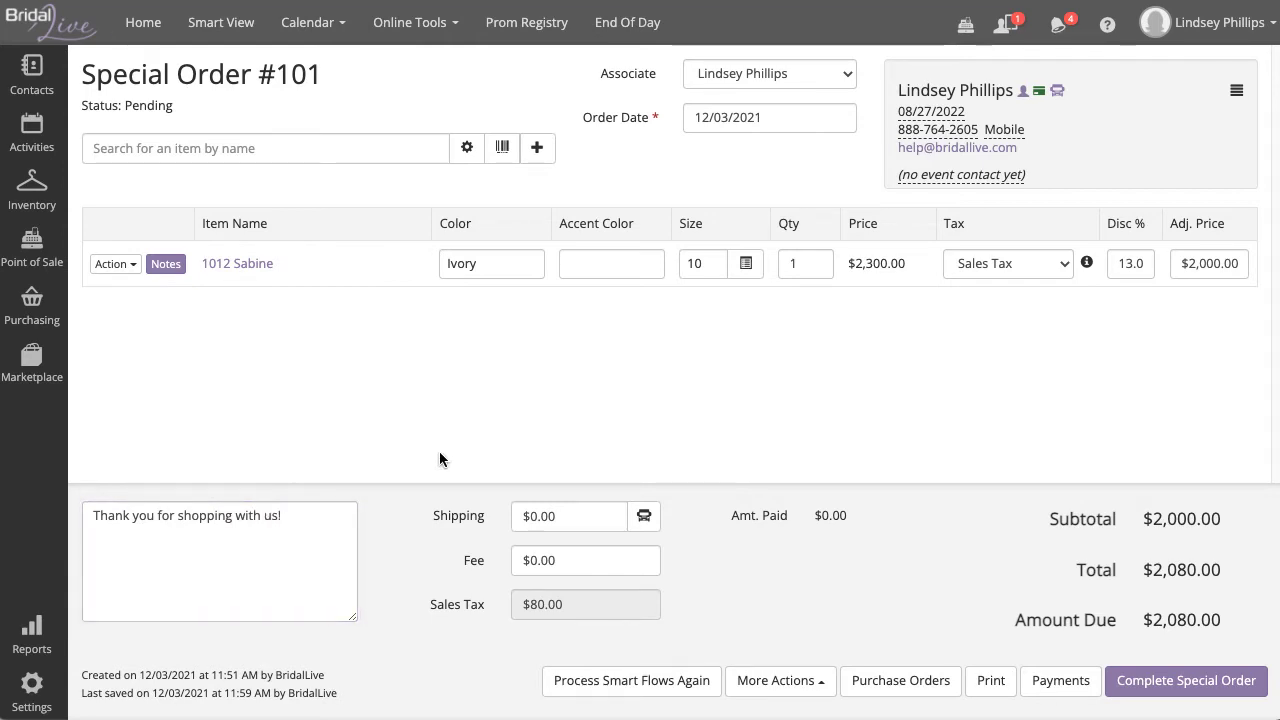
left_click(563, 517)
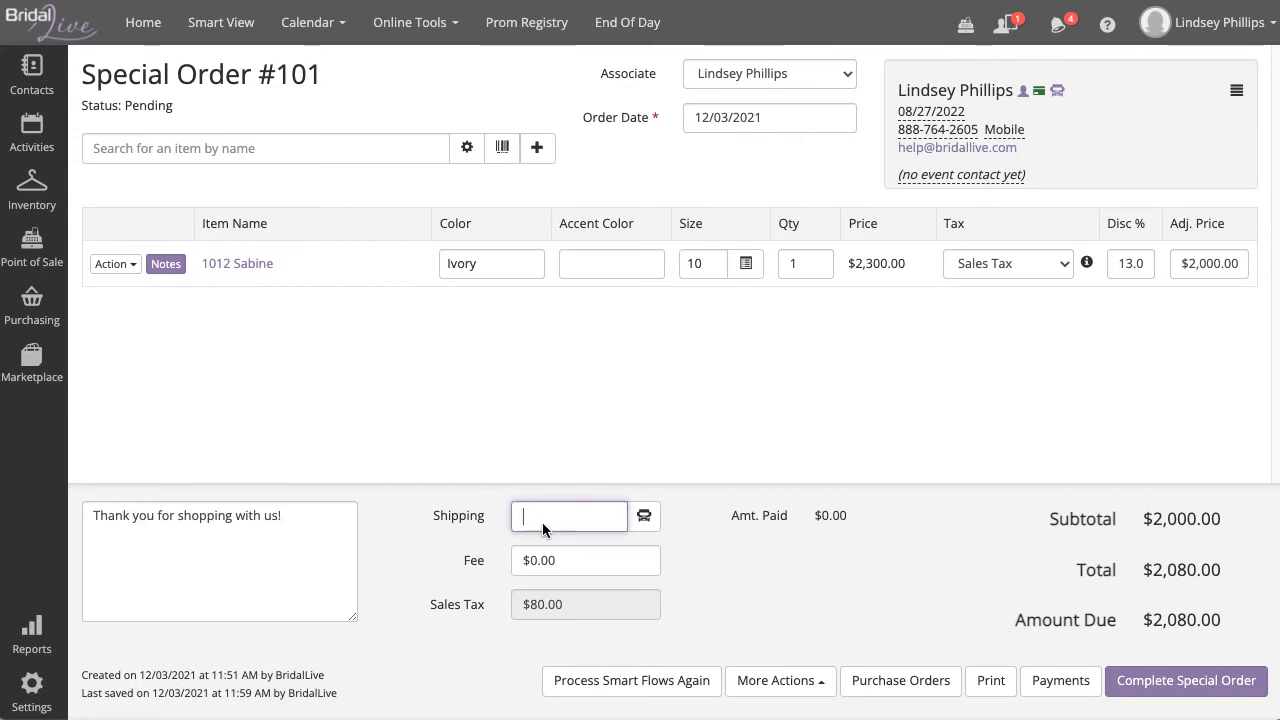
left_click(570, 561)
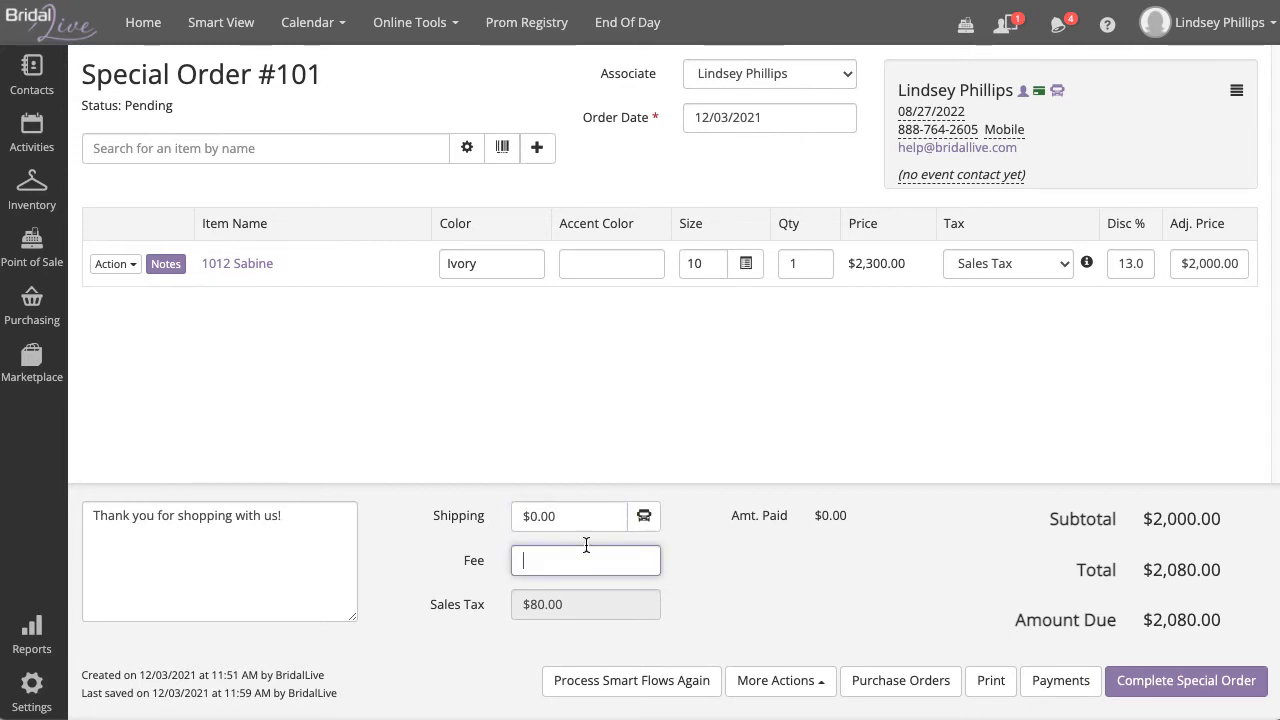
left_click(646, 464)
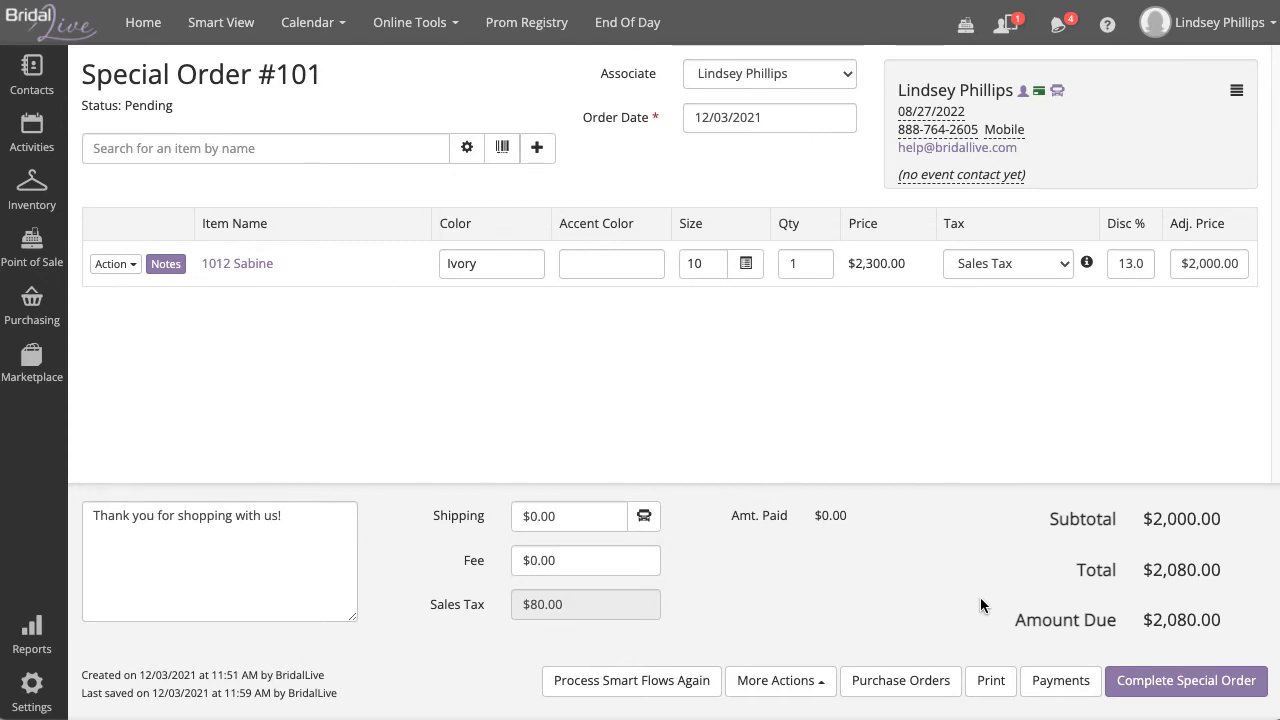
left_click(990, 679)
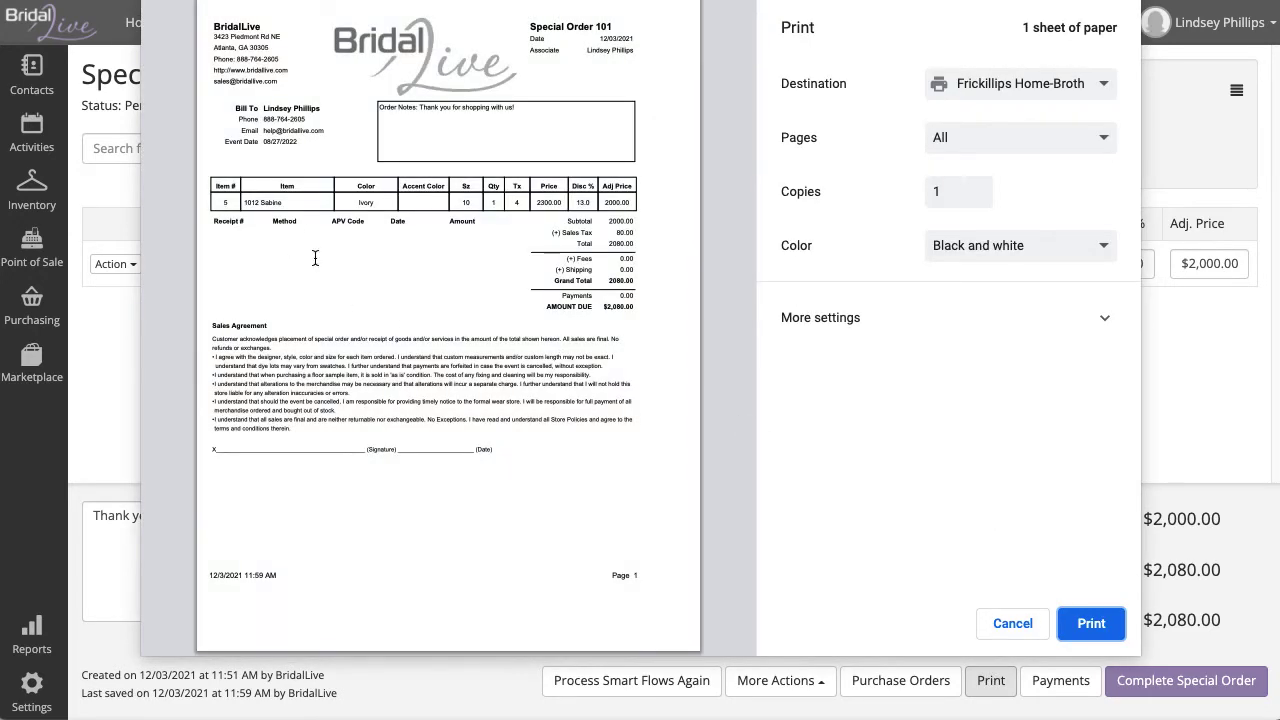
Step: Zoom the order's print preview in twice, then cancel without printing
left_click(196, 562)
left_click(196, 562)
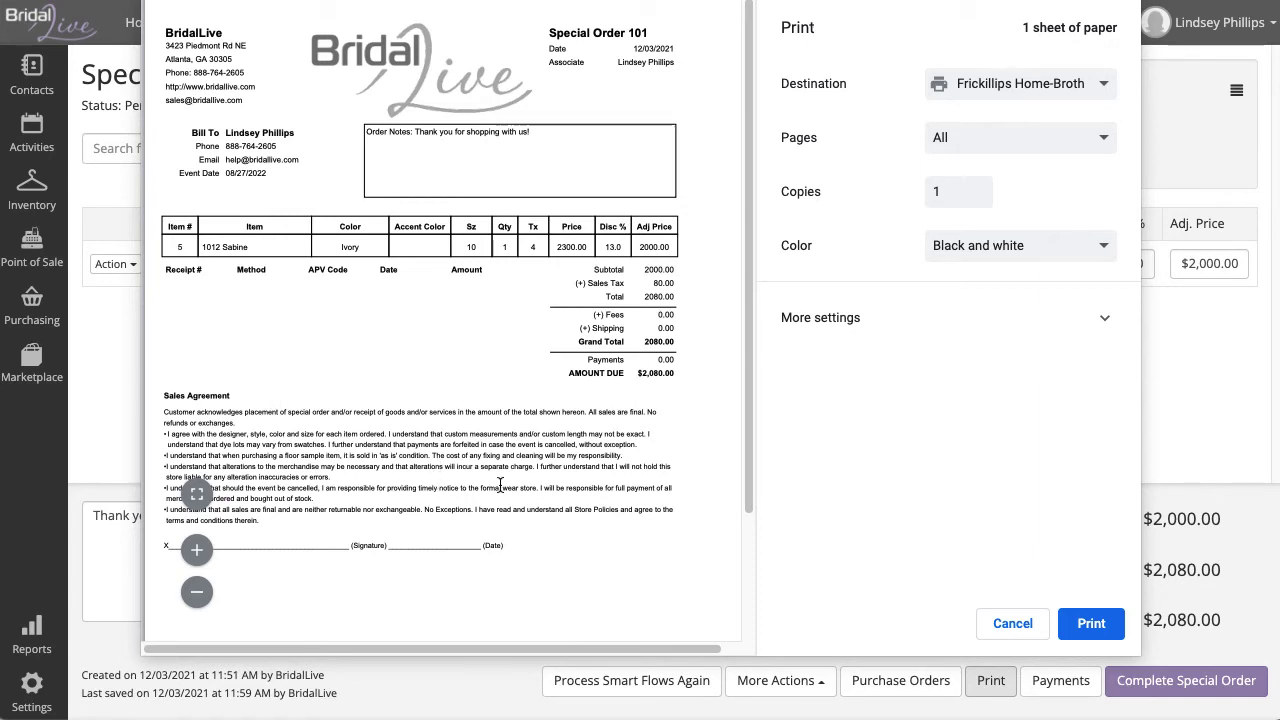
left_click(1013, 621)
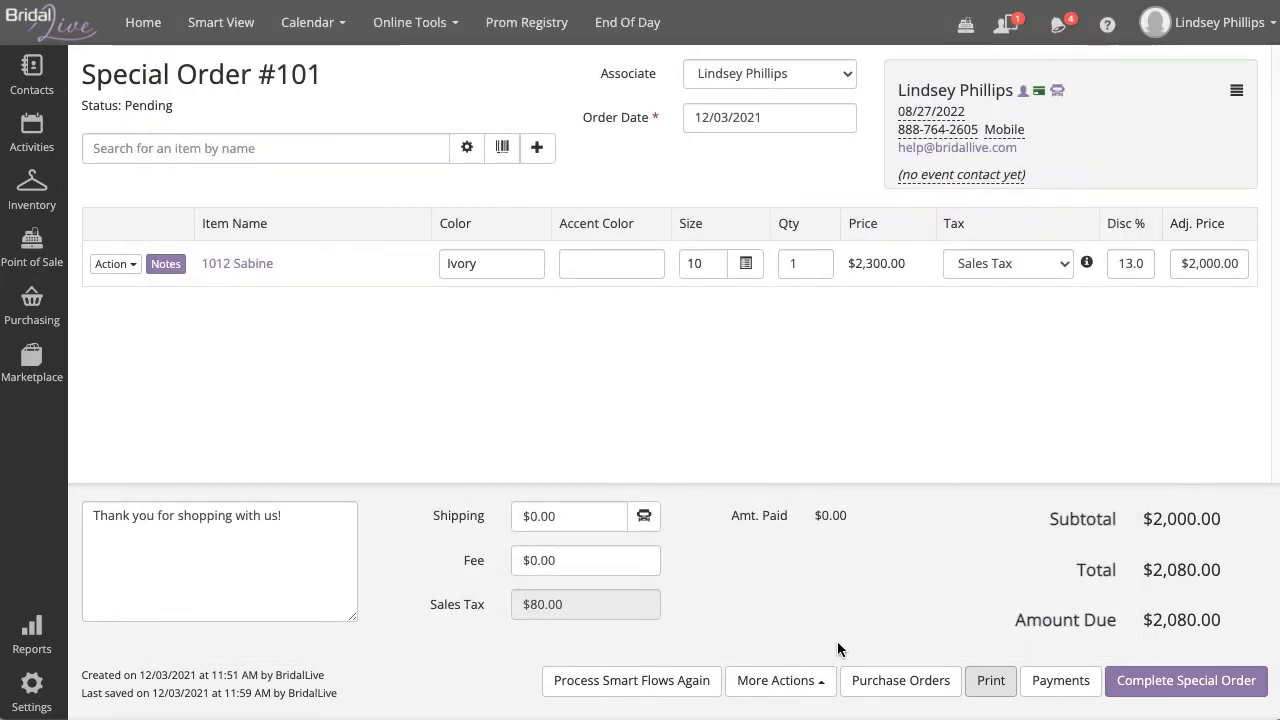
left_click(820, 682)
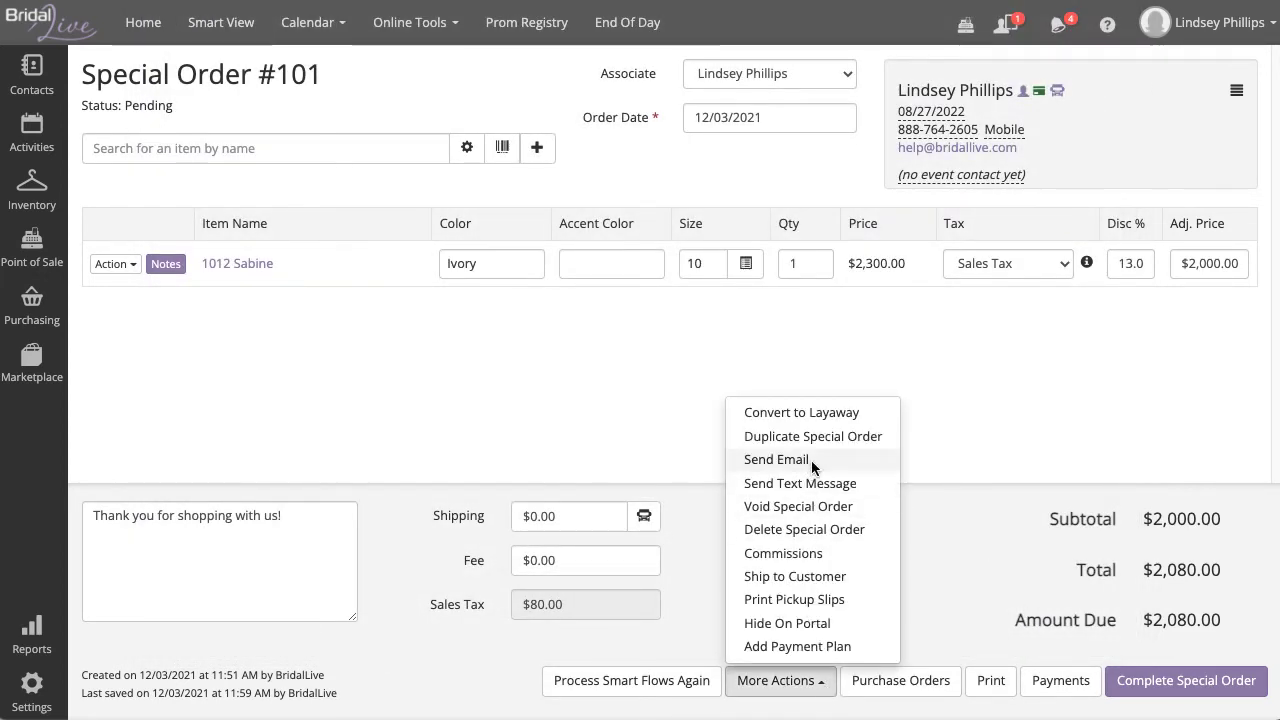
left_click(811, 462)
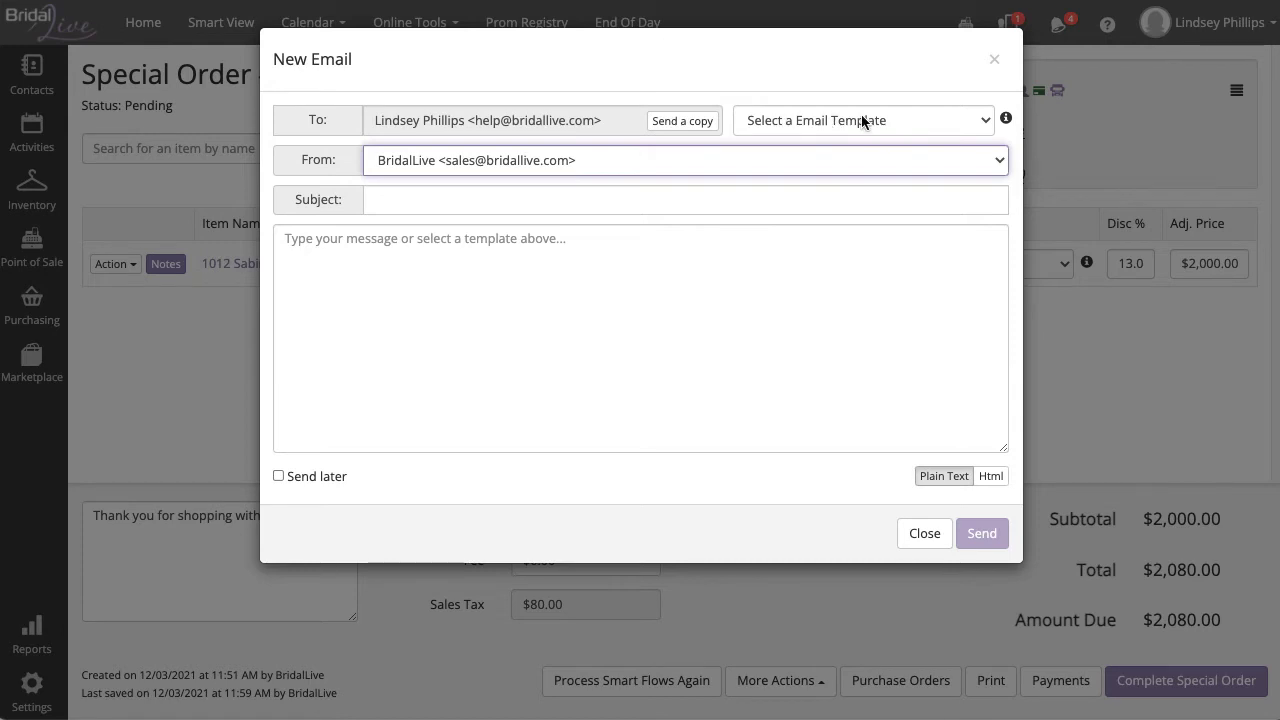
left_click(861, 120)
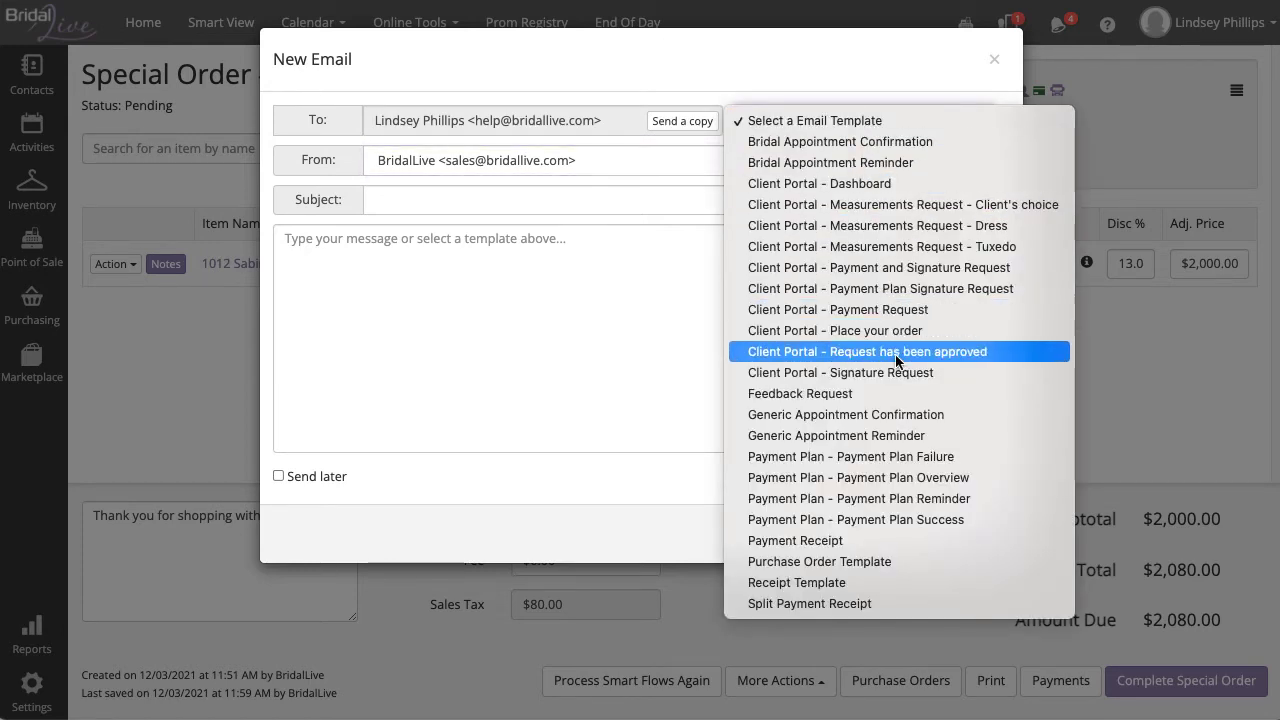
left_click(894, 582)
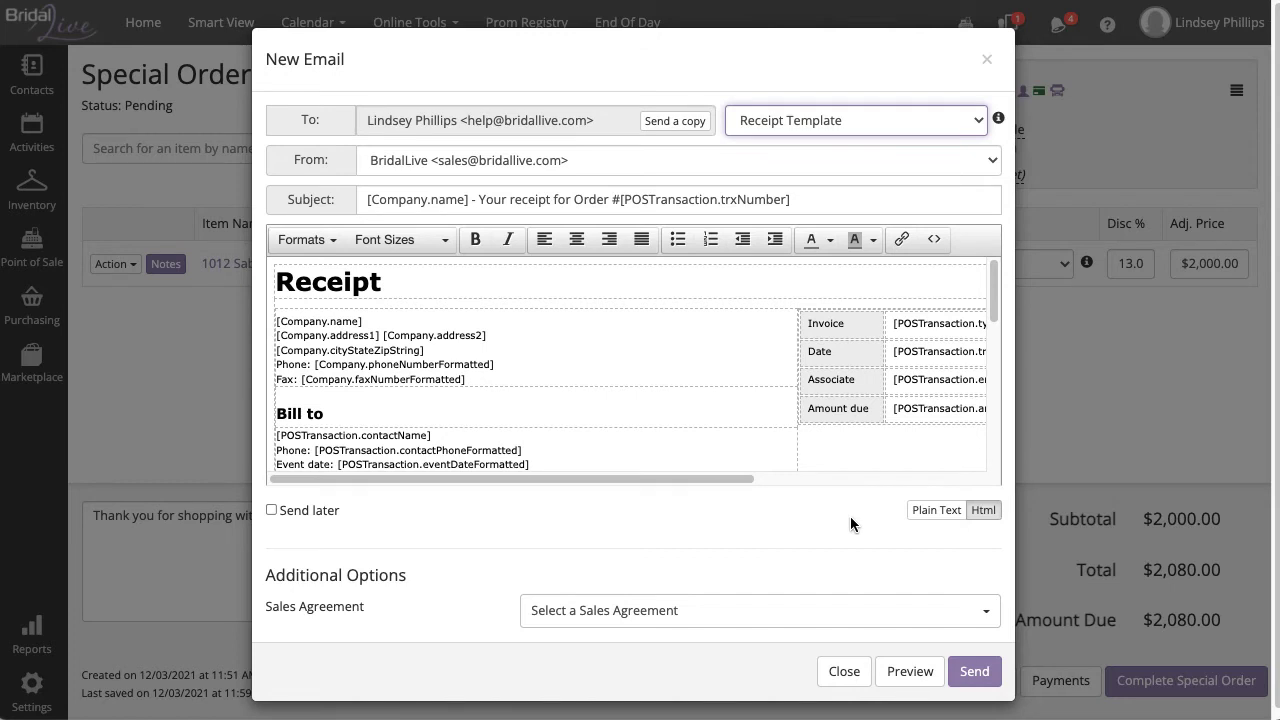
left_click(920, 678)
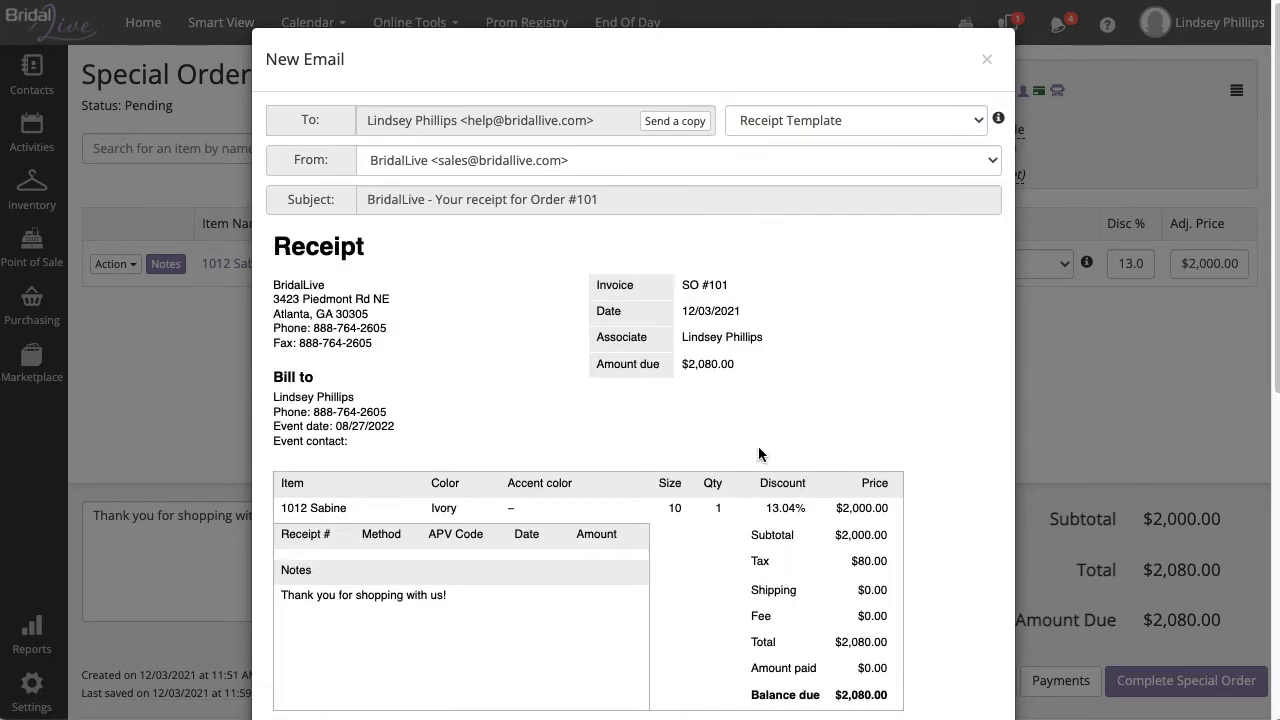
scroll(760, 452, "down", 2)
scroll(760, 452, "down", 3)
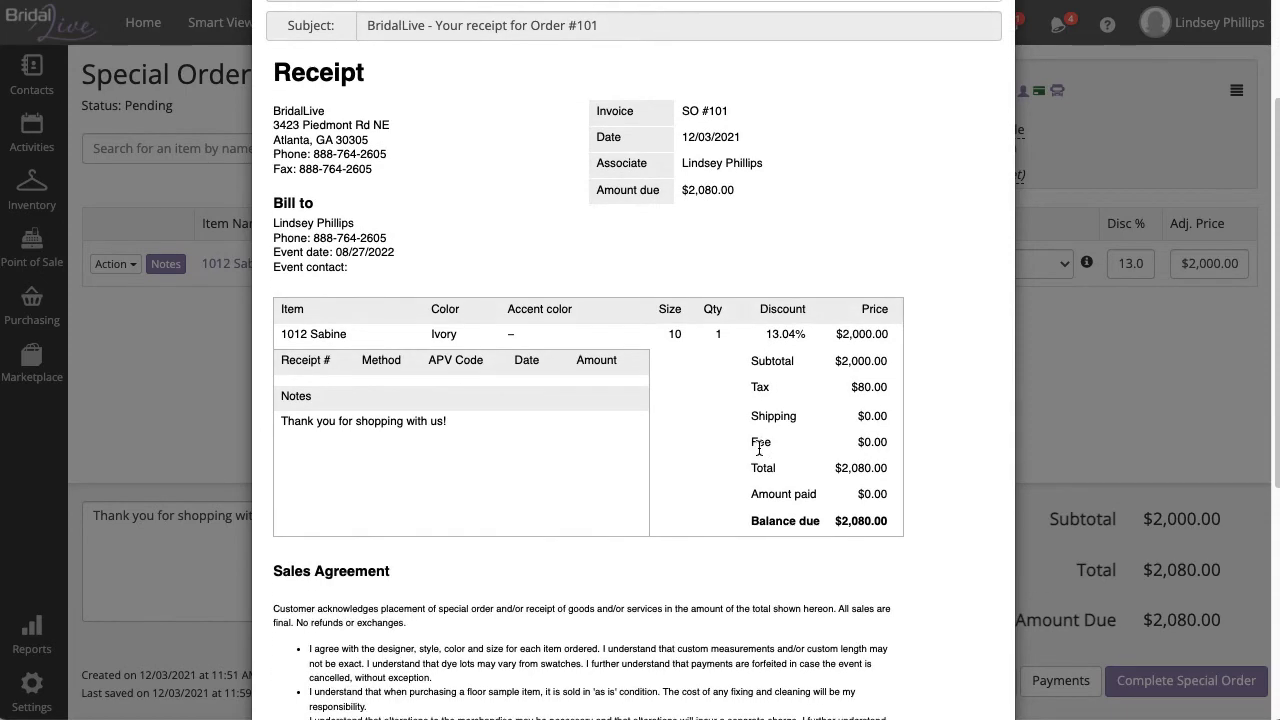
scroll(696, 380, "down", 5)
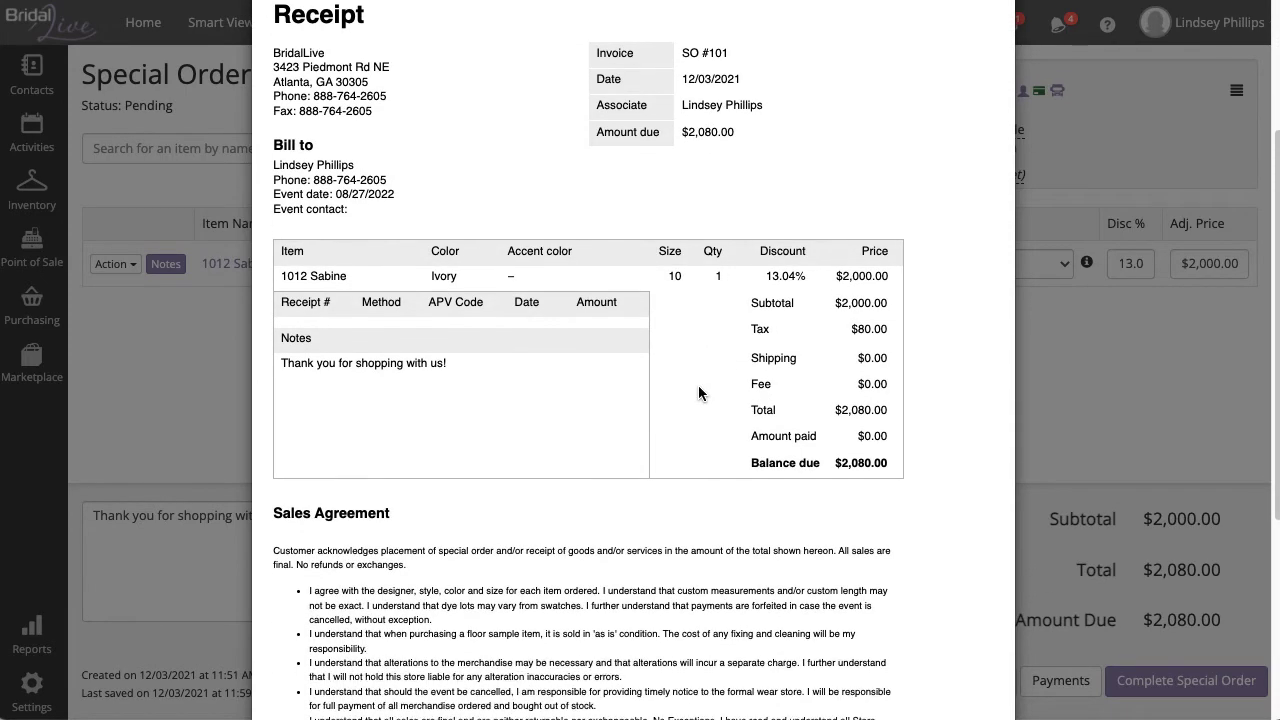
scroll(698, 390, "down", 5)
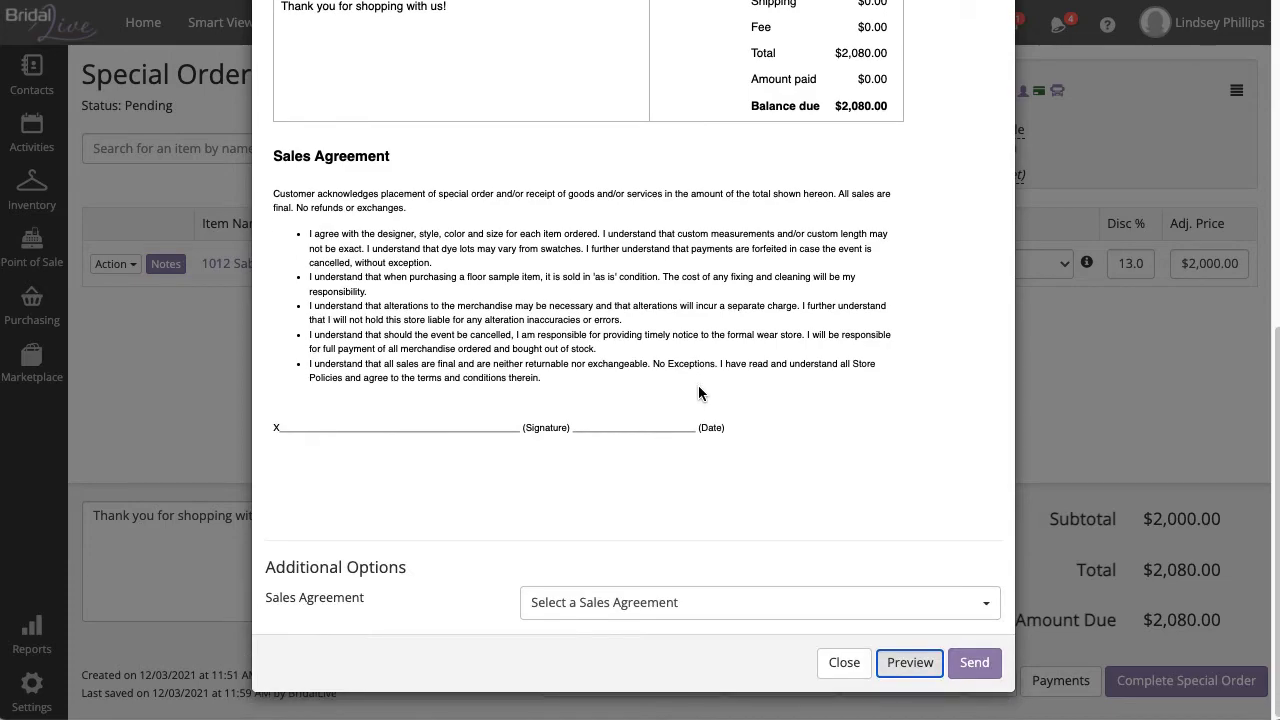
left_click(843, 662)
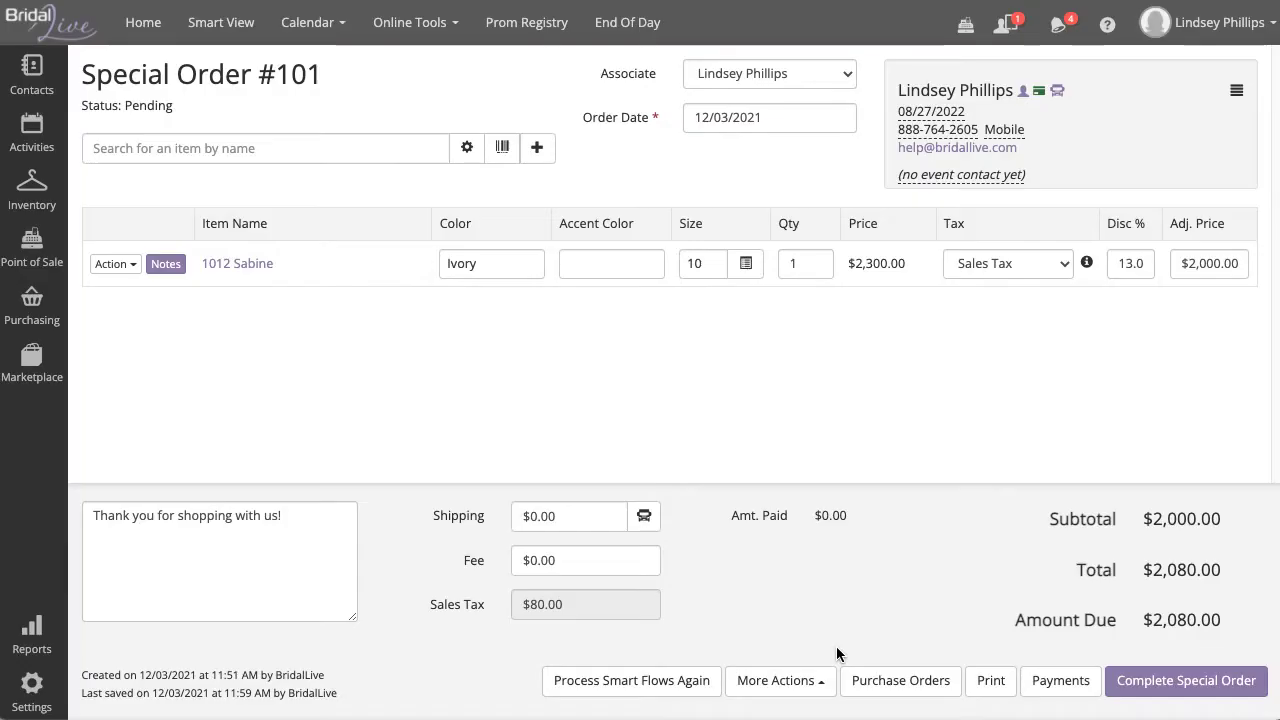
Step: Bring up the order's Payments dialog, prefilled with 2080.00, and expand its payment method list
left_click(1062, 682)
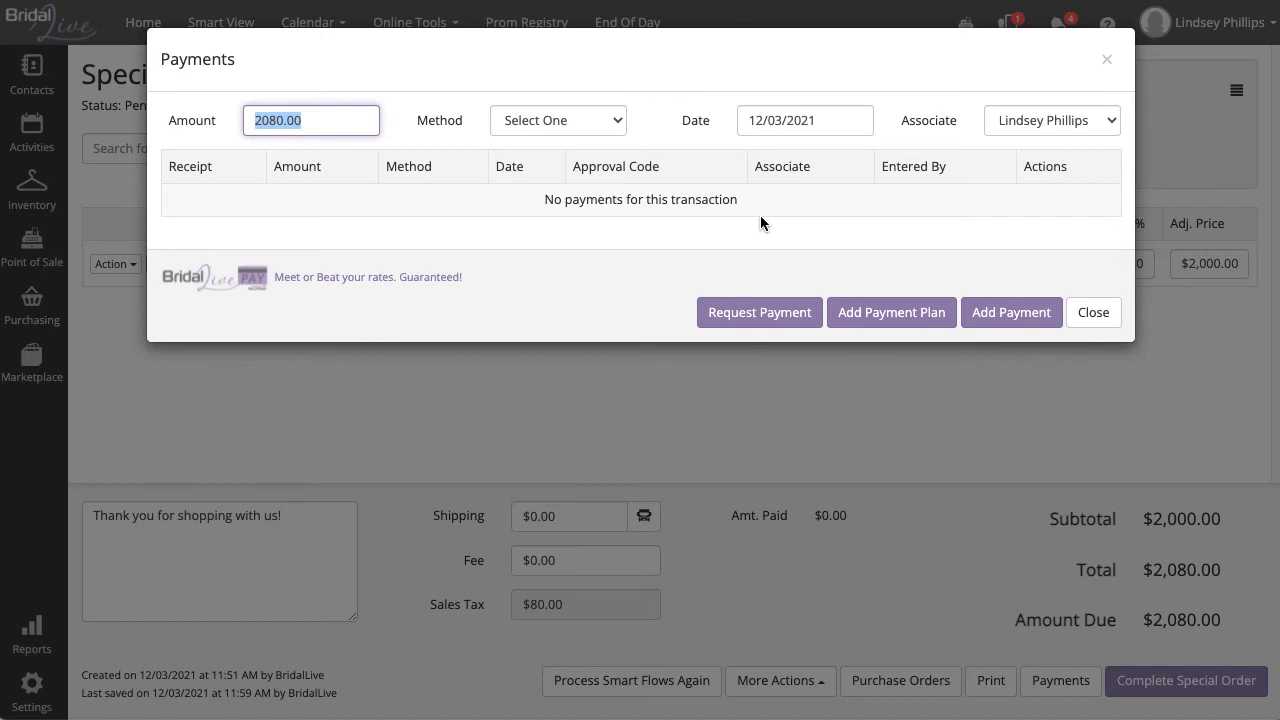
left_click(590, 128)
Step: Record a $2,080.00 Visa payment, close Payments, and return to the Smart View dashboard
left_click(591, 163)
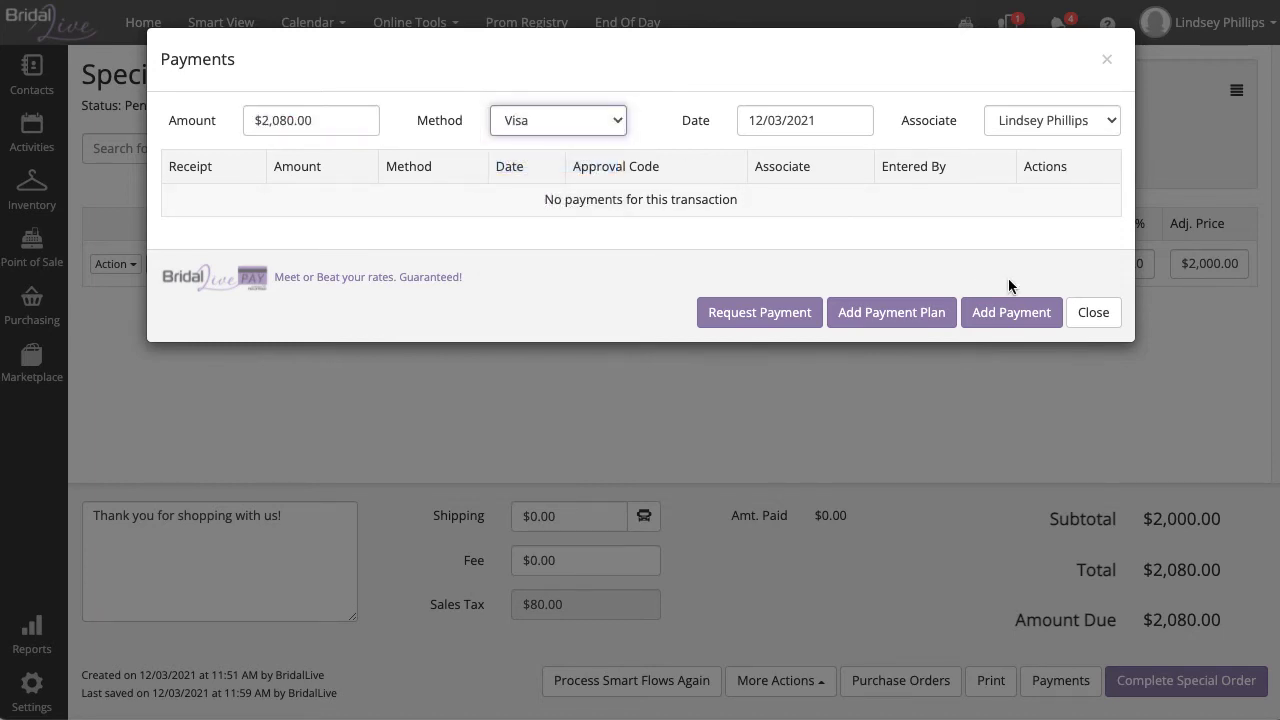
left_click(1046, 318)
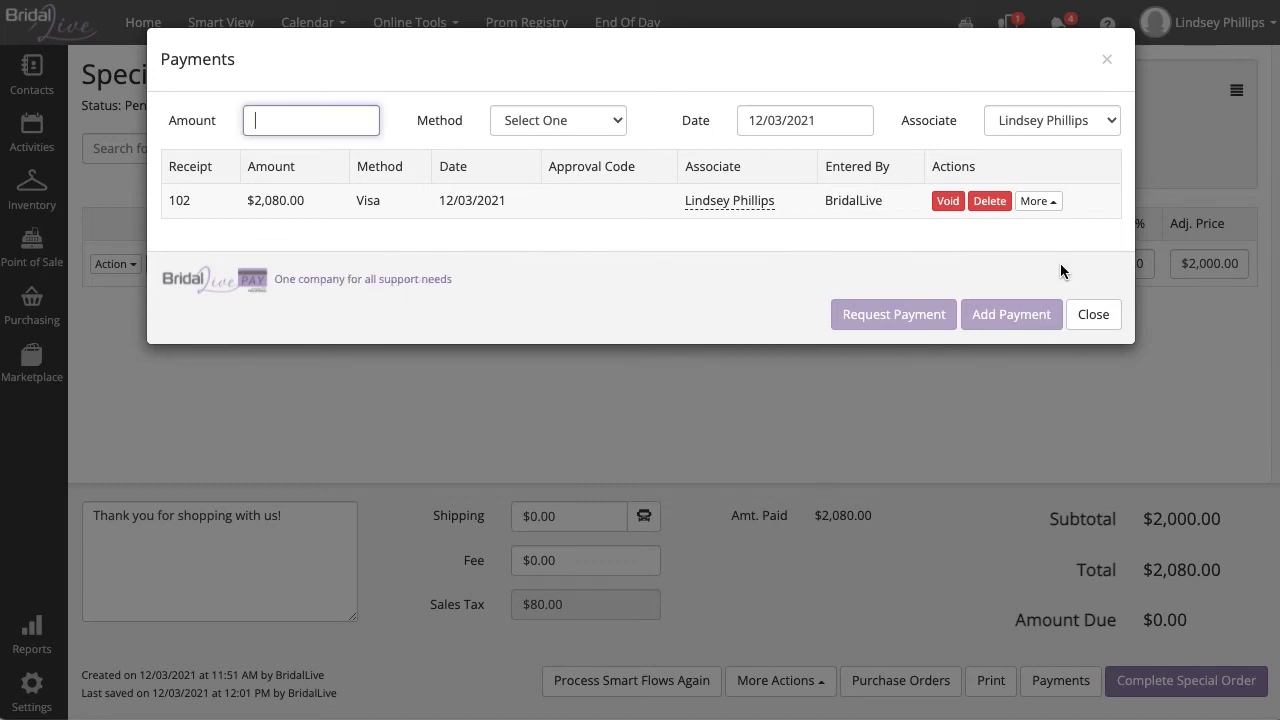
left_click(1061, 265)
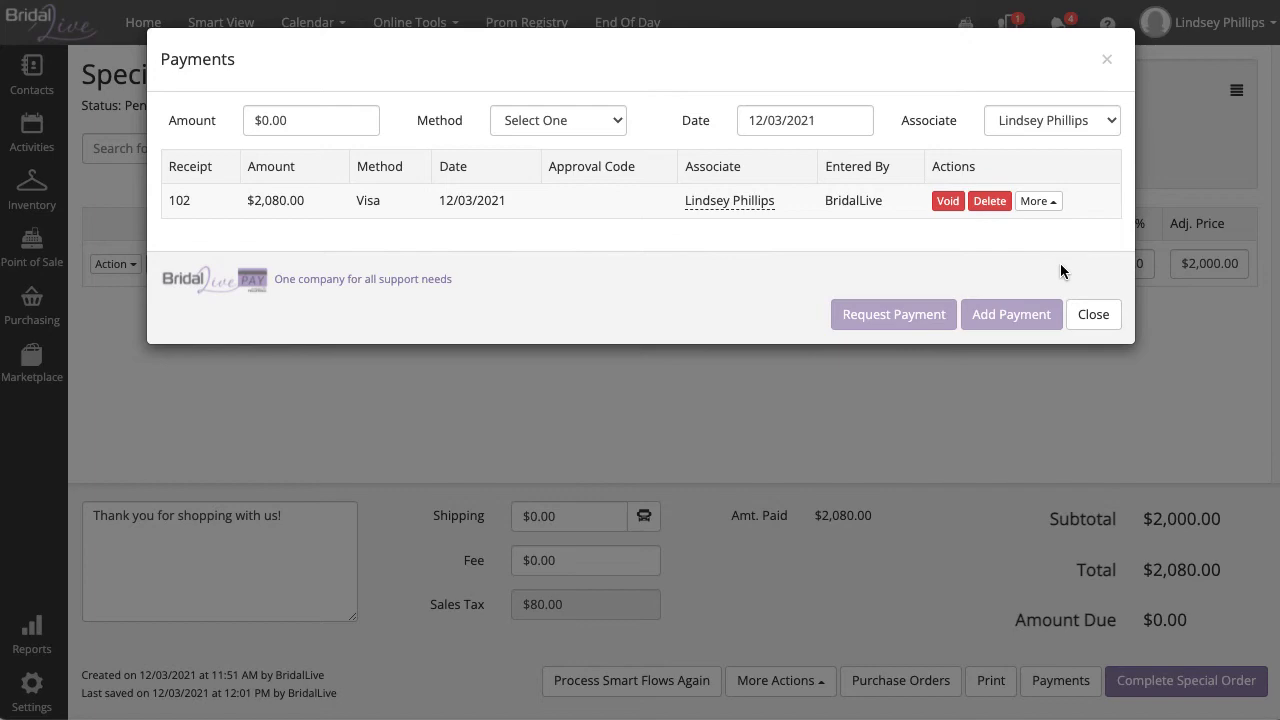
left_click(1093, 314)
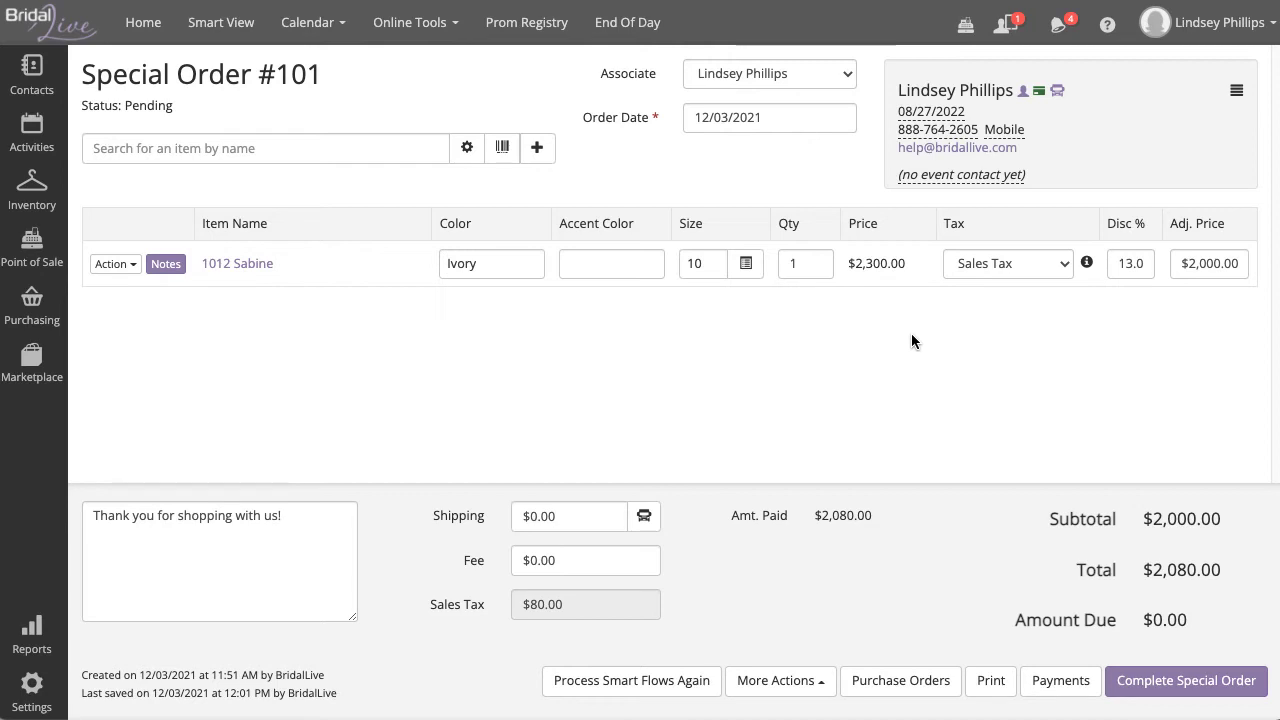
left_click(240, 31)
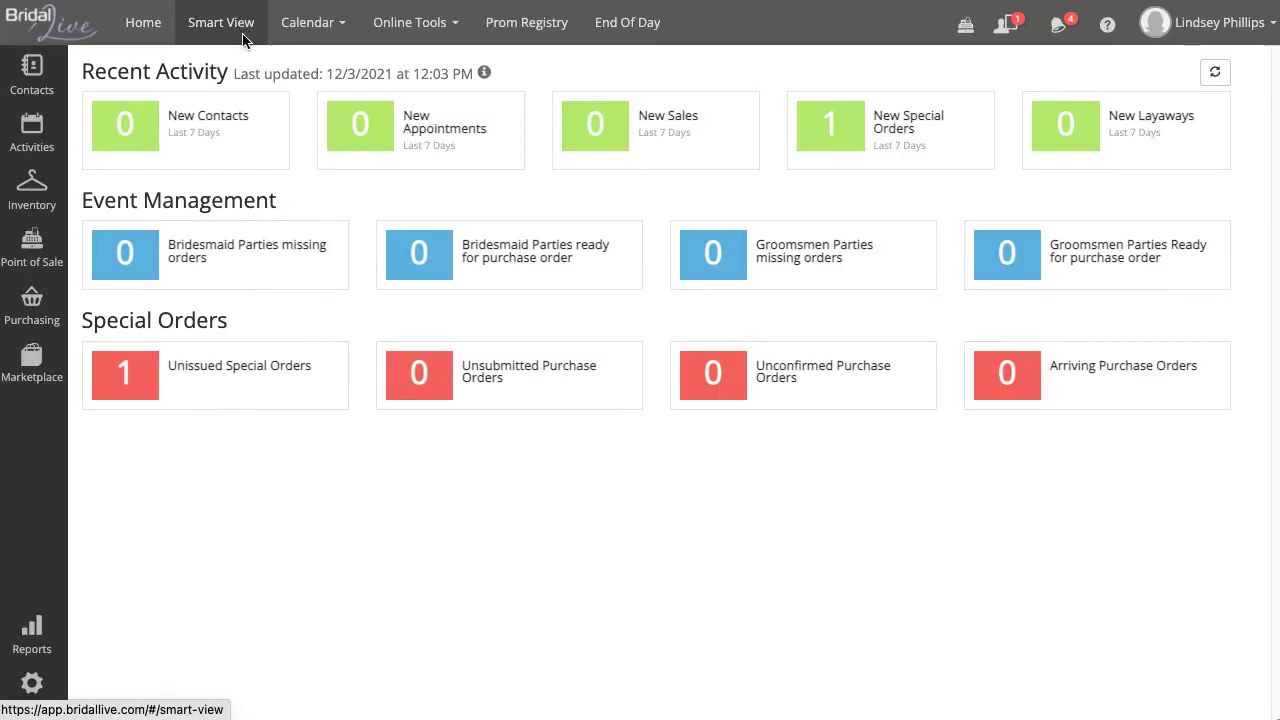
left_click(217, 392)
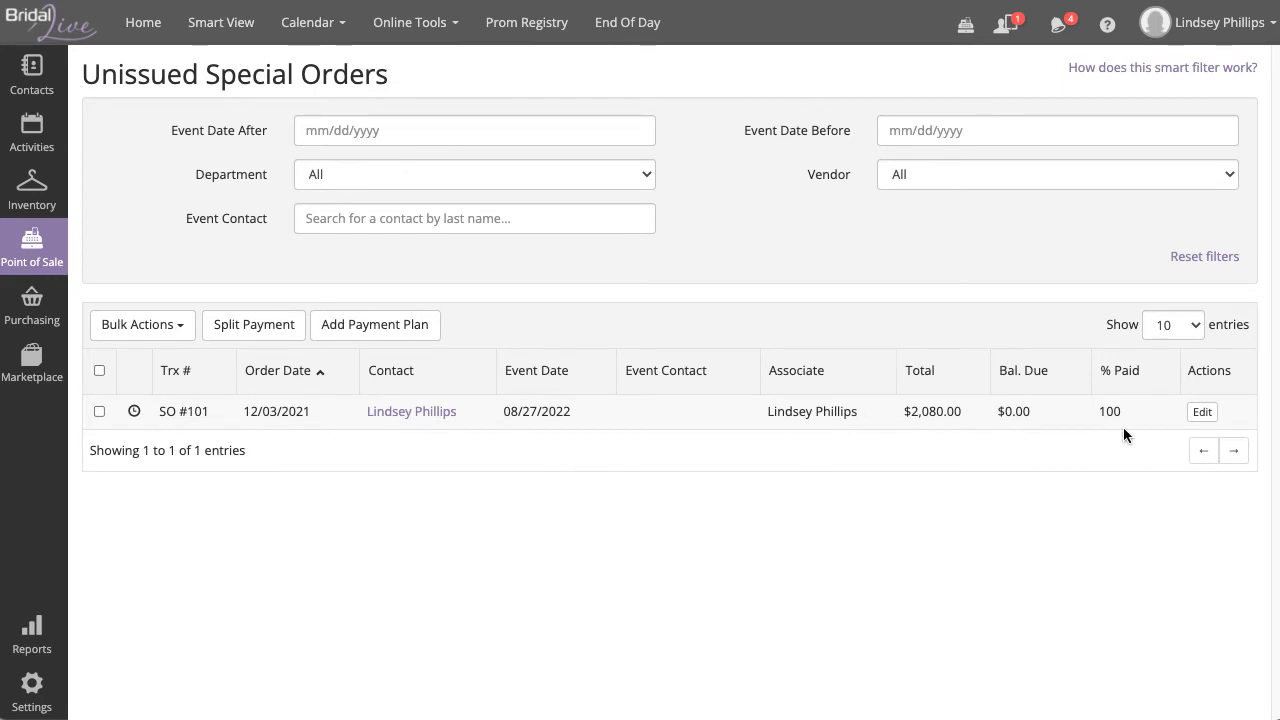
left_click(1202, 413)
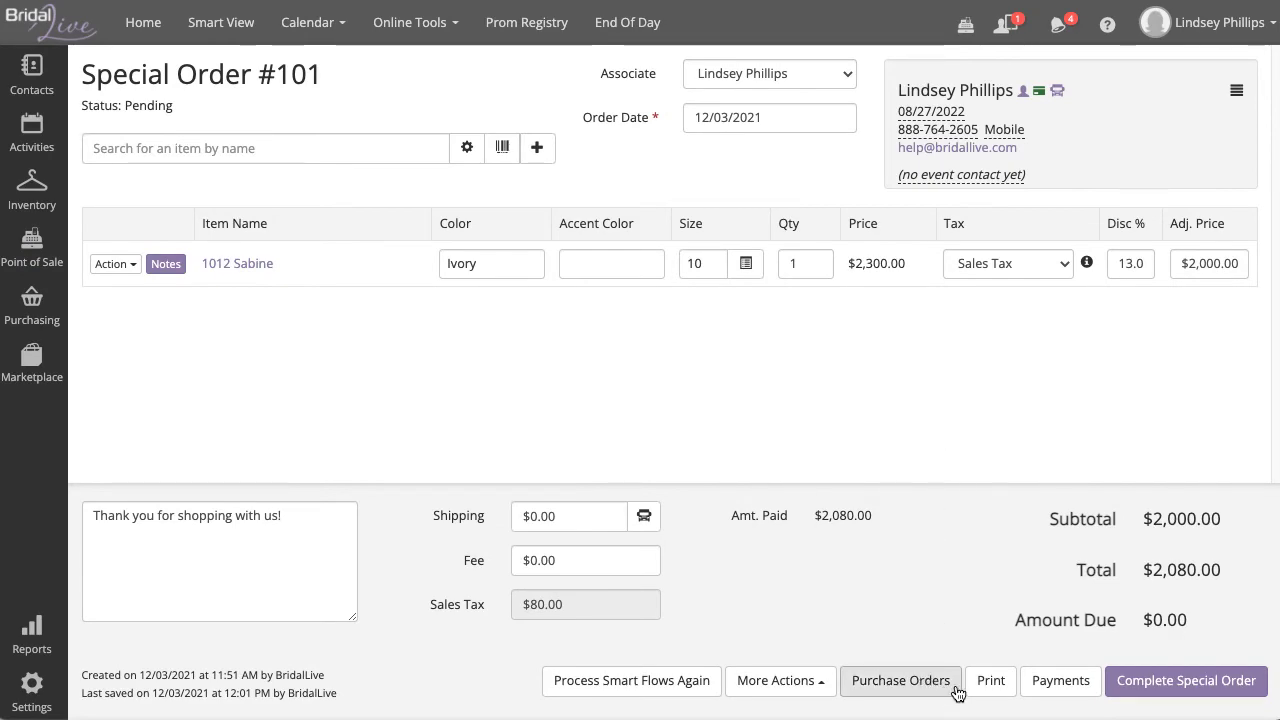
Step: Select the 1012 Sabine line and generate Morilee Purchase Order #100 from it
left_click(900, 681)
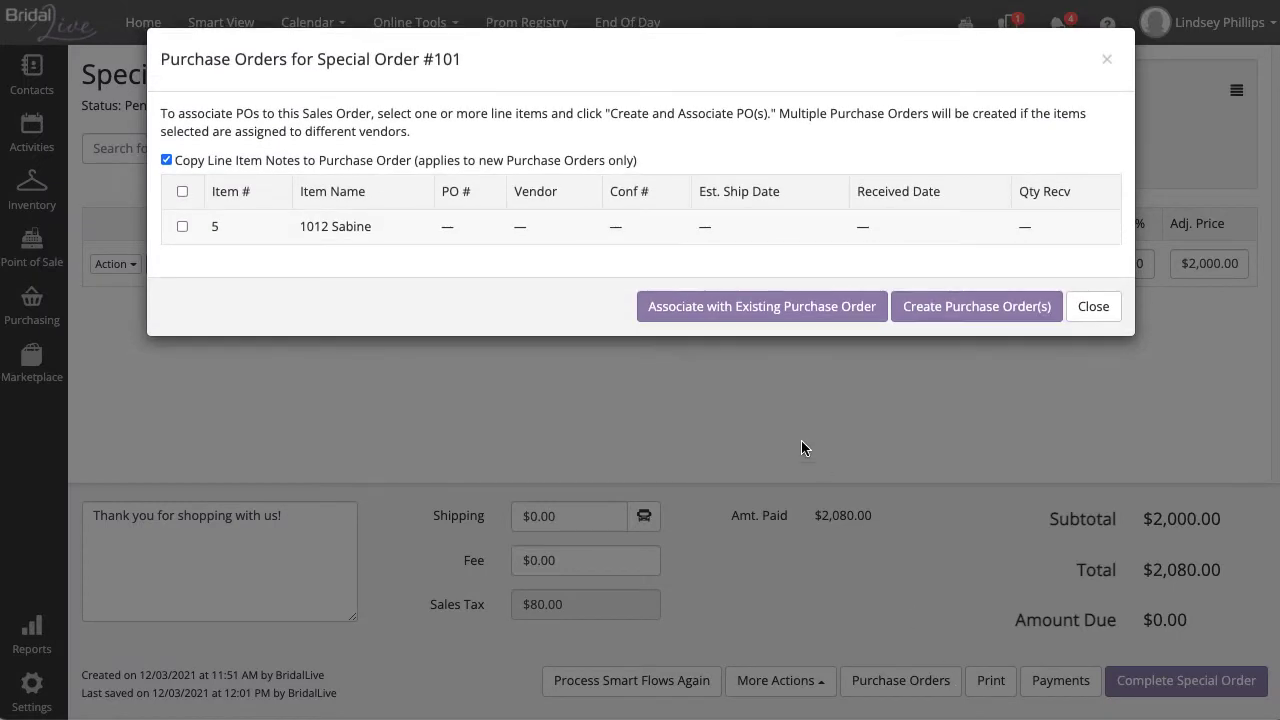
left_click(182, 227)
left_click(1050, 316)
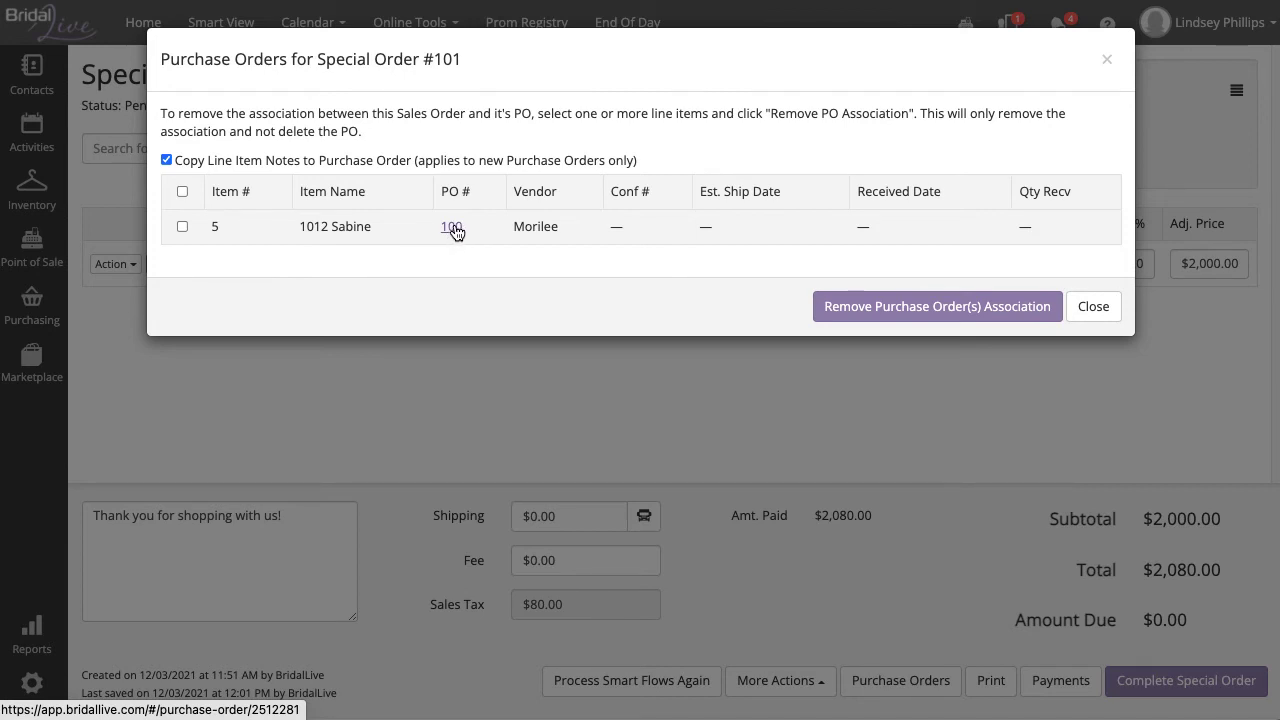
left_click(1103, 305)
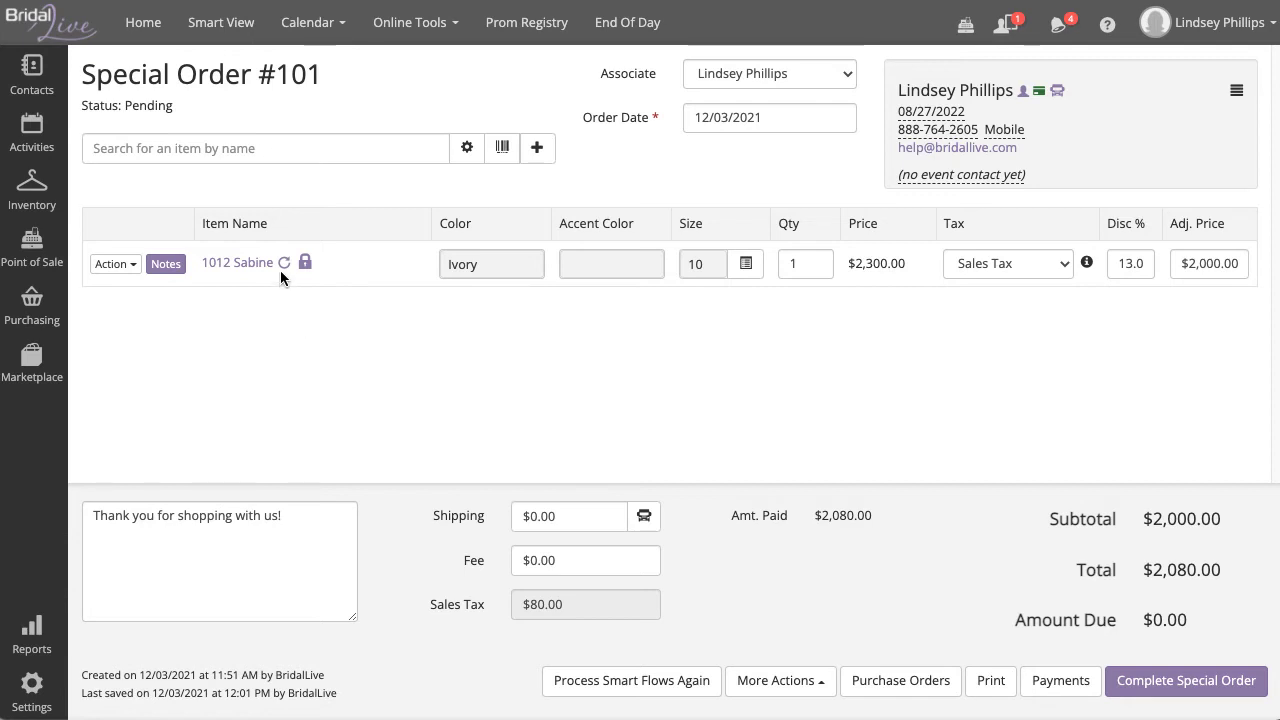
mouse_move(285, 272)
left_click(948, 683)
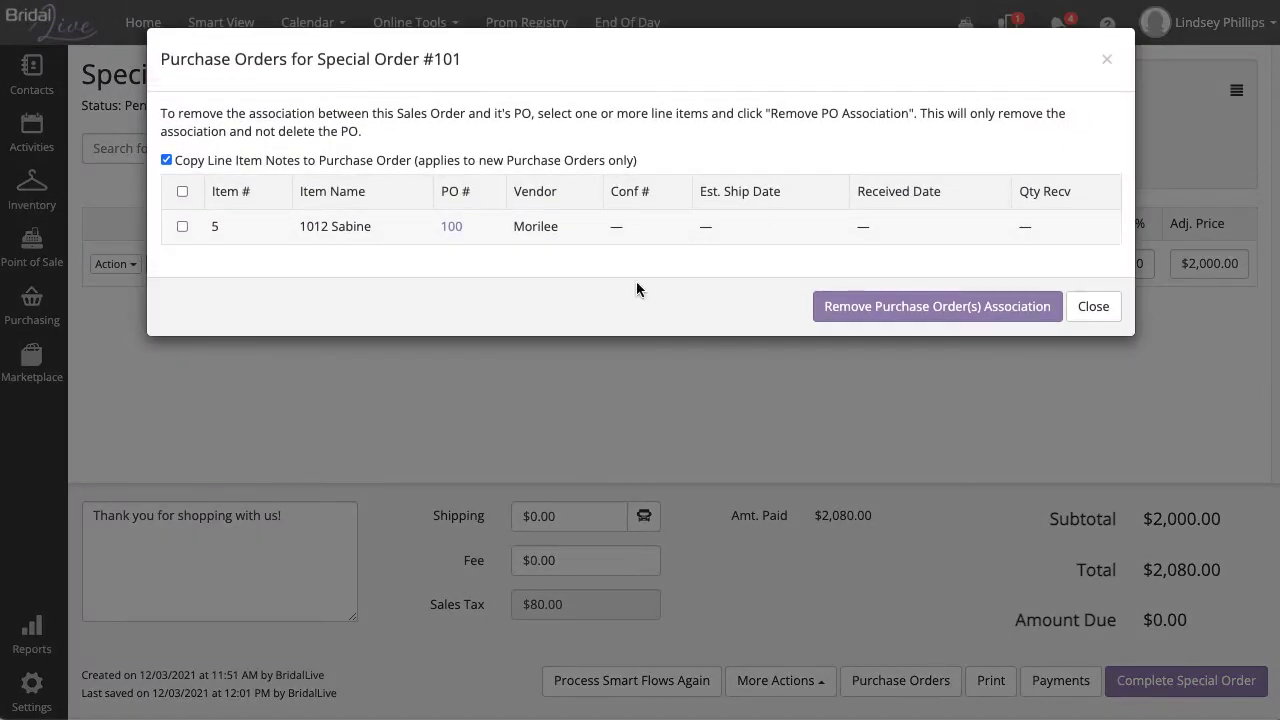
left_click(453, 228)
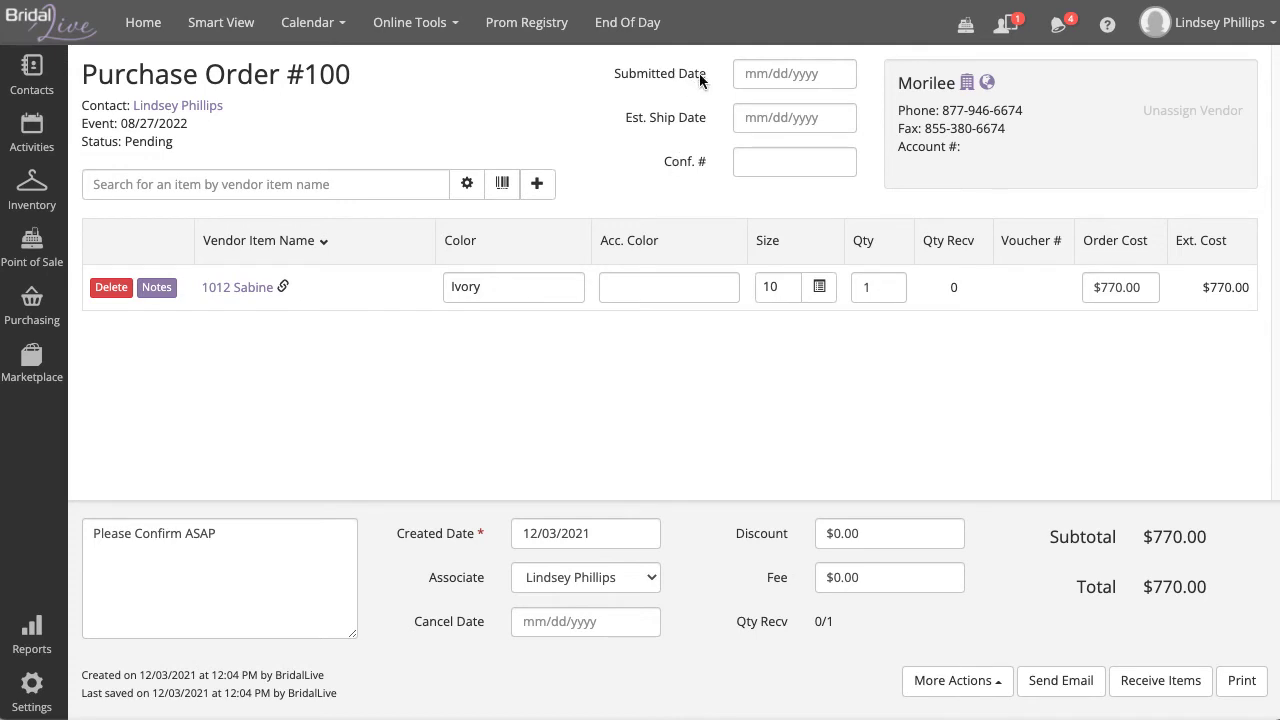
left_click_drag(707, 75, 662, 76)
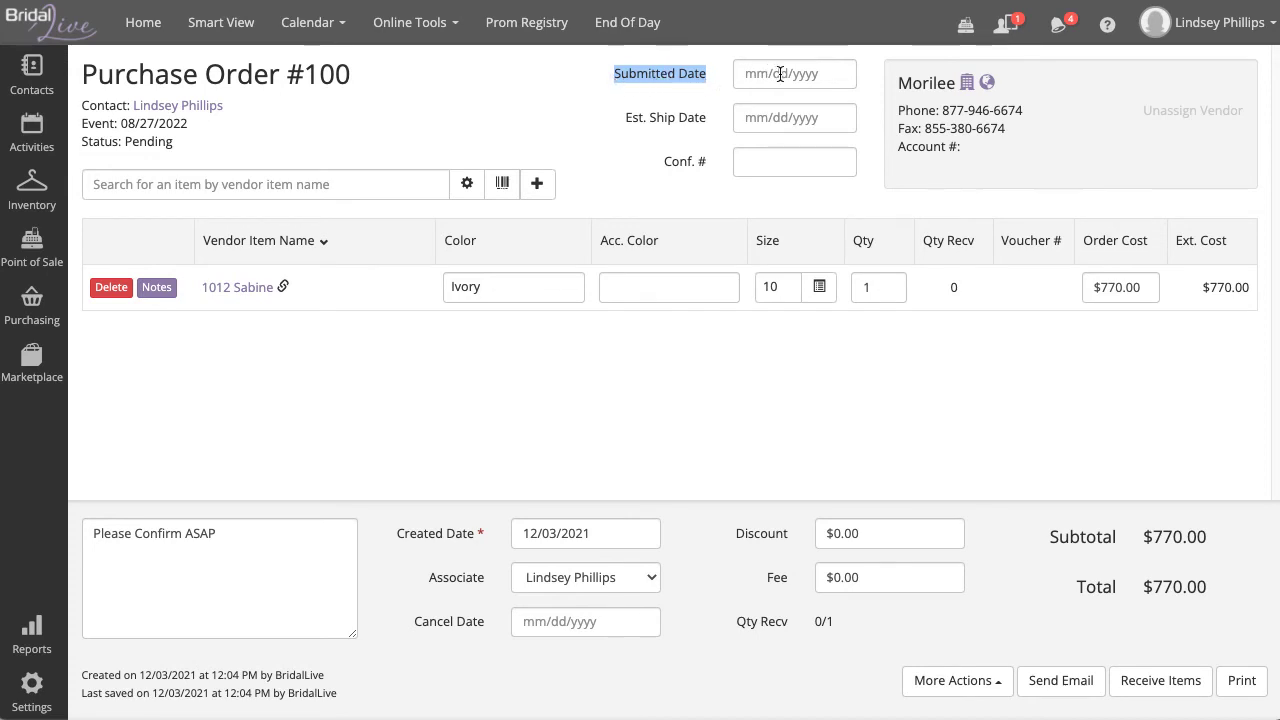
left_click(595, 90)
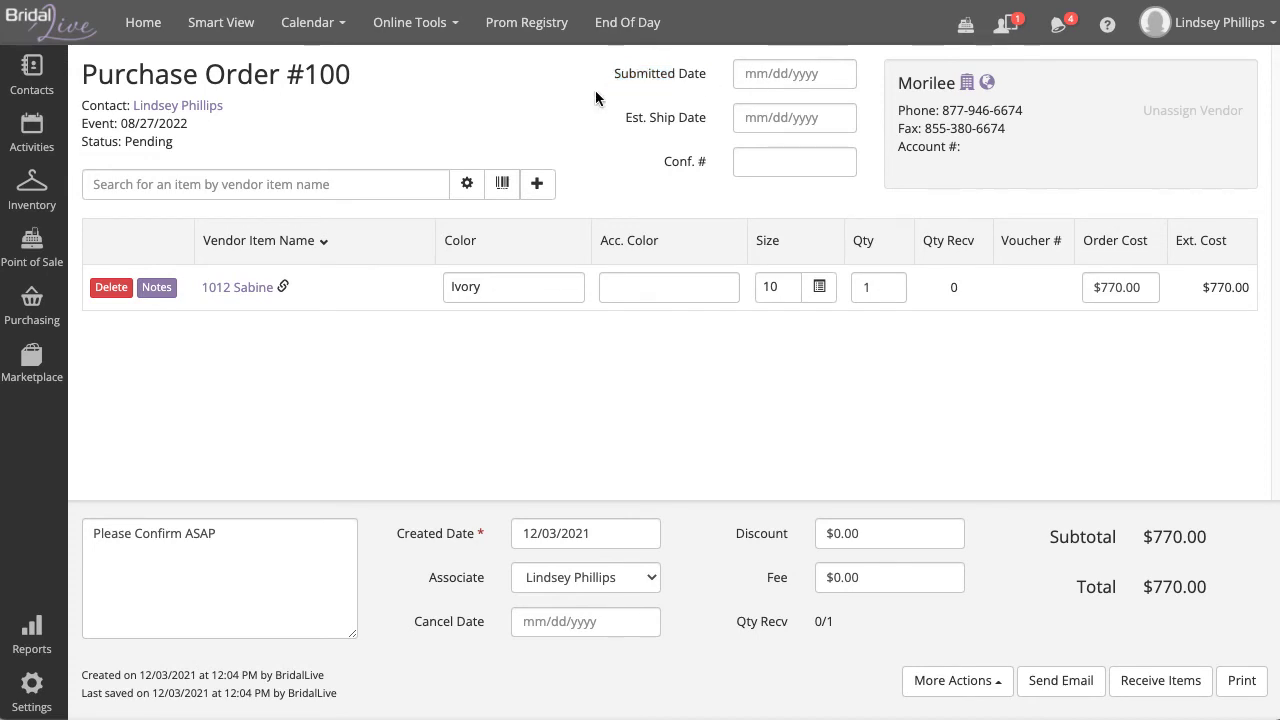
Step: Find PO 100 under Smart View's Unsubmitted Purchase Orders and set its submitted date to 12/03/2021
left_click(248, 38)
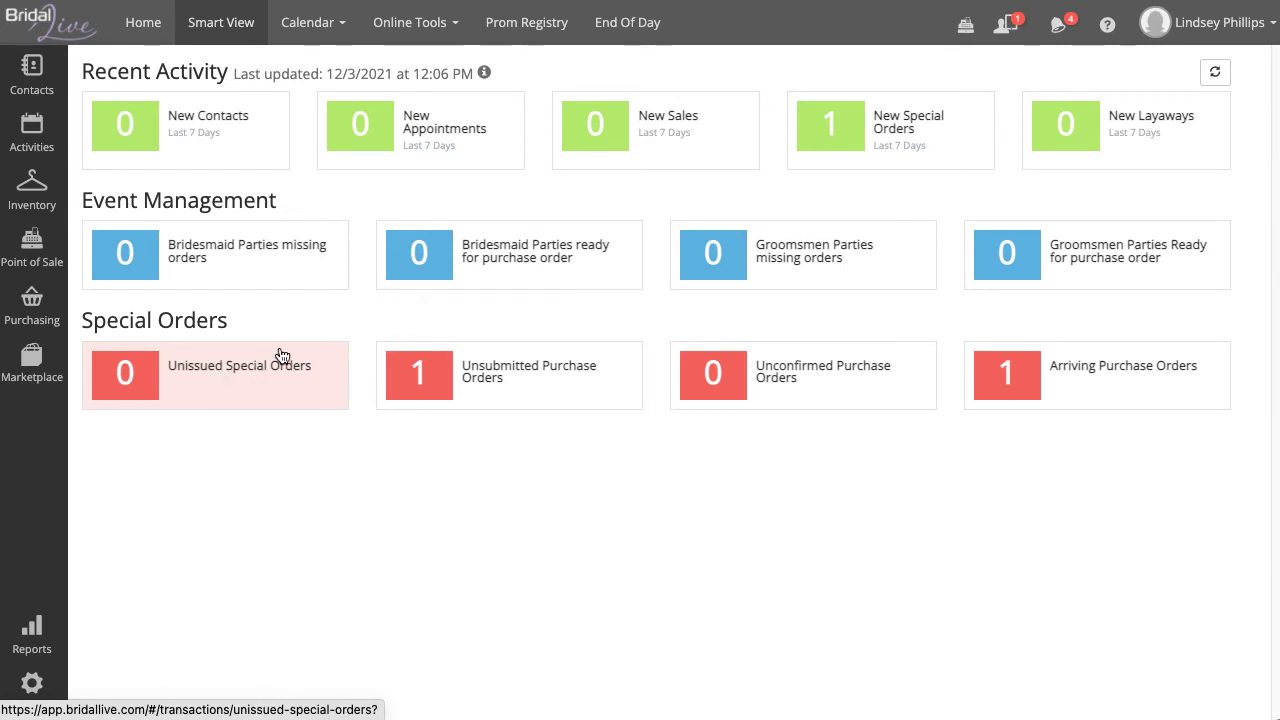
left_click(561, 389)
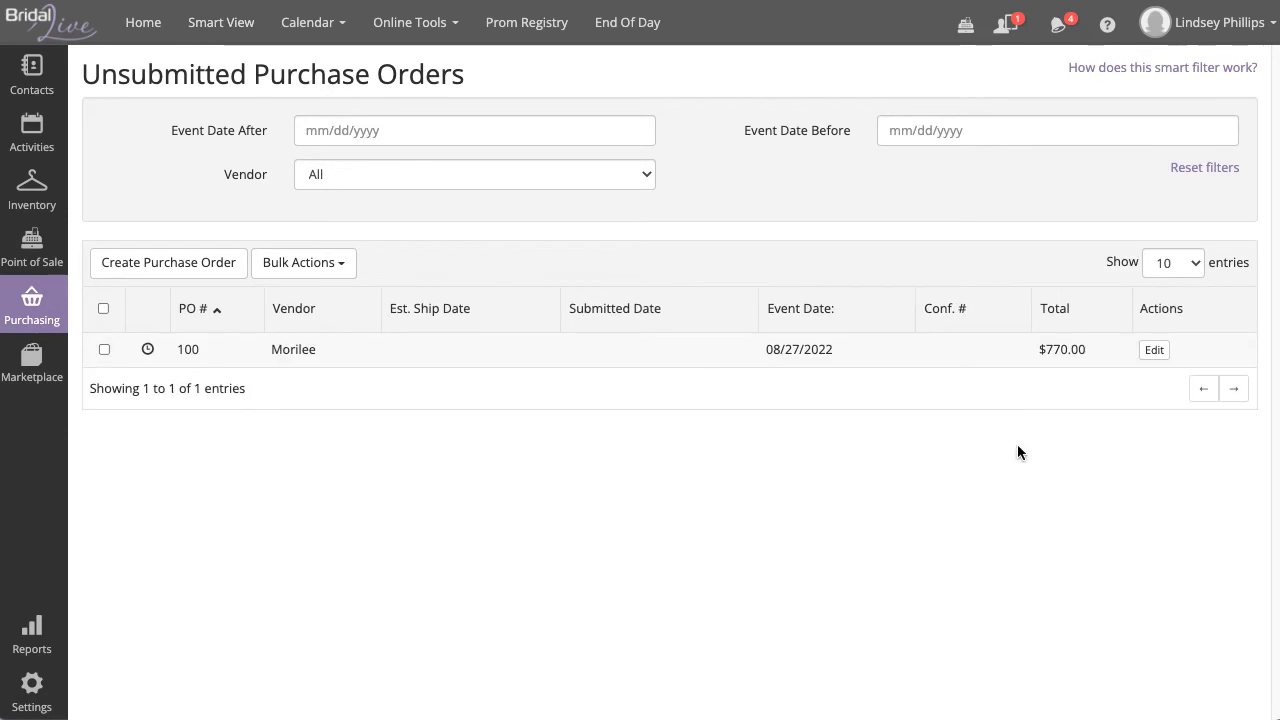
left_click(1148, 350)
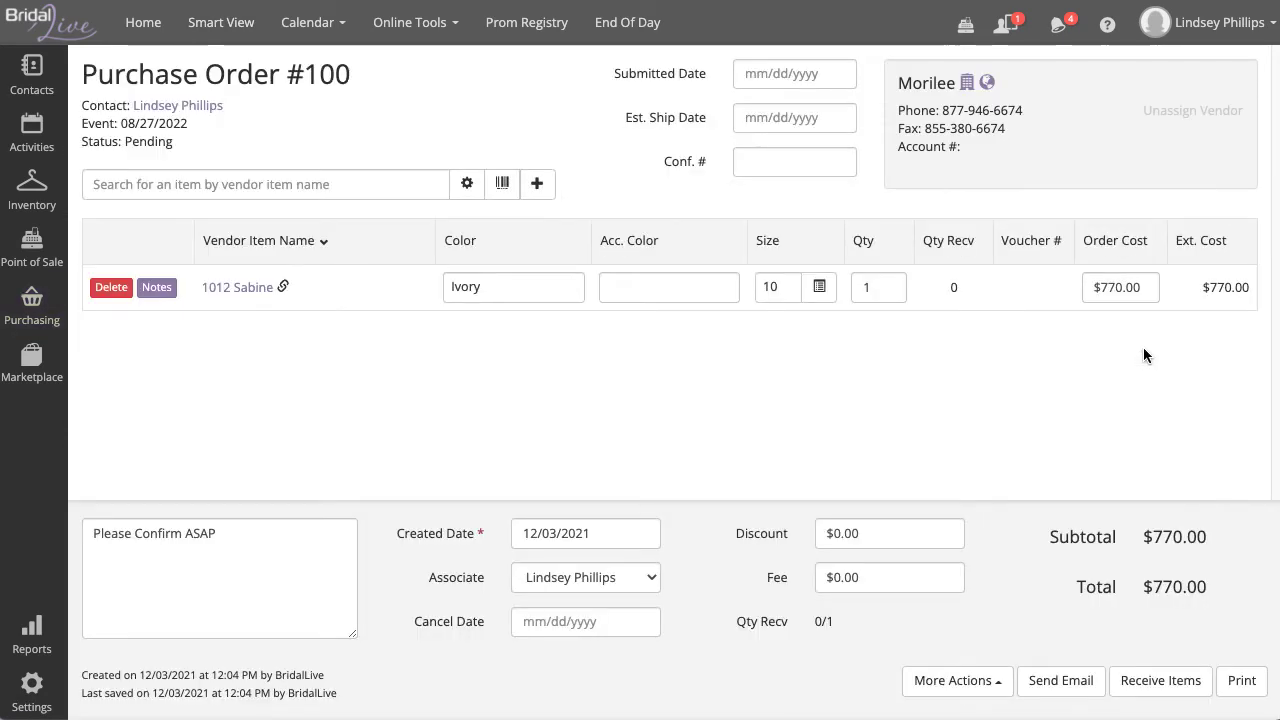
left_click(800, 80)
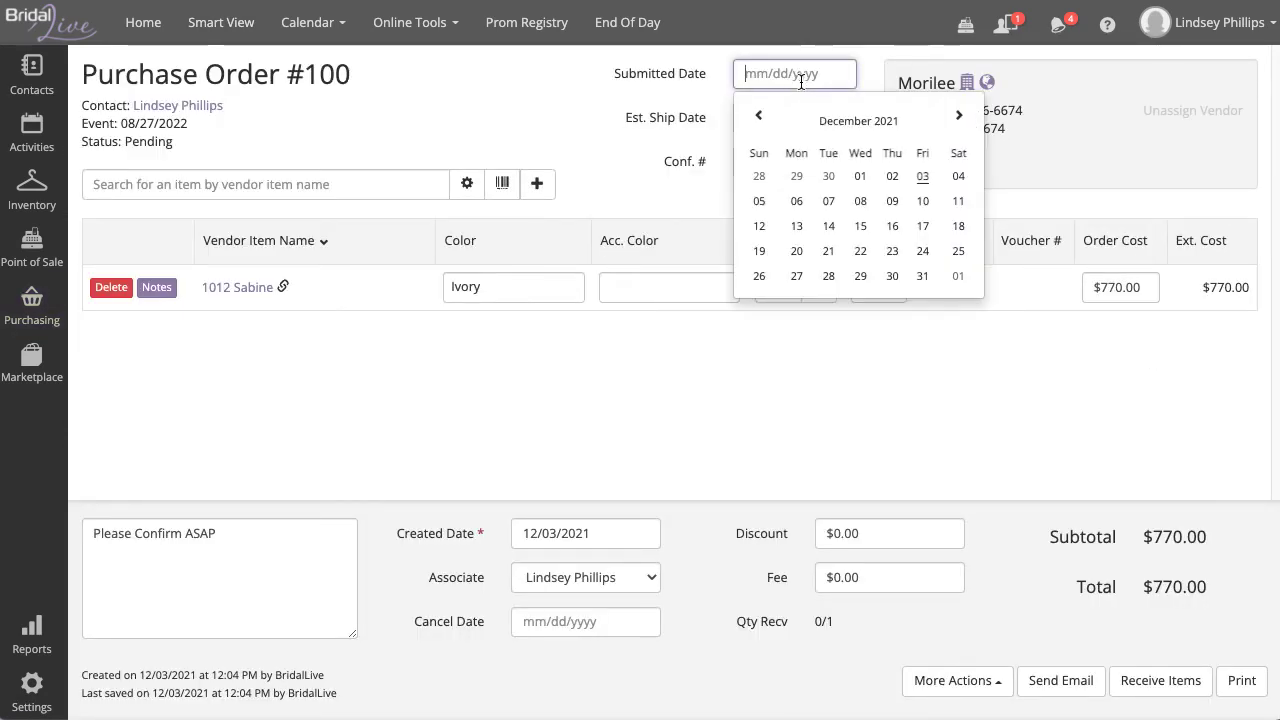
left_click(924, 178)
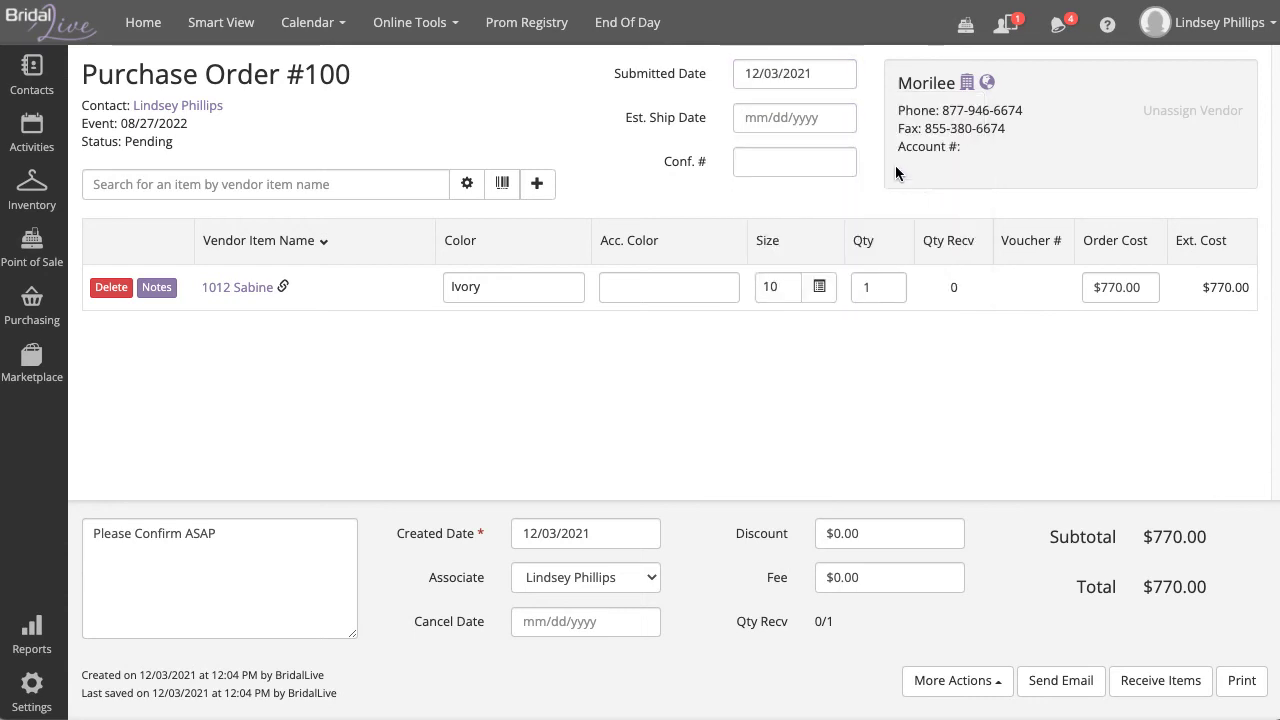
left_click(236, 31)
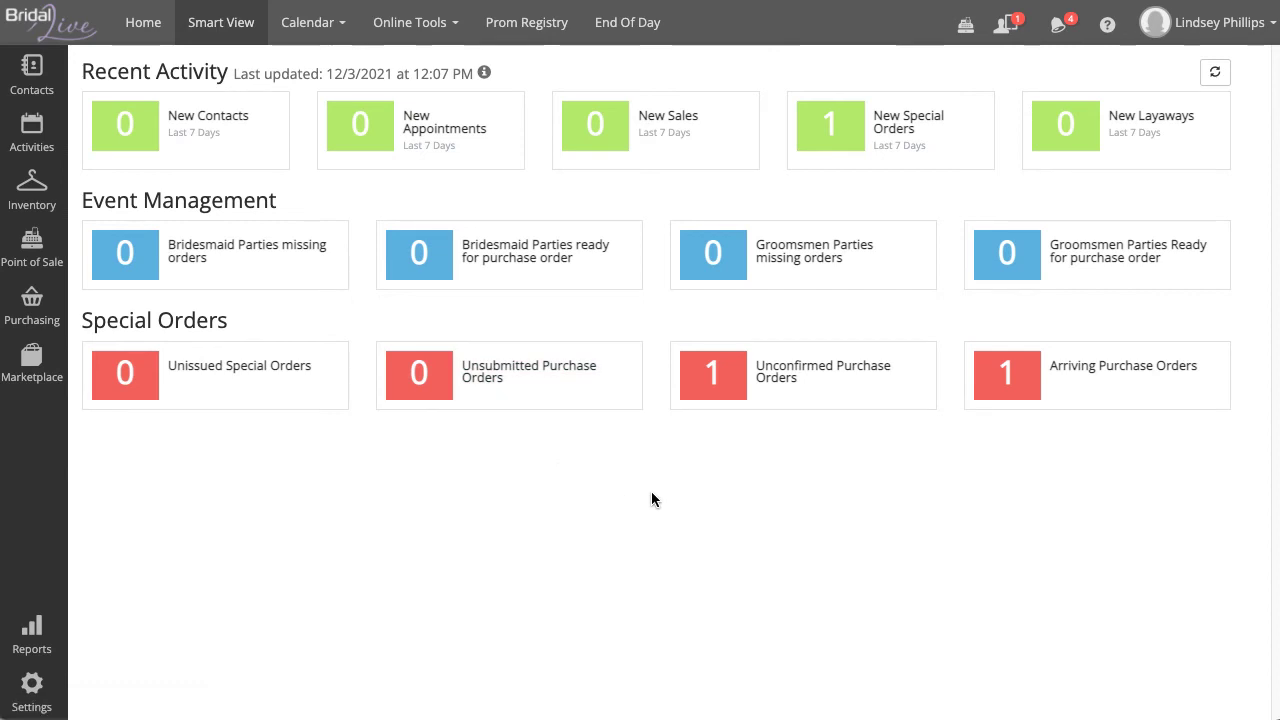
left_click(800, 400)
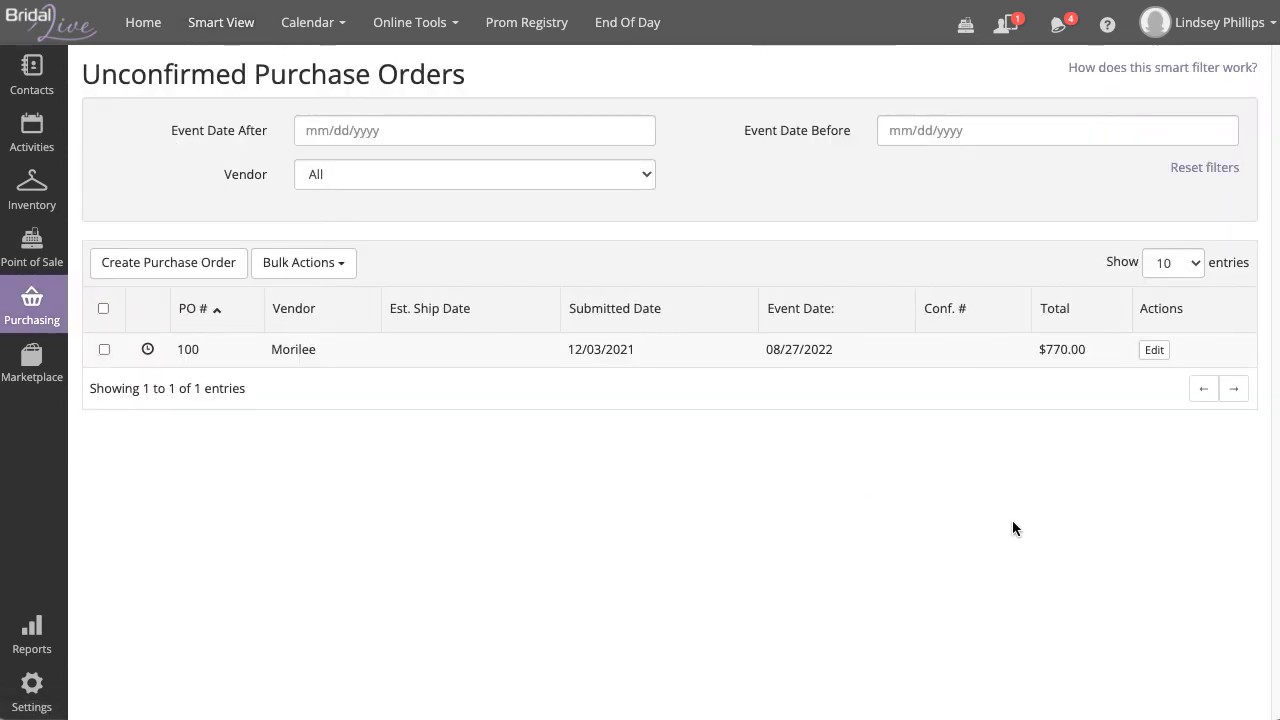
left_click(1151, 352)
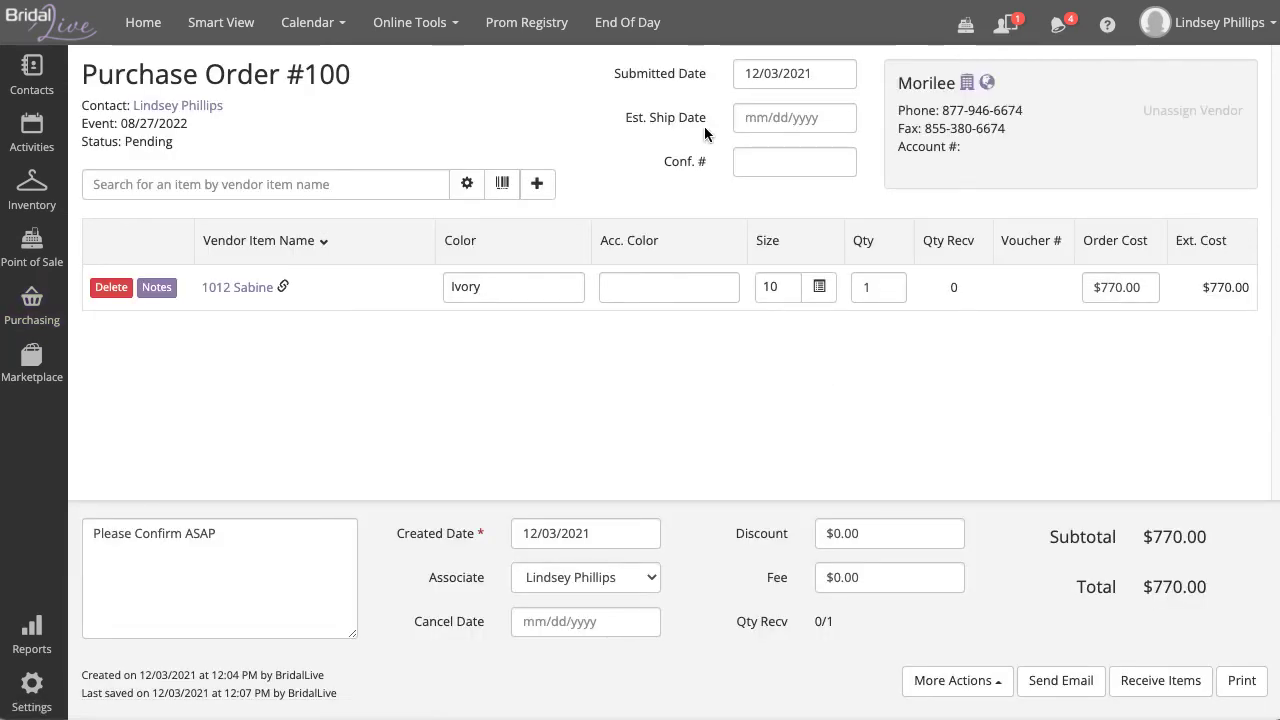
Step: Set Purchase Order #100's estimated ship date to 12/17/2021
left_click_drag(704, 120, 618, 115)
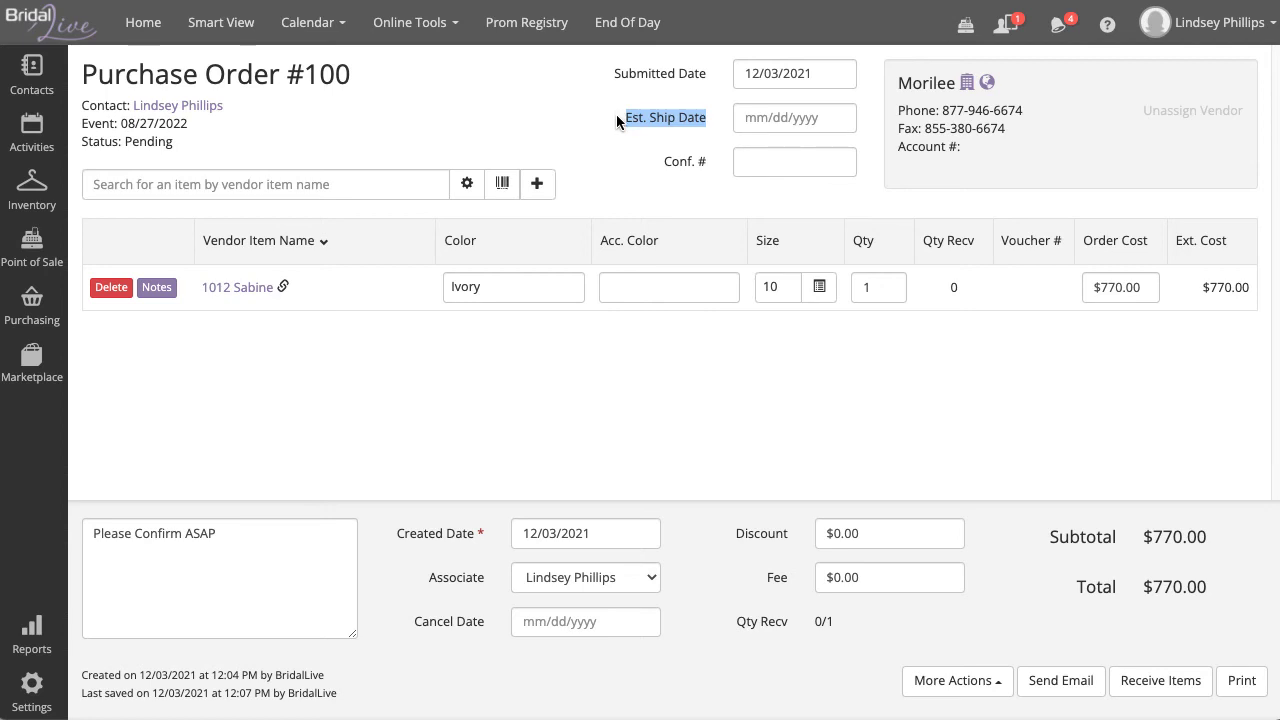
left_click(816, 117)
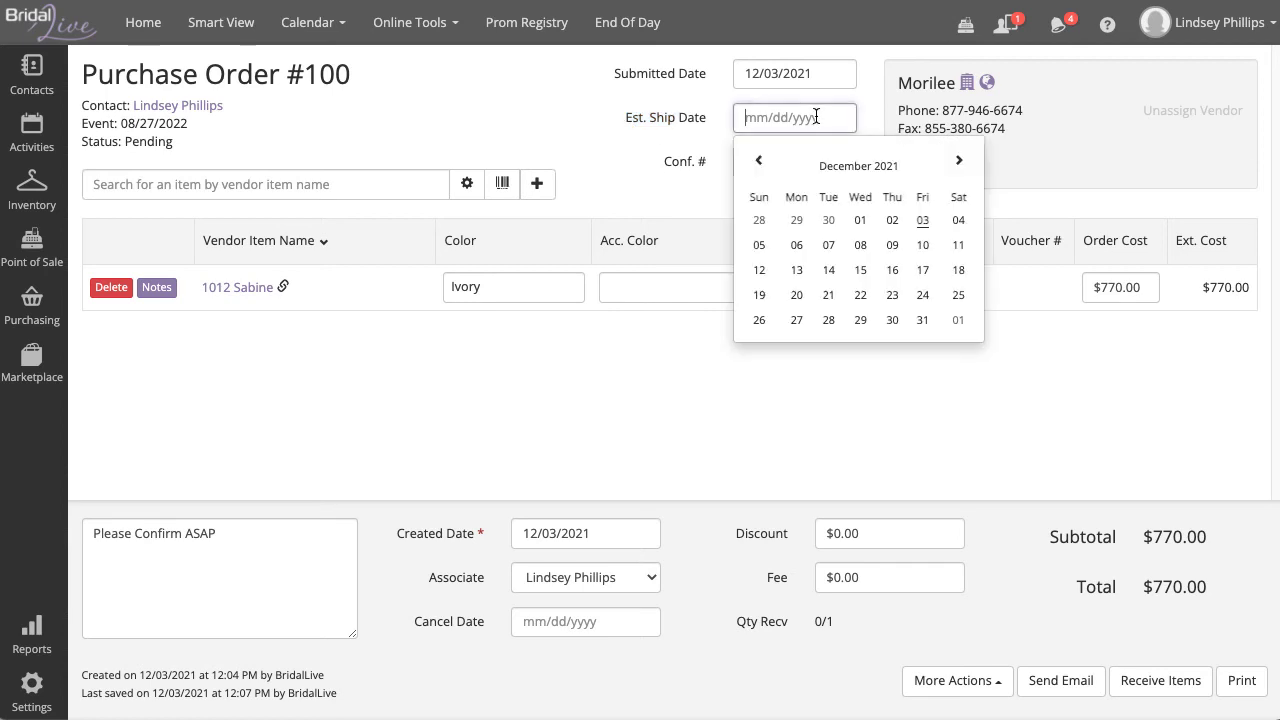
left_click(923, 270)
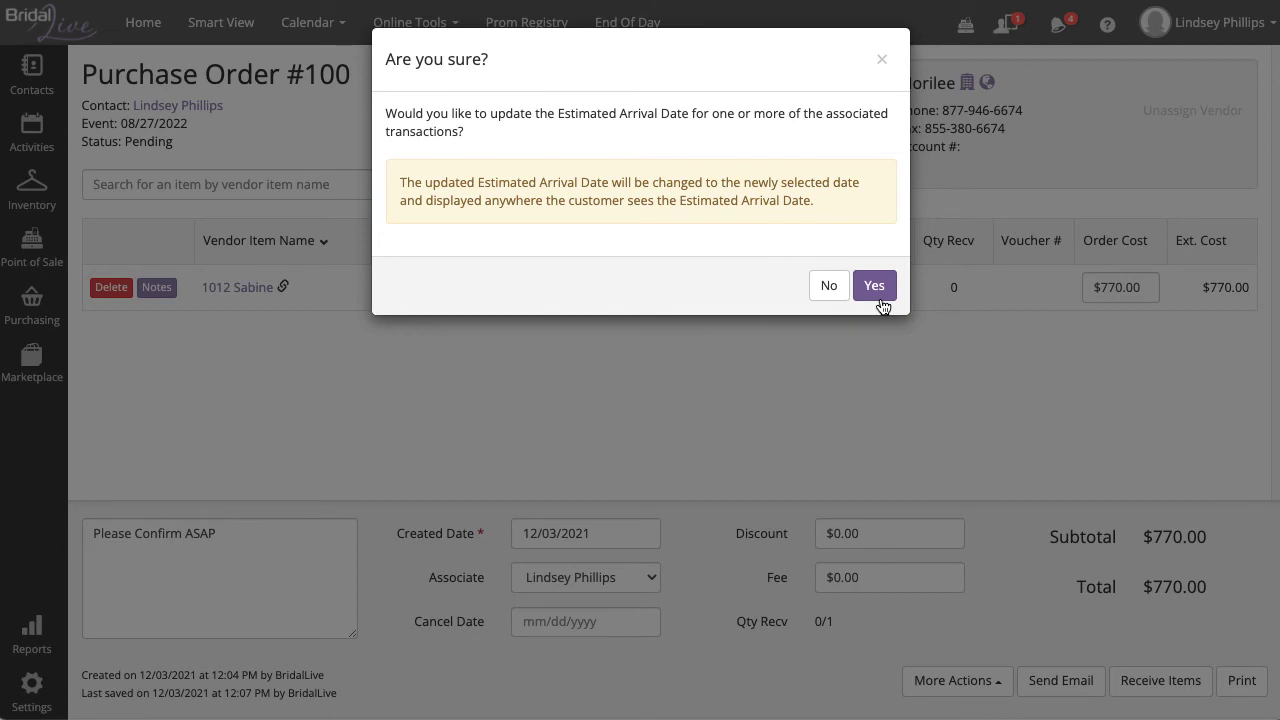
Step: Add 3 weeks to move SO #101's estimated arrival to 01/07/2022
left_click(874, 286)
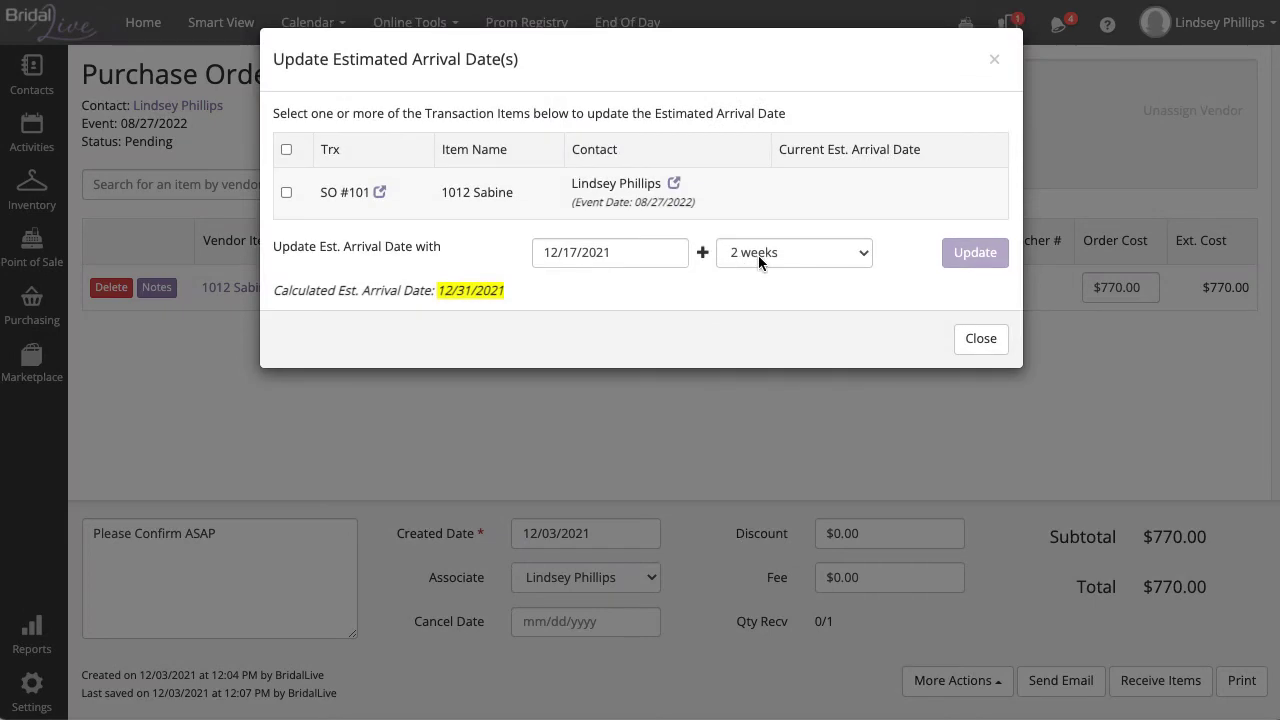
left_click(758, 255)
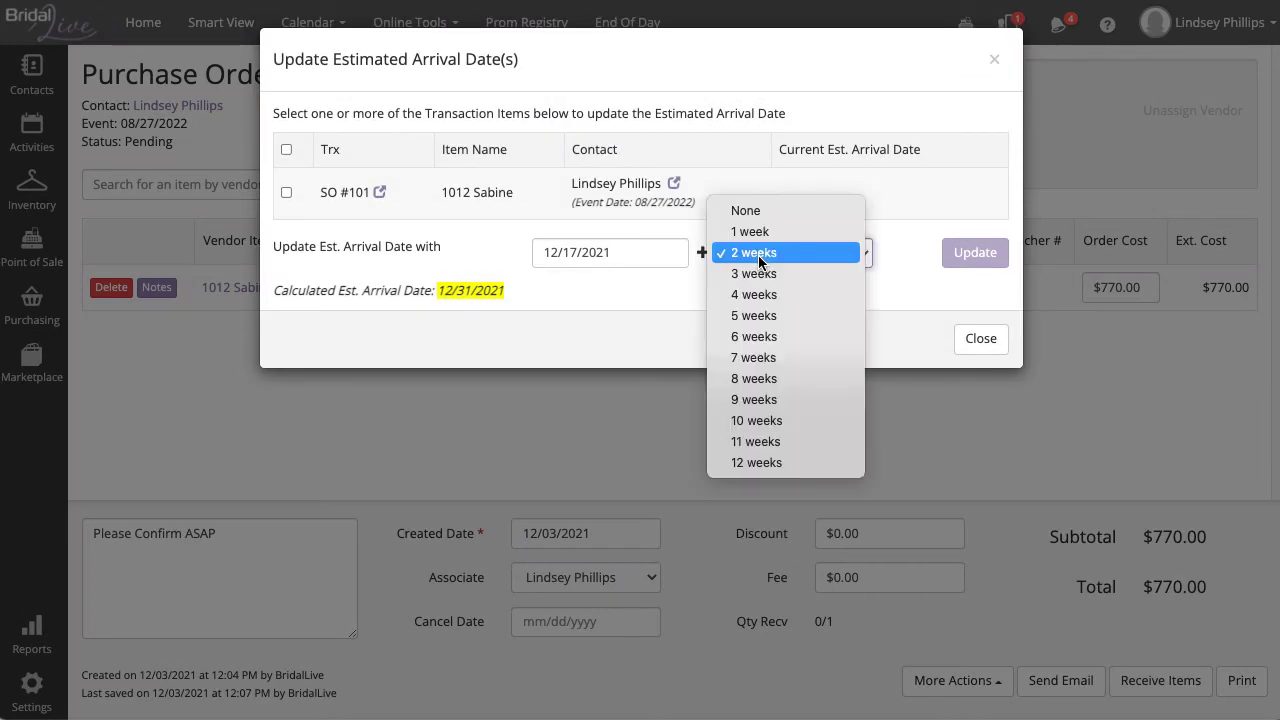
left_click(762, 277)
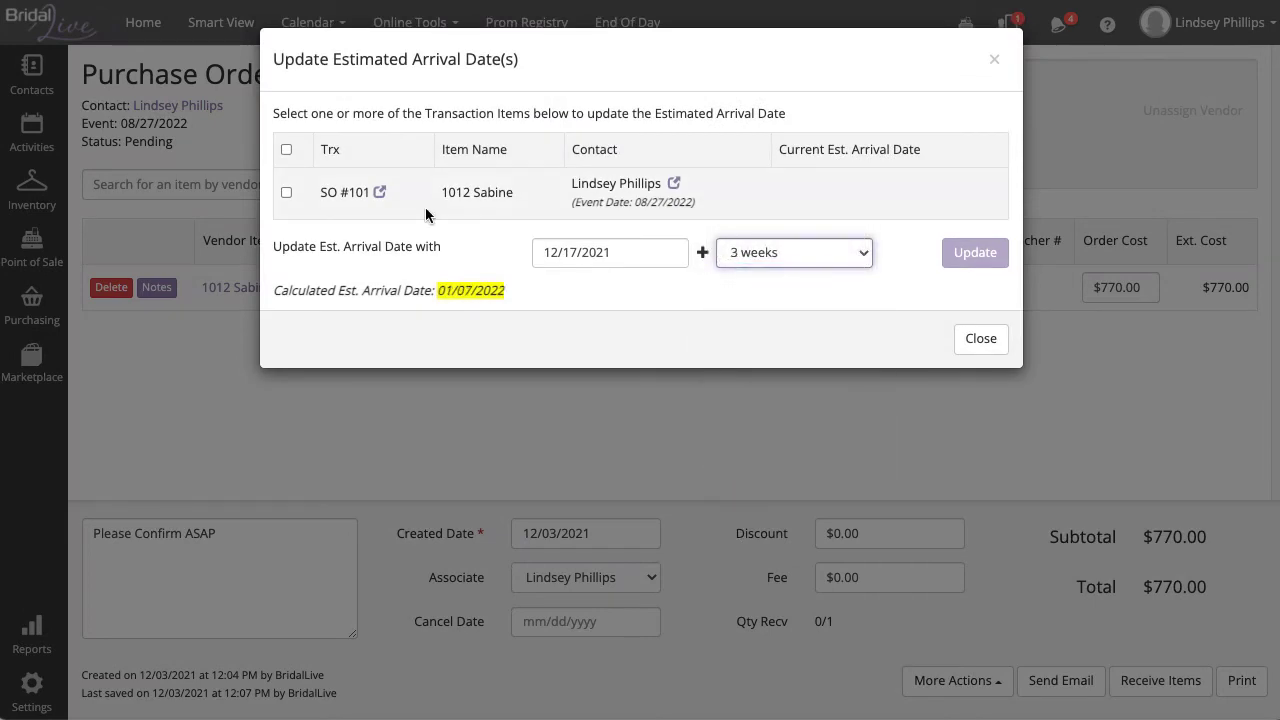
left_click(286, 192)
left_click(978, 254)
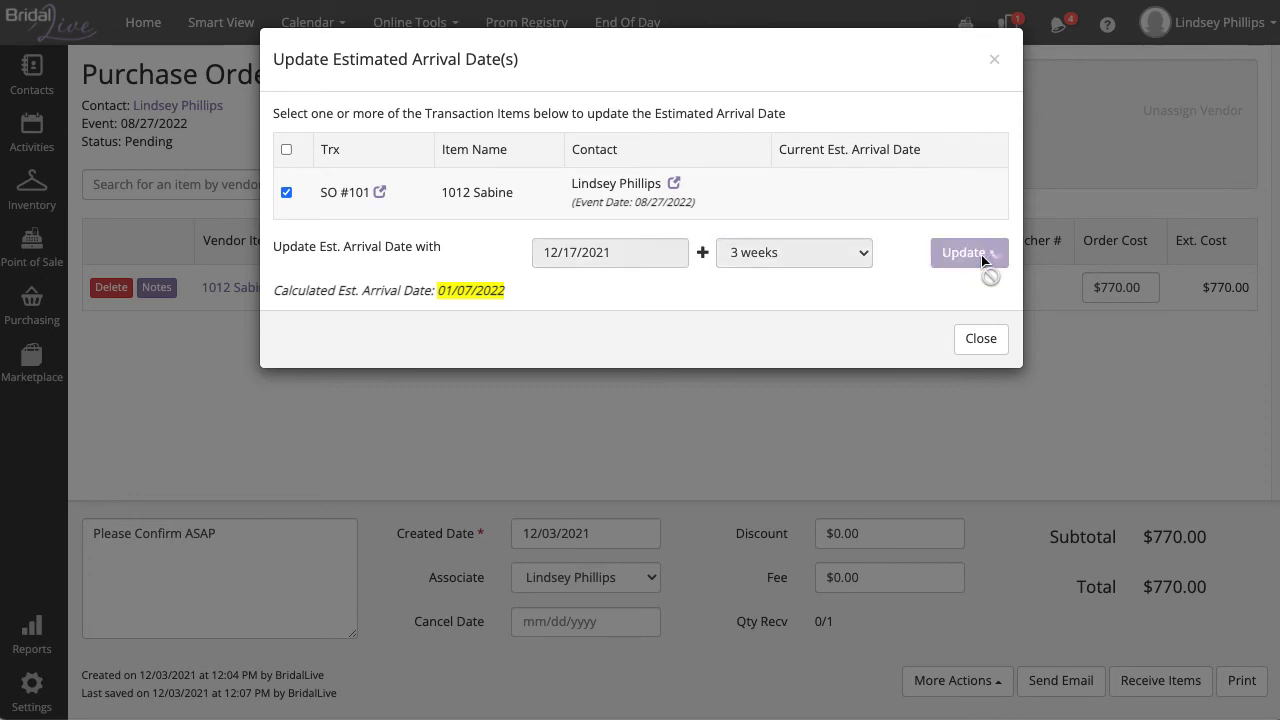
left_click(981, 339)
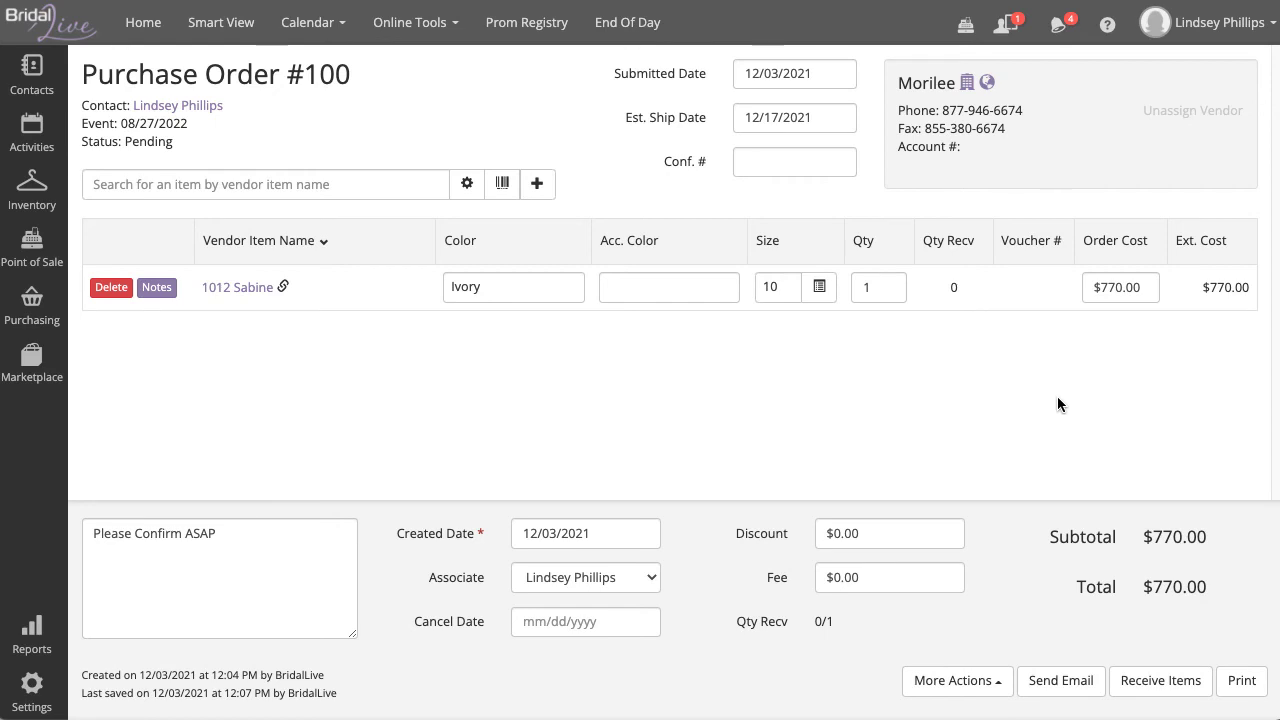
left_click(1068, 682)
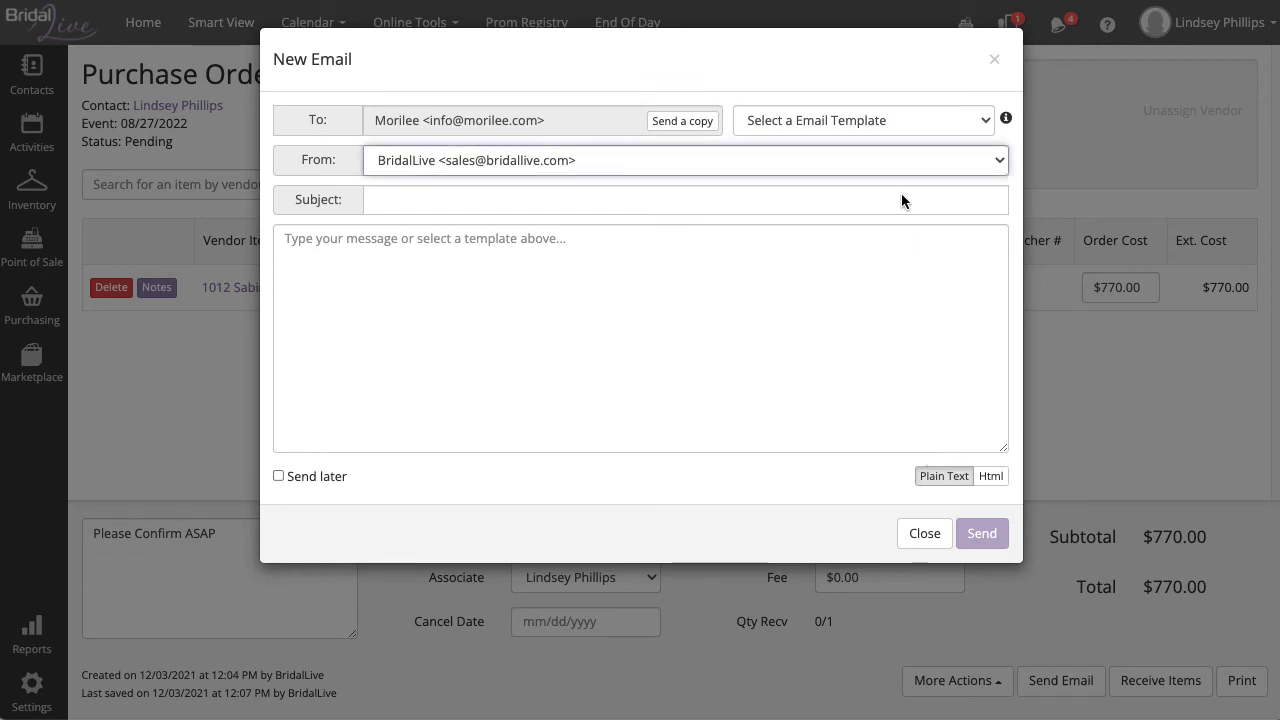
left_click(877, 120)
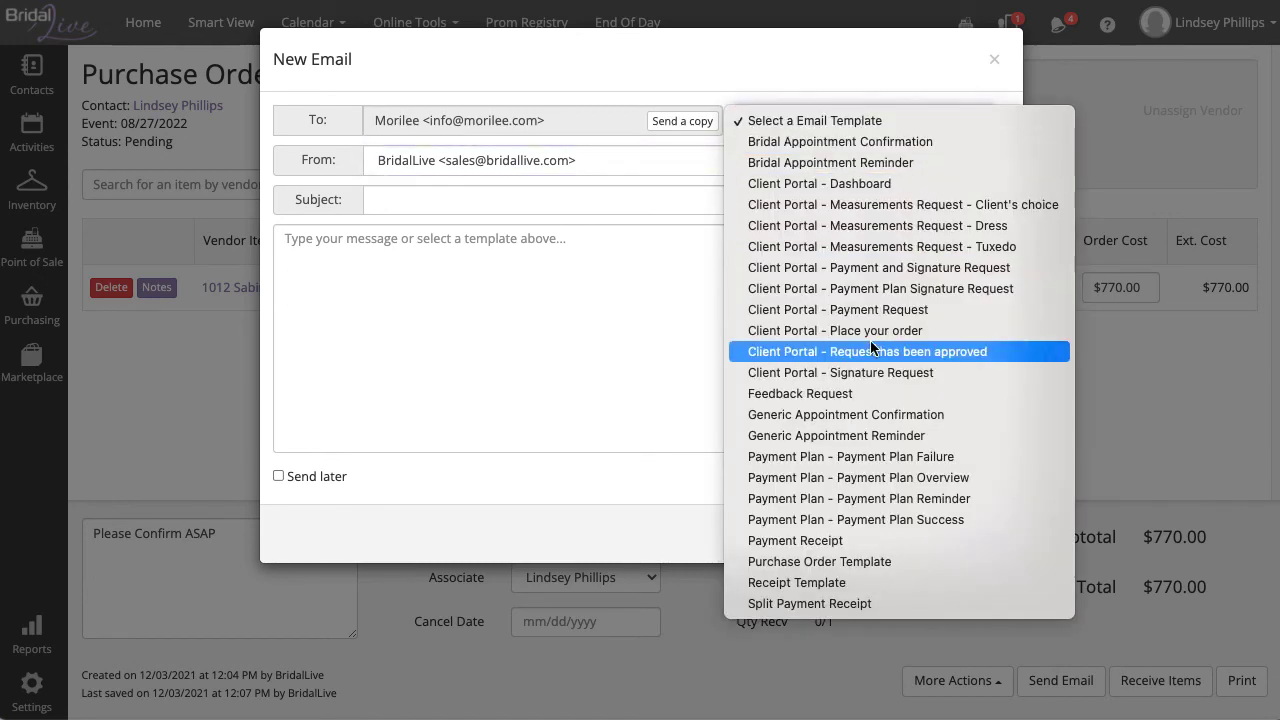
left_click(921, 563)
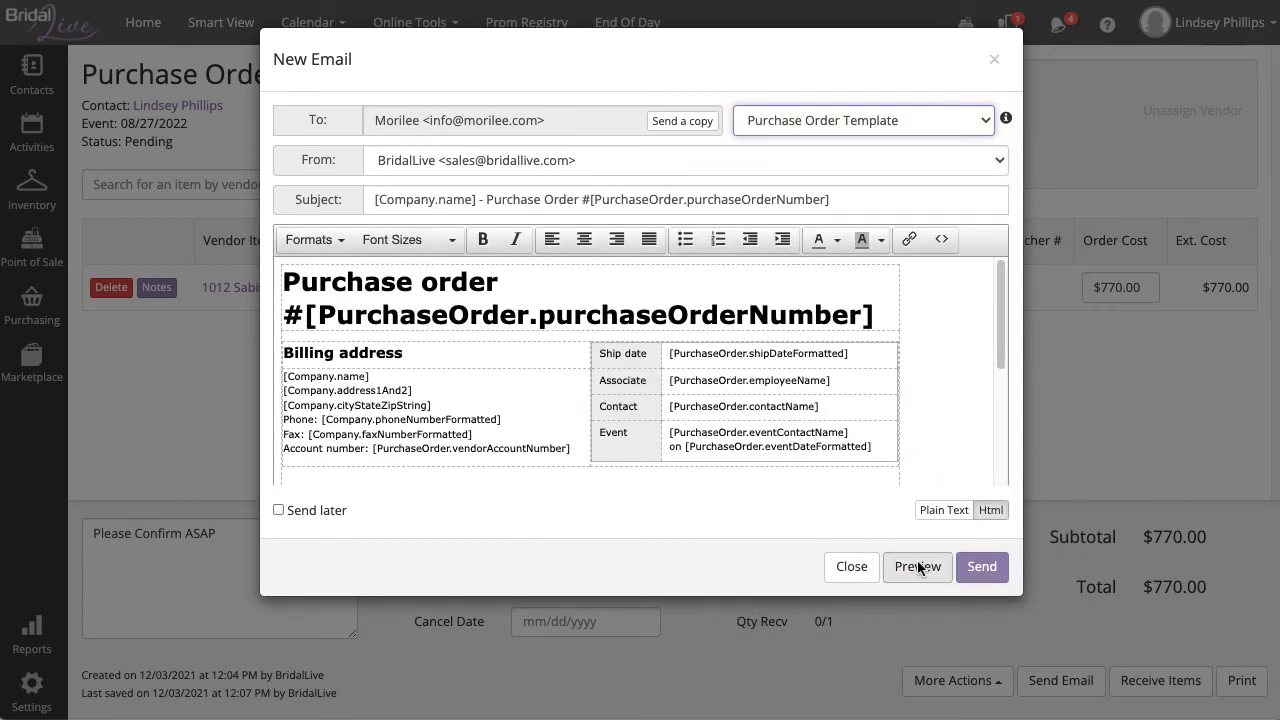
scroll(842, 416, "down", 2)
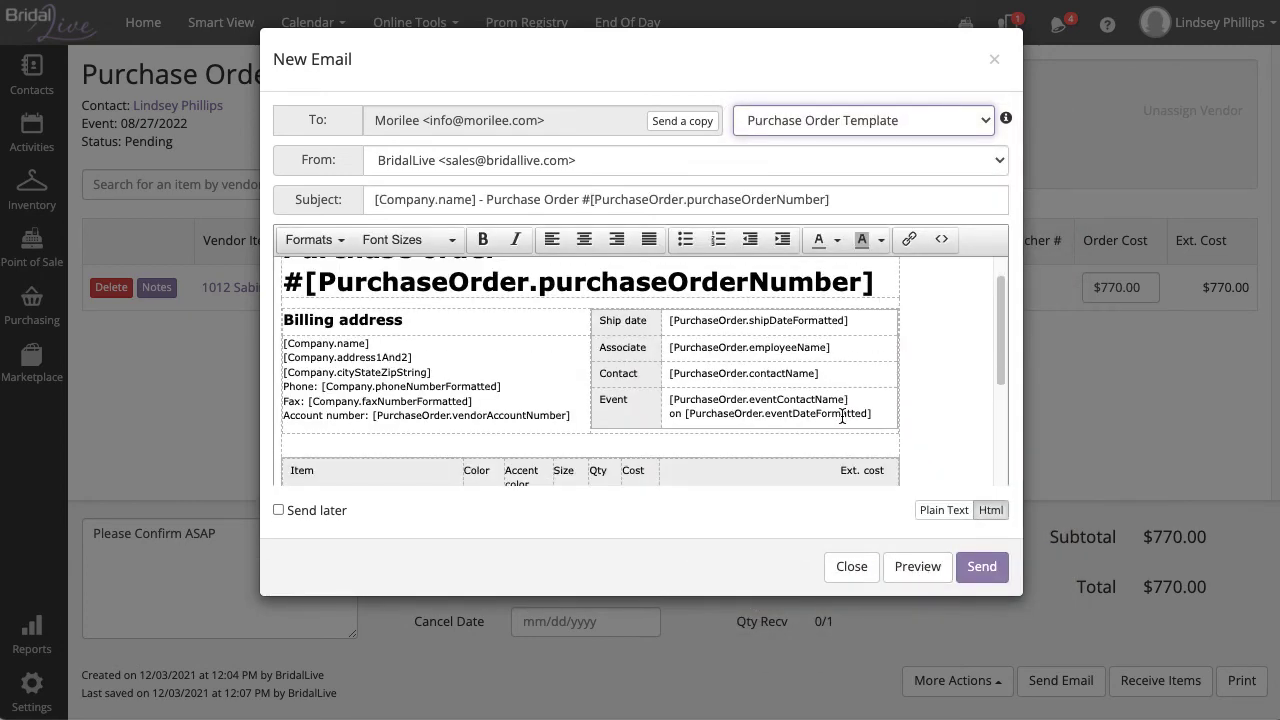
scroll(842, 416, "down", 5)
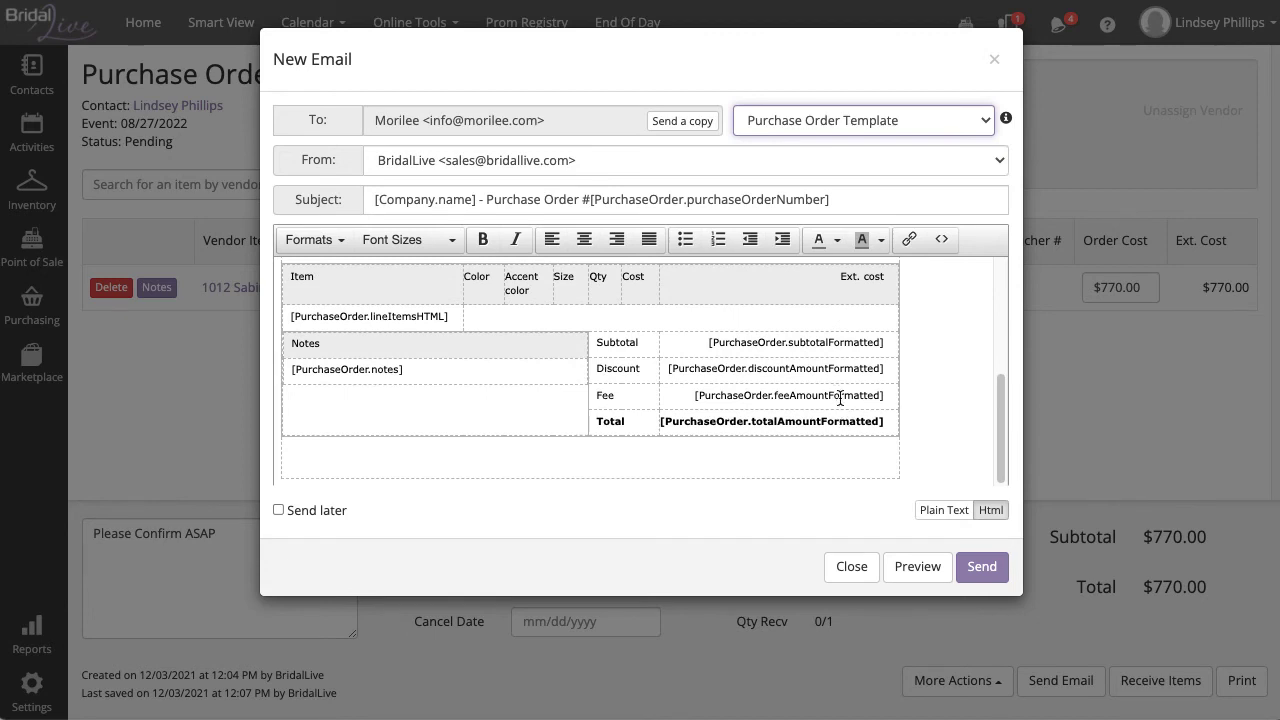
left_click(914, 566)
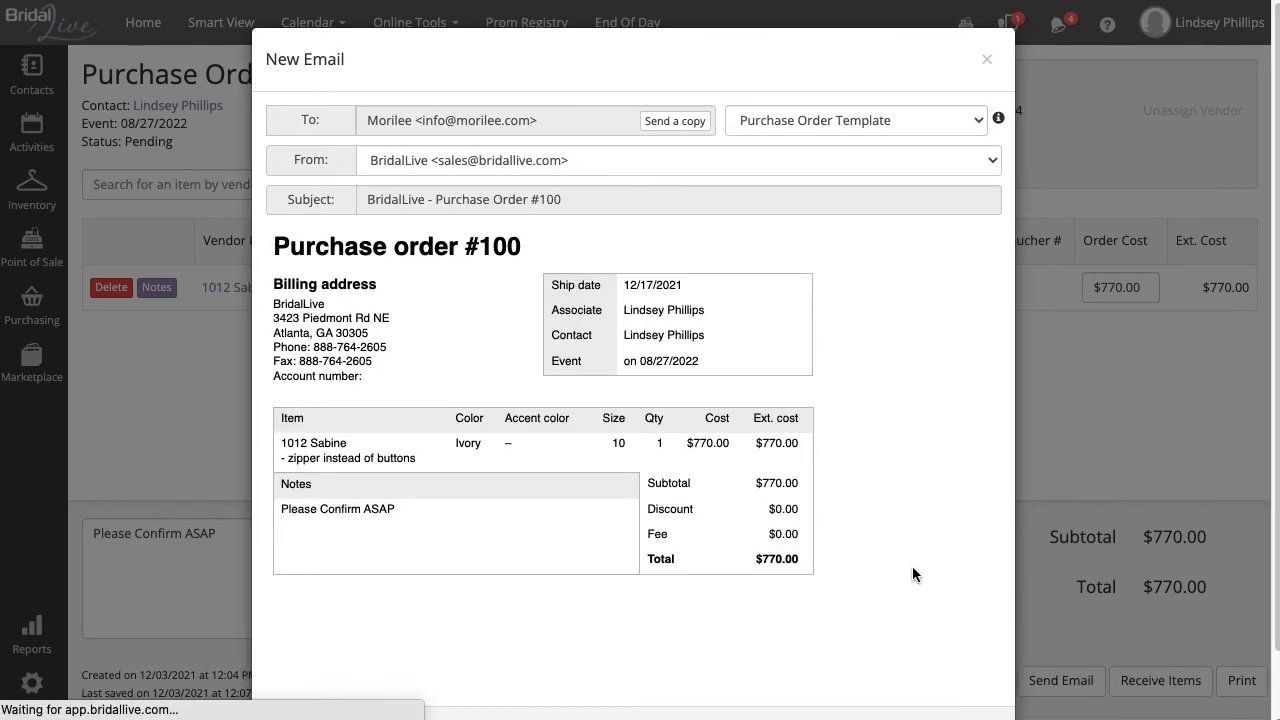
left_click_drag(428, 459, 280, 461)
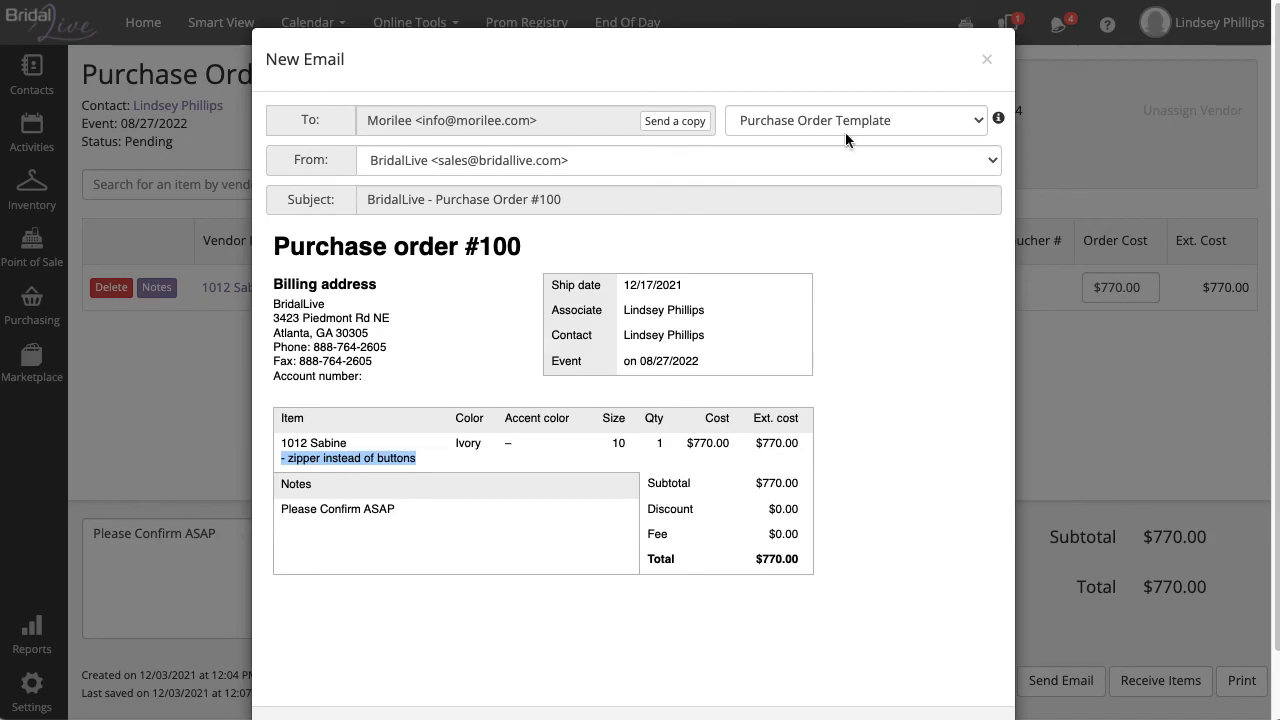
left_click(986, 59)
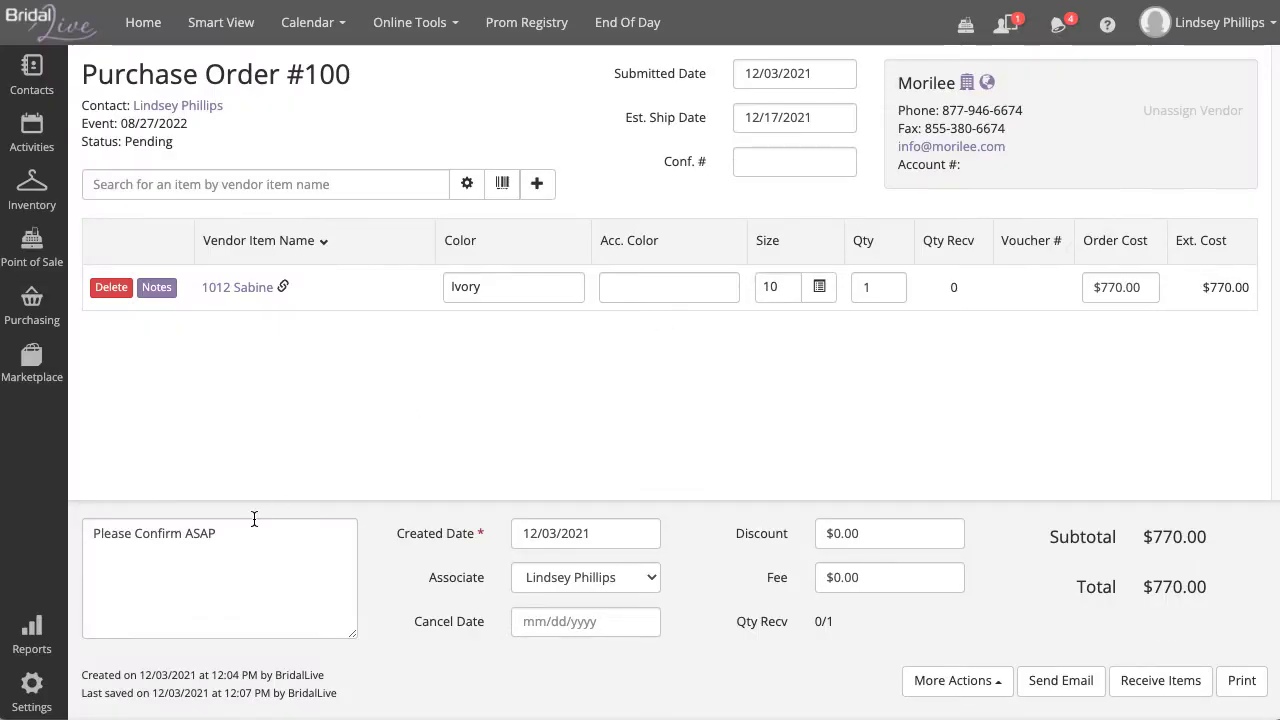
Step: Enter and commit confirmation number 12345 on Purchase Order #100, which stays Pending
left_click_drag(225, 531, 83, 529)
left_click(342, 471)
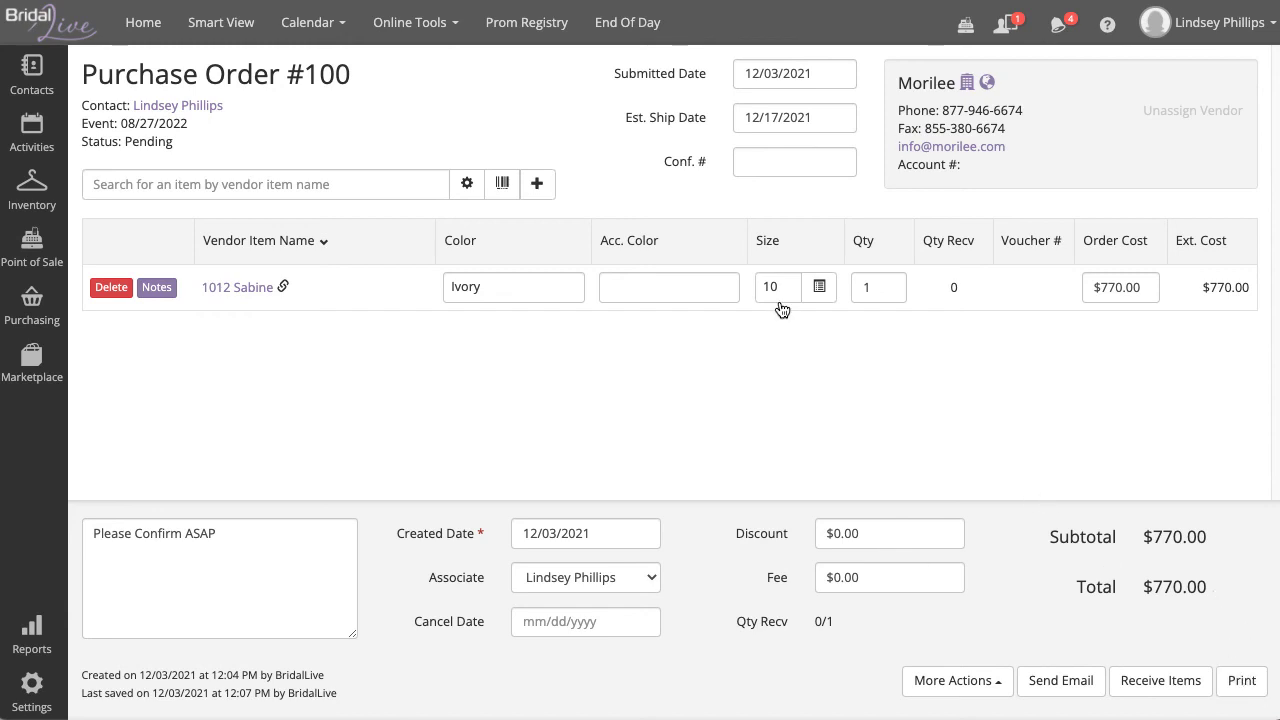
left_click(783, 158)
type("12345")
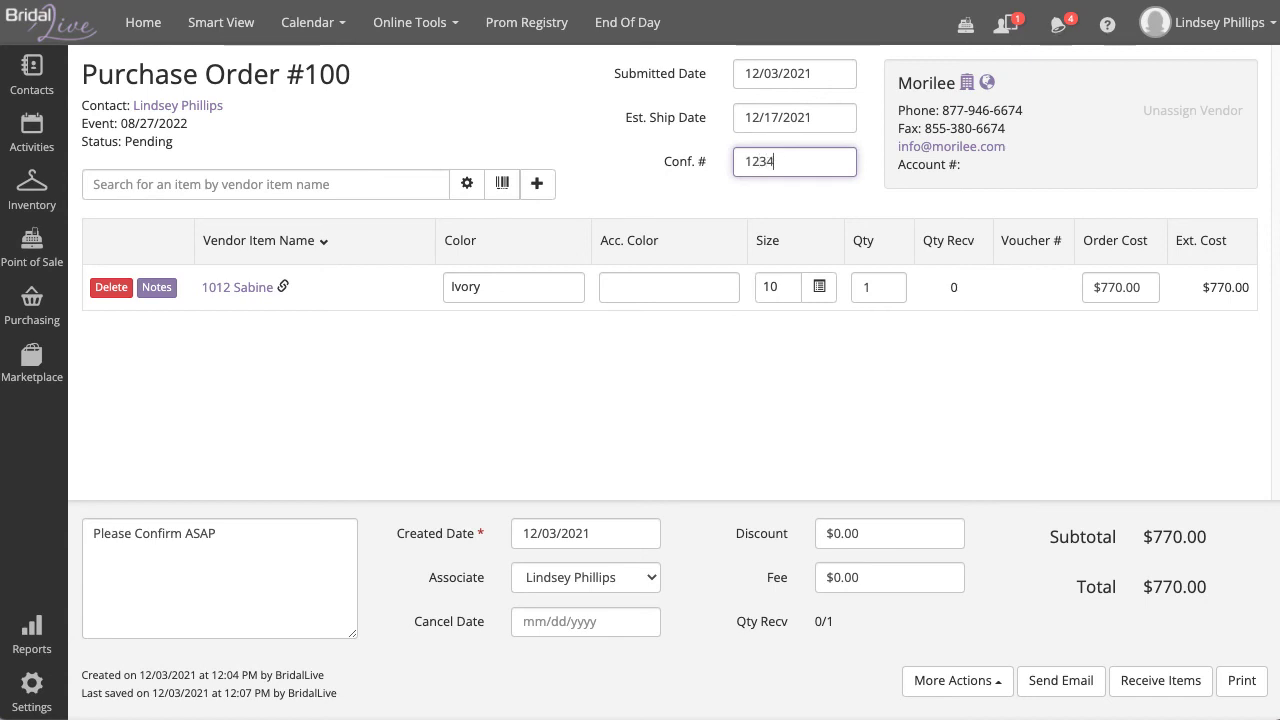
left_click(820, 210)
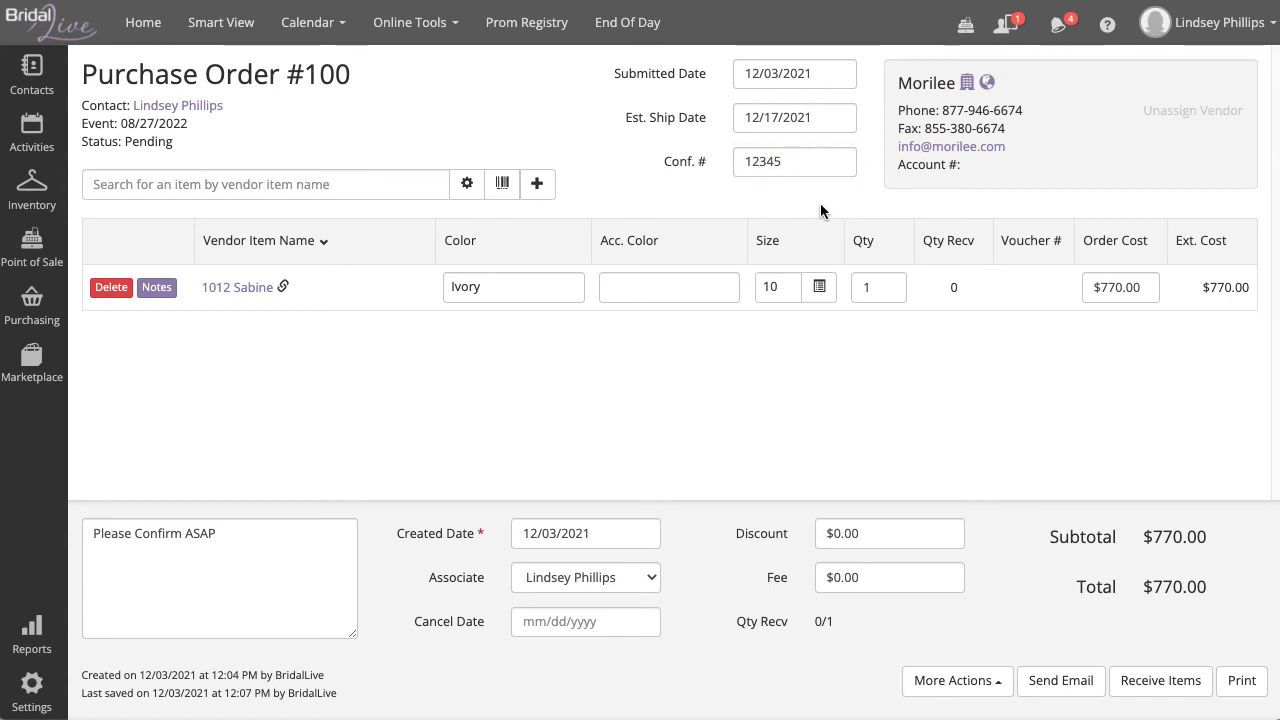
left_click_drag(178, 145, 80, 141)
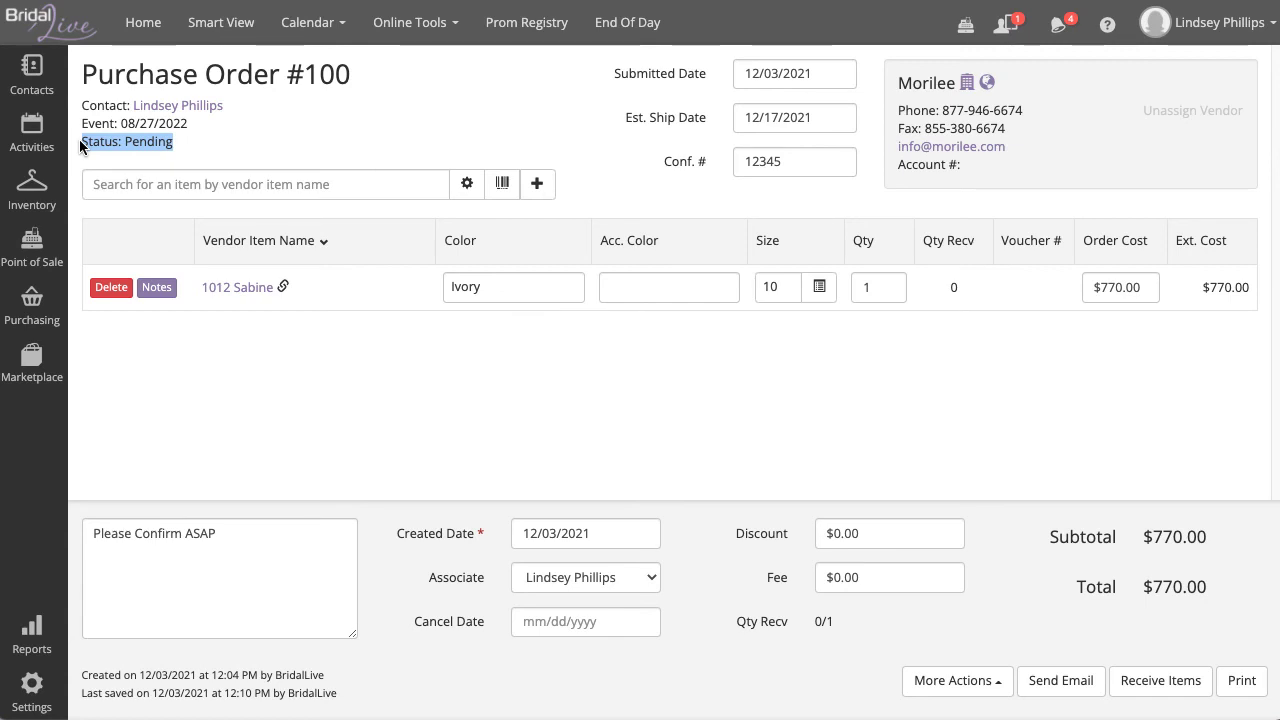
left_click(226, 30)
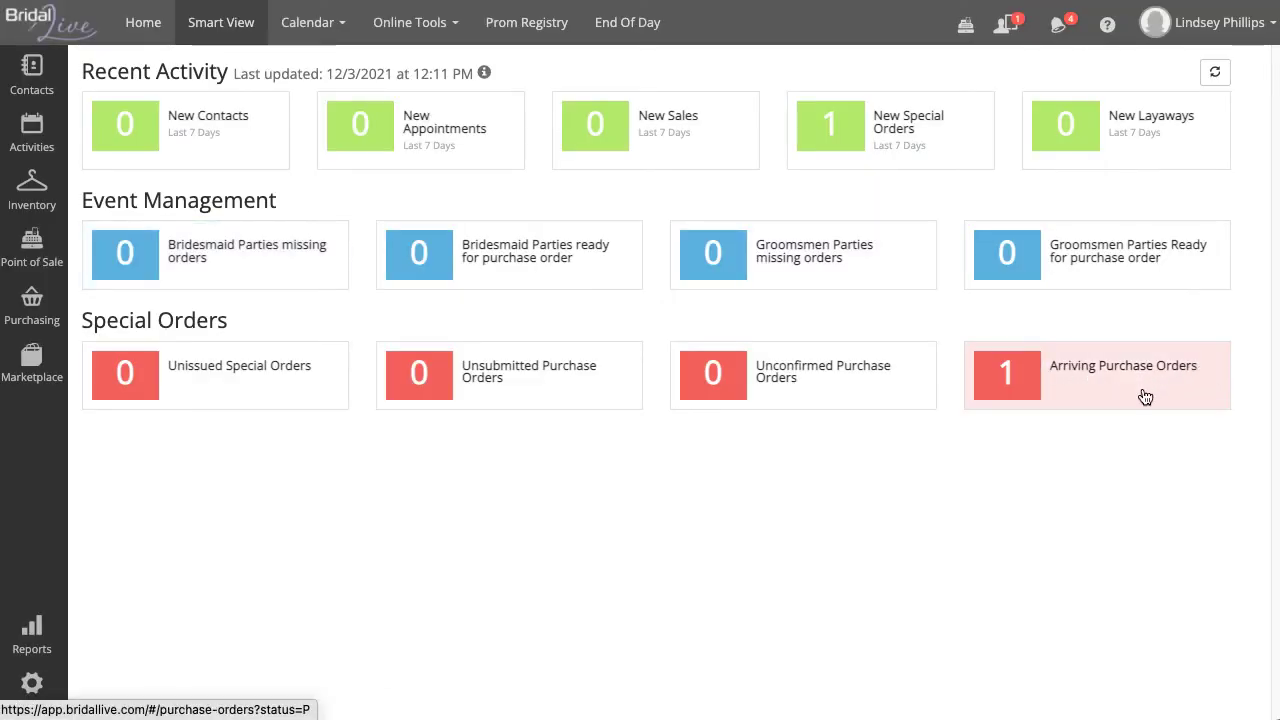
left_click(1210, 390)
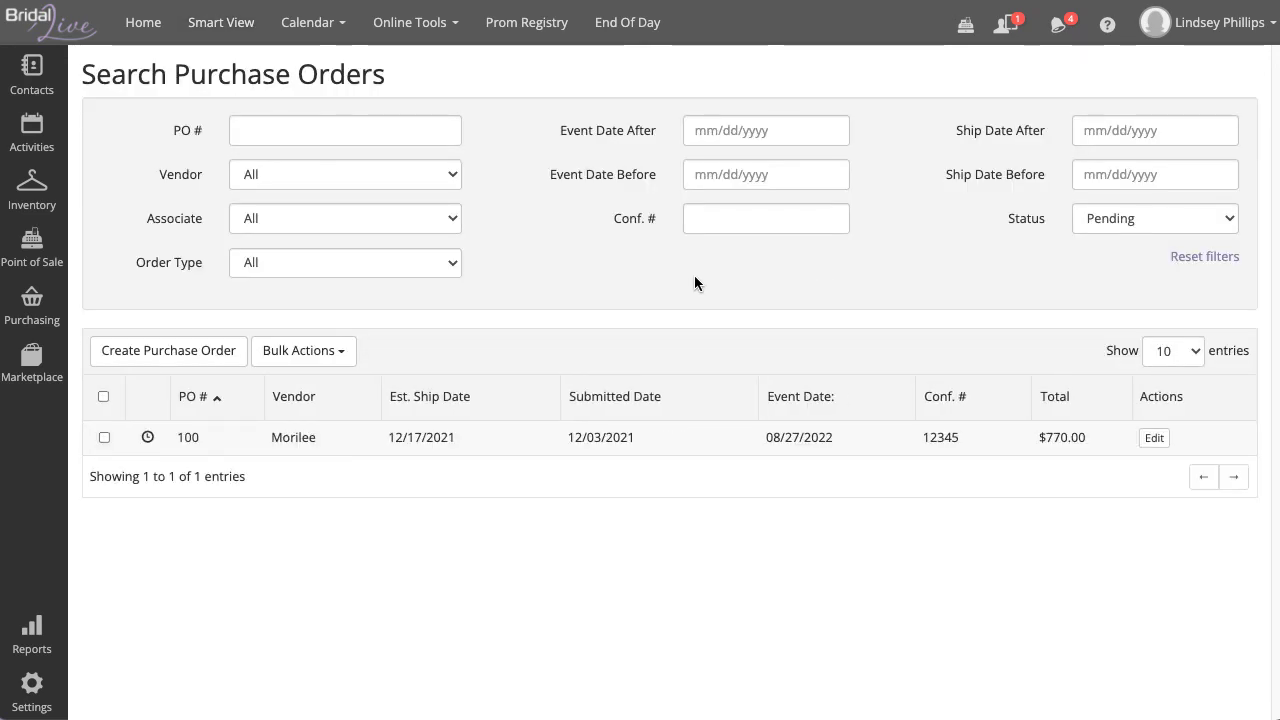
left_click(731, 220)
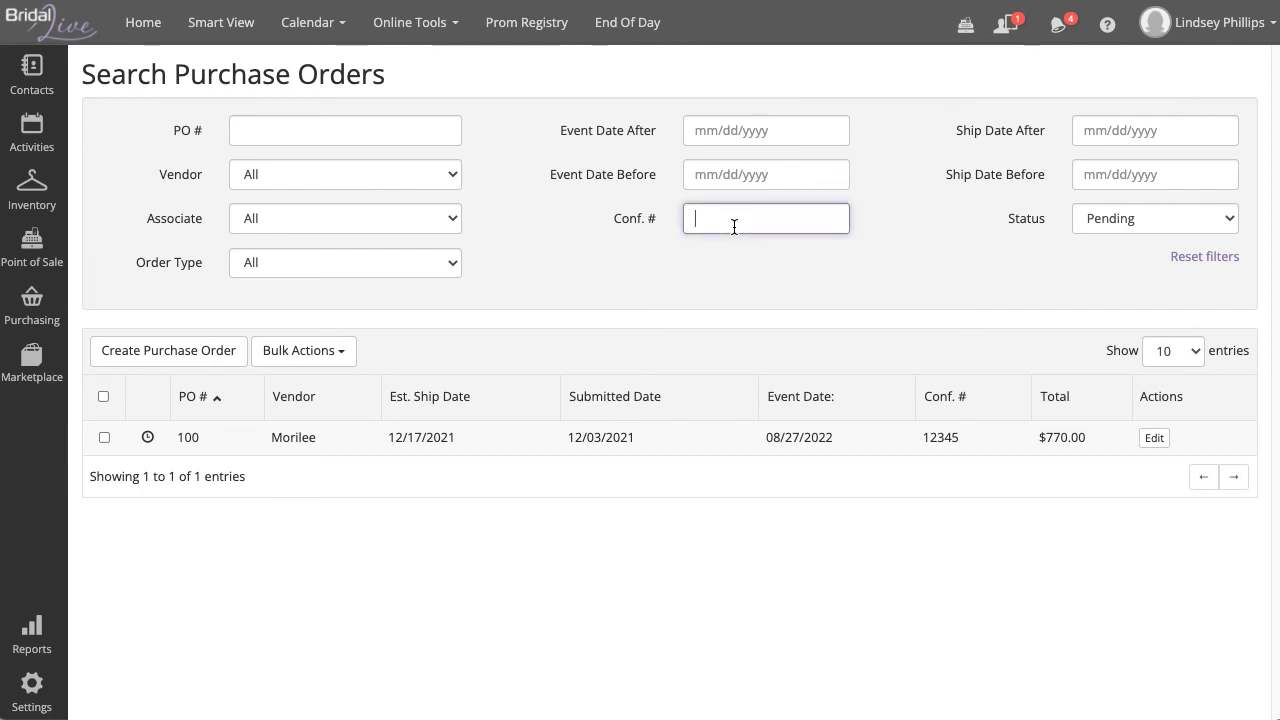
left_click(302, 177)
left_click(577, 199)
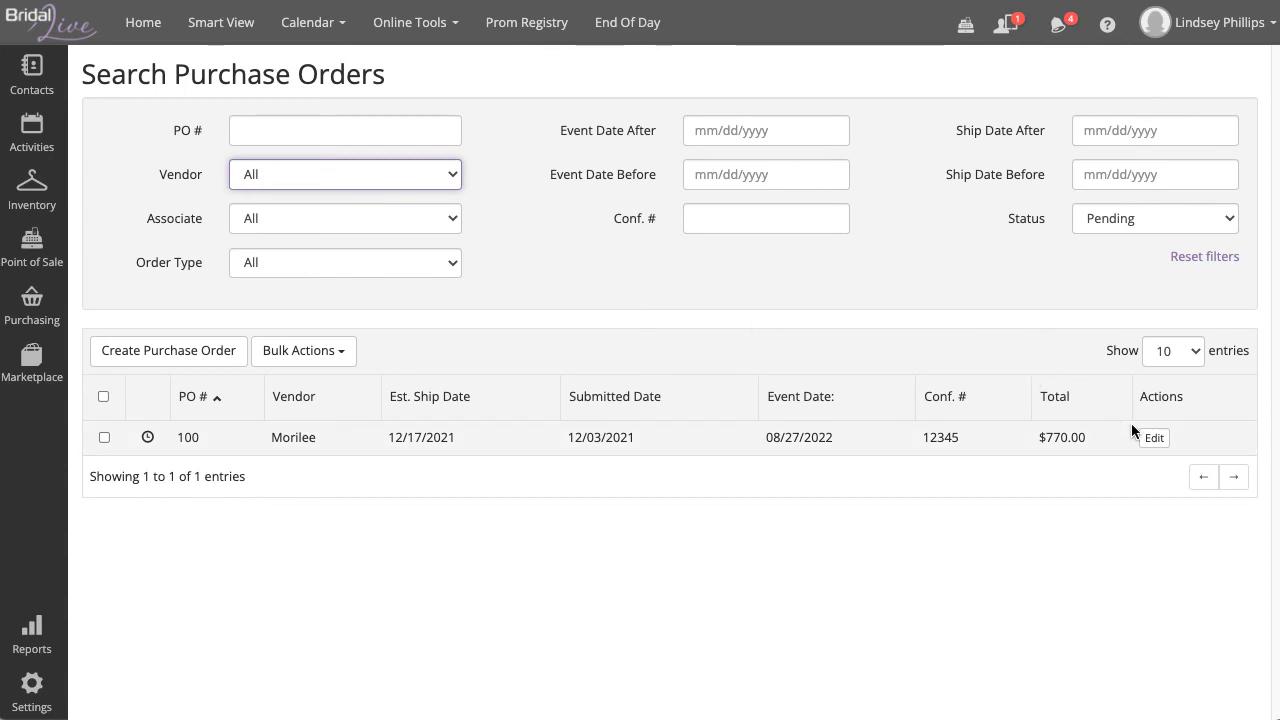
left_click(1159, 439)
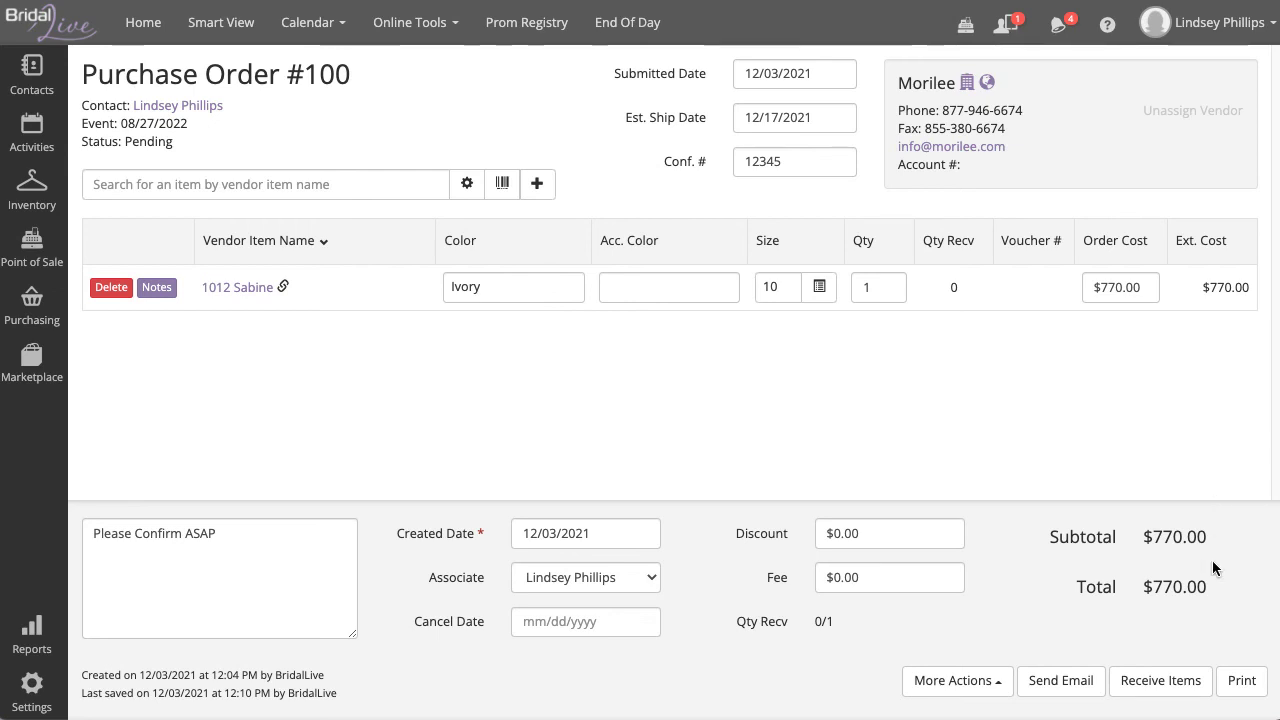
Step: Receive PO #100 with invoice 12345 dated 12/31/2021, then request voucher completion
left_click(1200, 690)
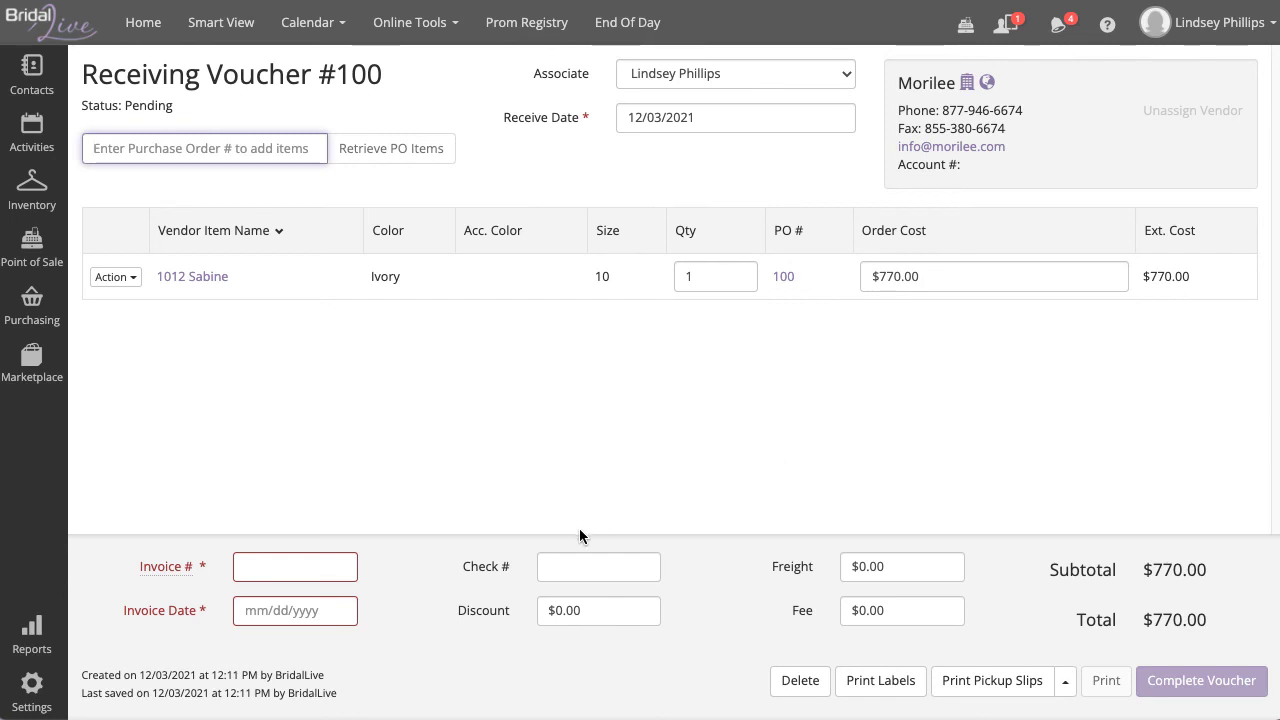
left_click(254, 566)
type("12345")
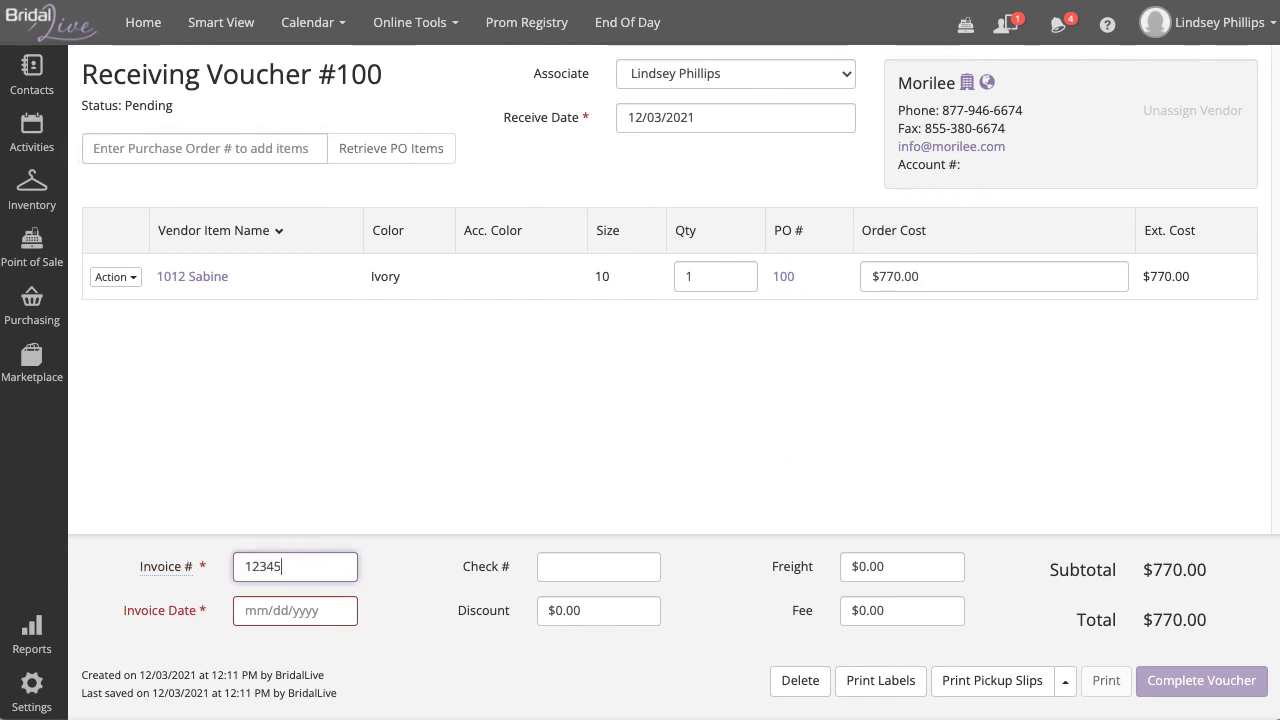
left_click(240, 609)
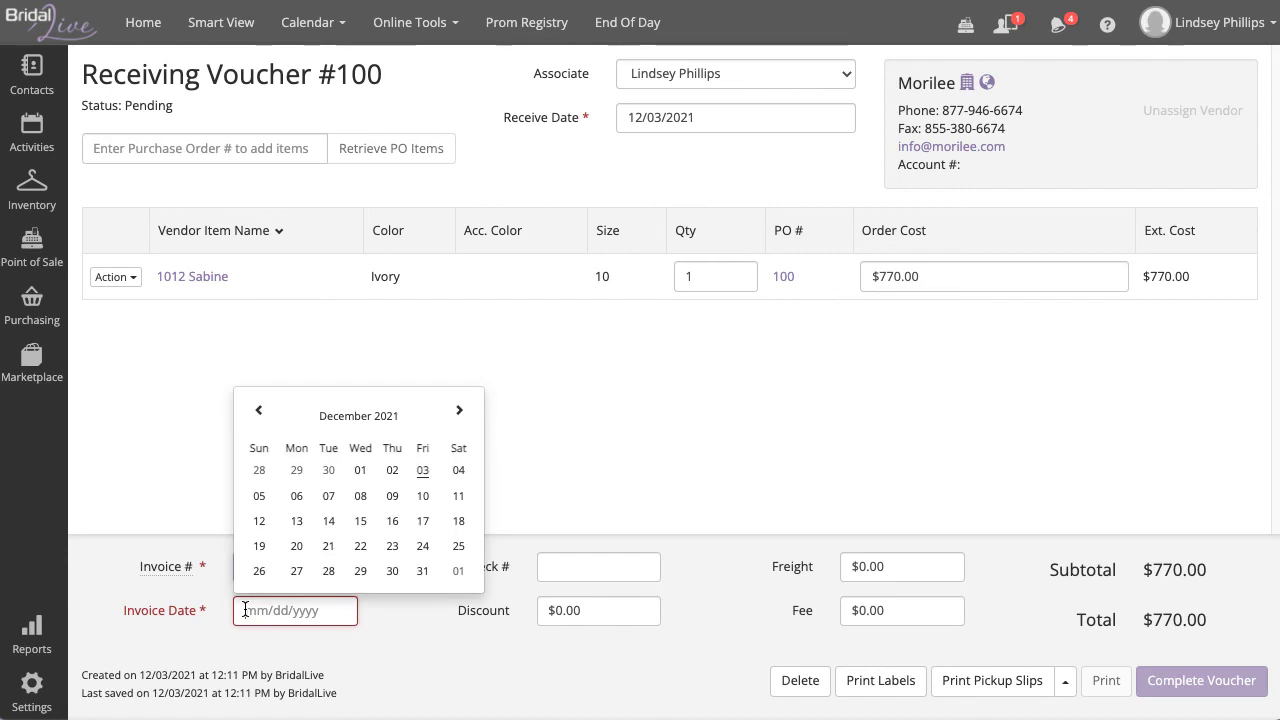
left_click(421, 571)
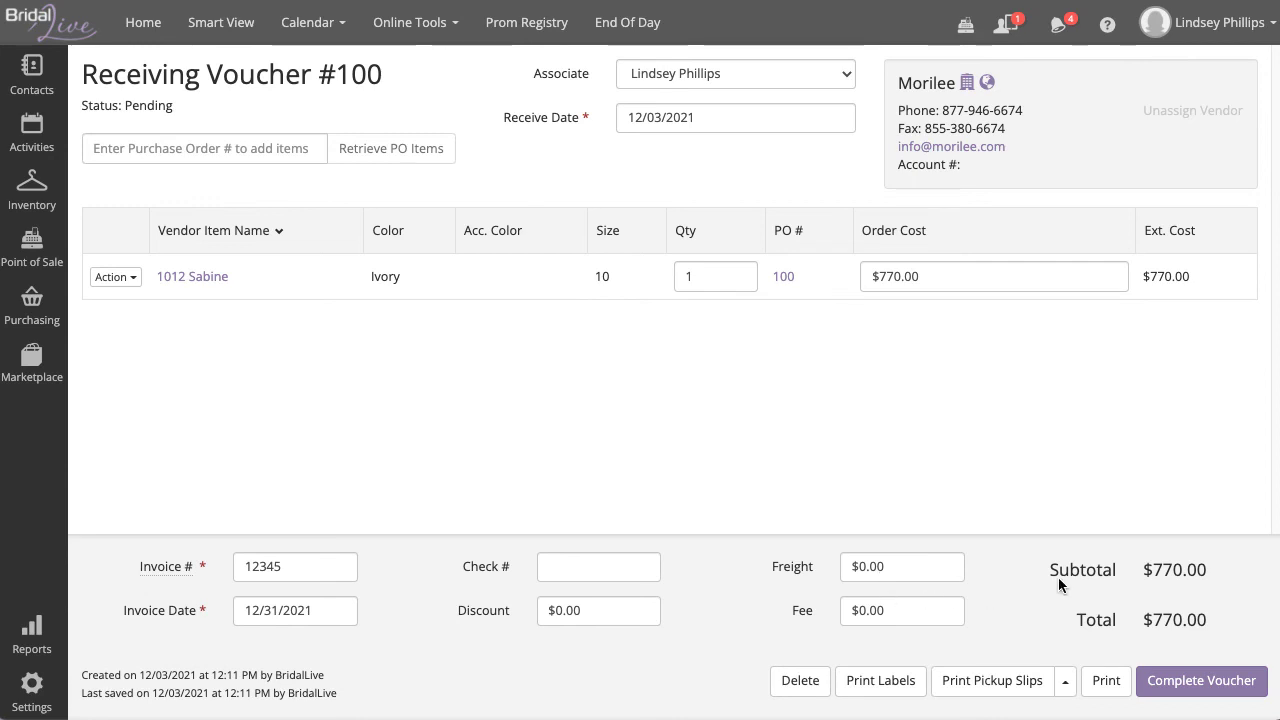
left_click(1217, 675)
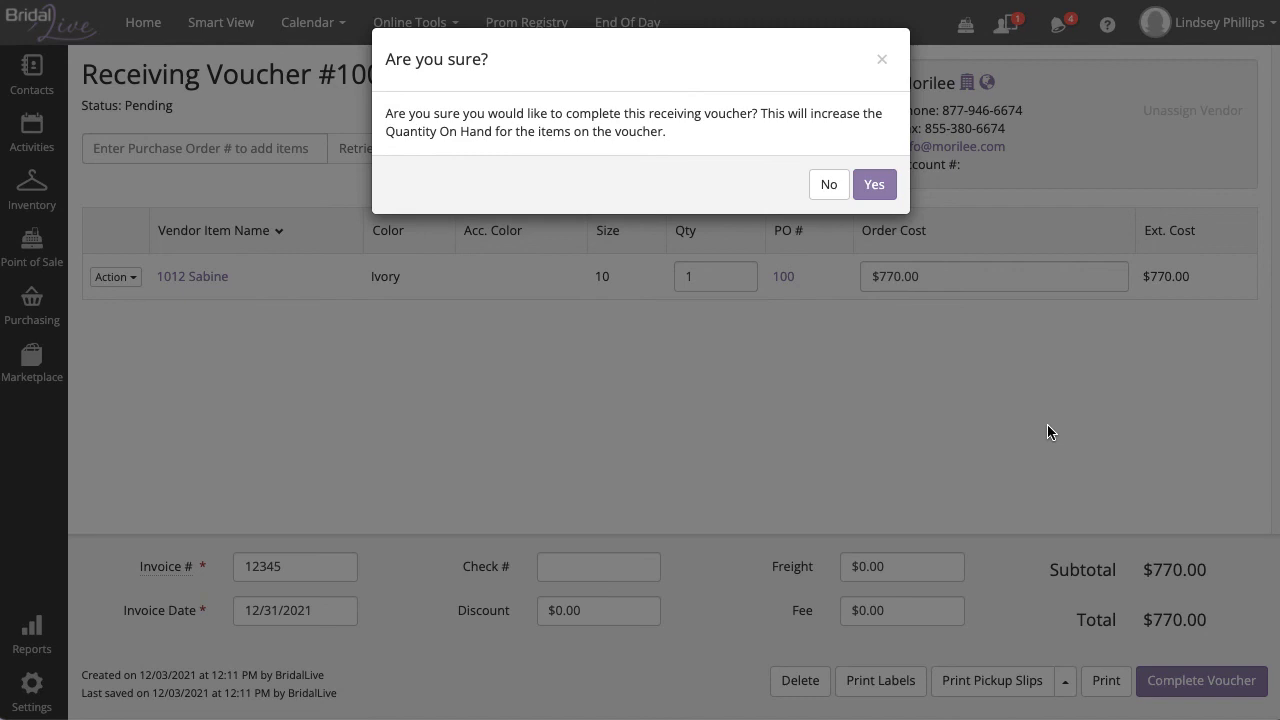
Step: Confirm completing Receiving Voucher #100, then preview the pickup slip and cancel without printing
left_click(874, 184)
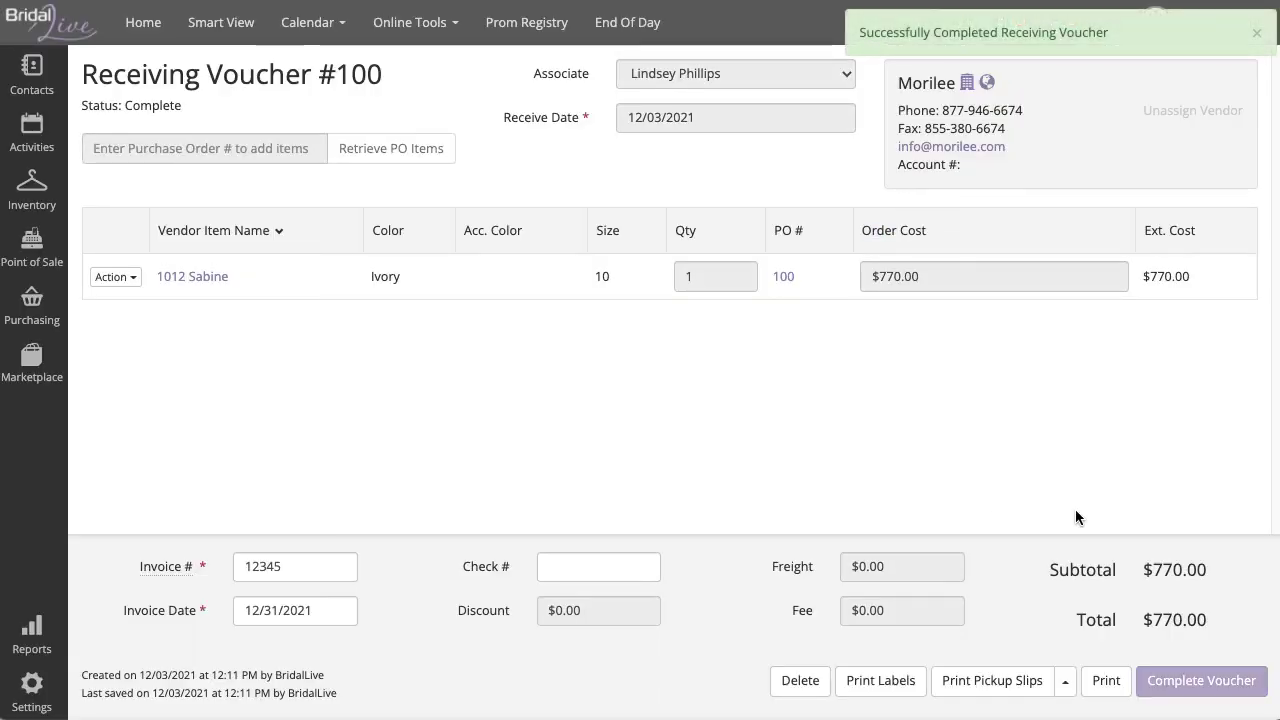
left_click(1045, 692)
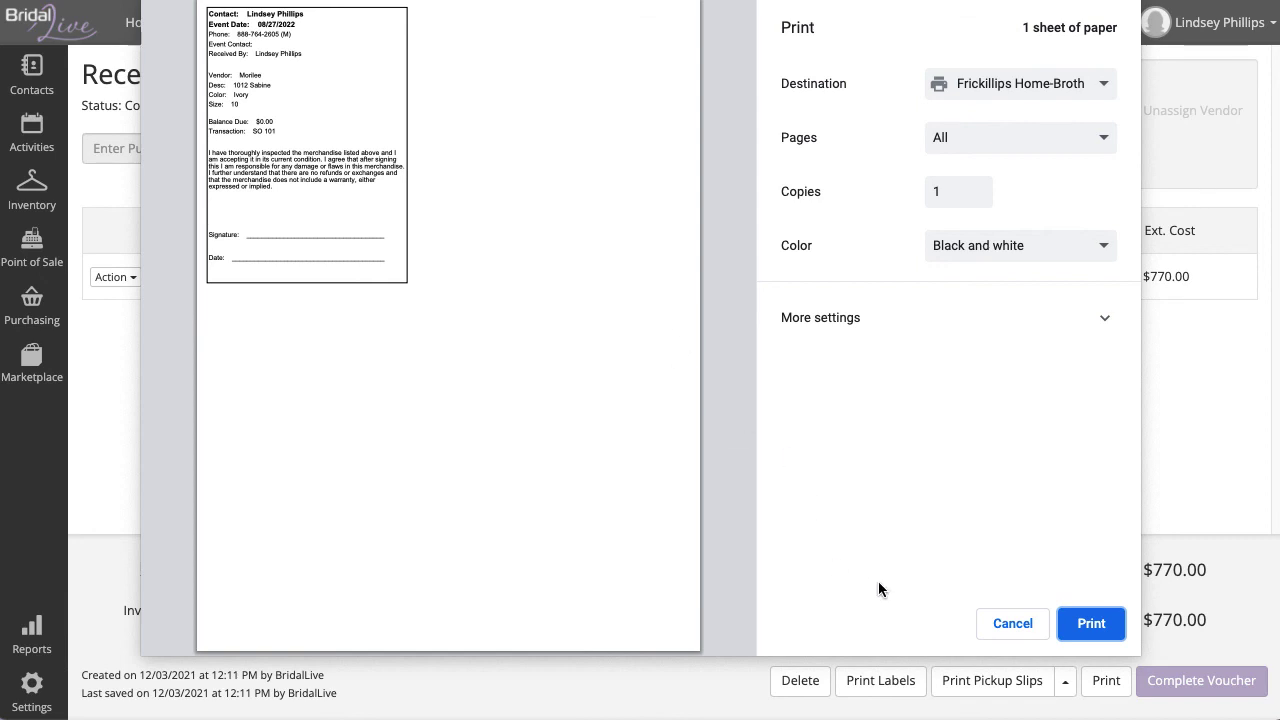
left_click(991, 629)
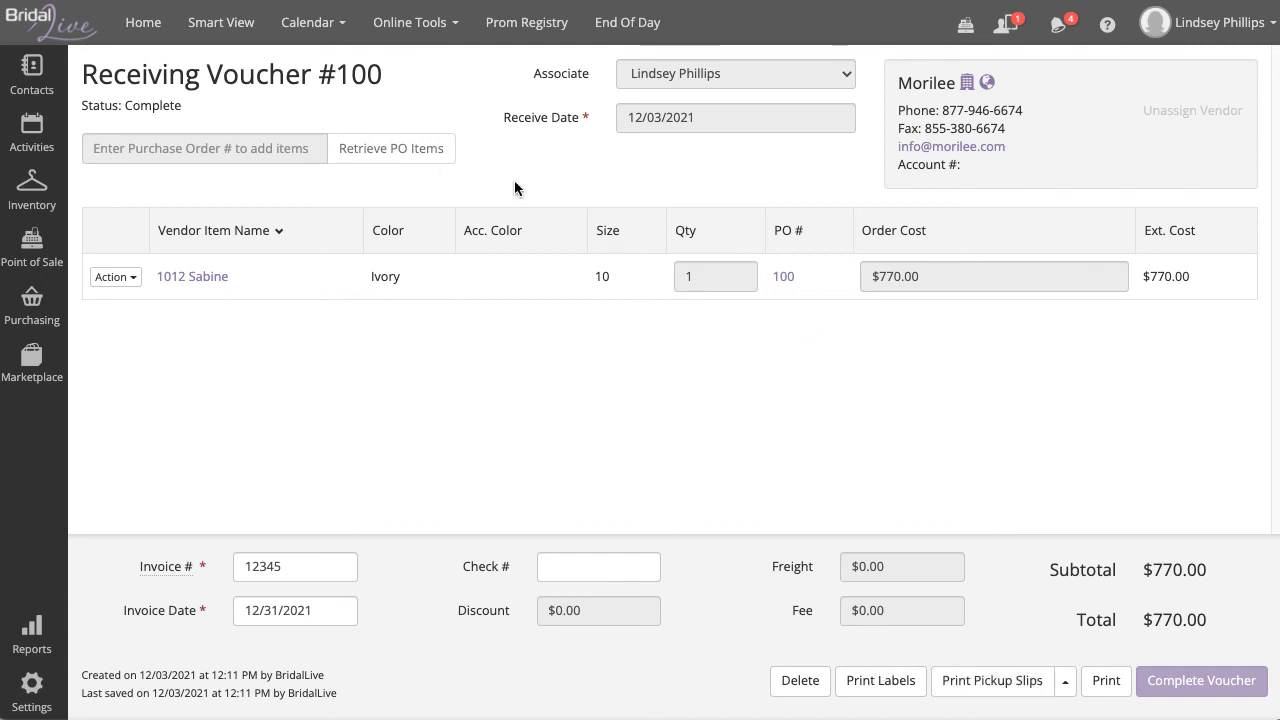
Step: Find the customer's transactions in Search Transactions by contact name and open SO #101 for editing
mouse_move(24, 246)
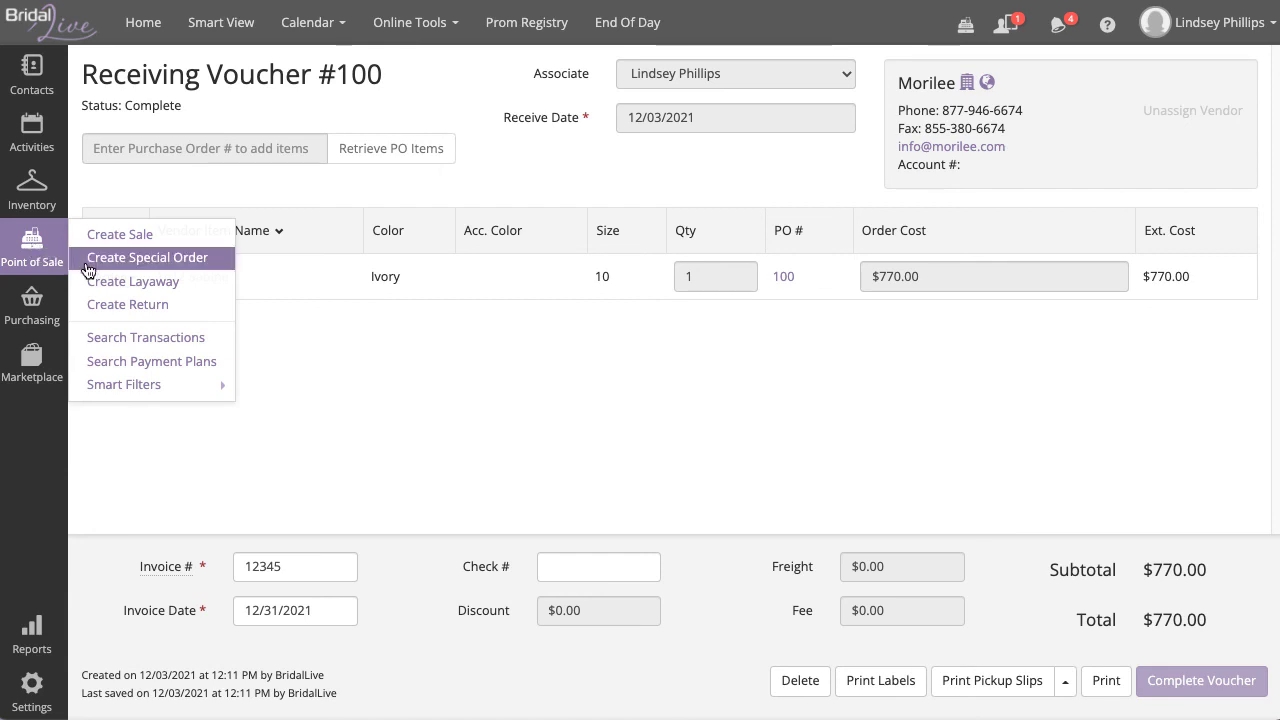
left_click(145, 340)
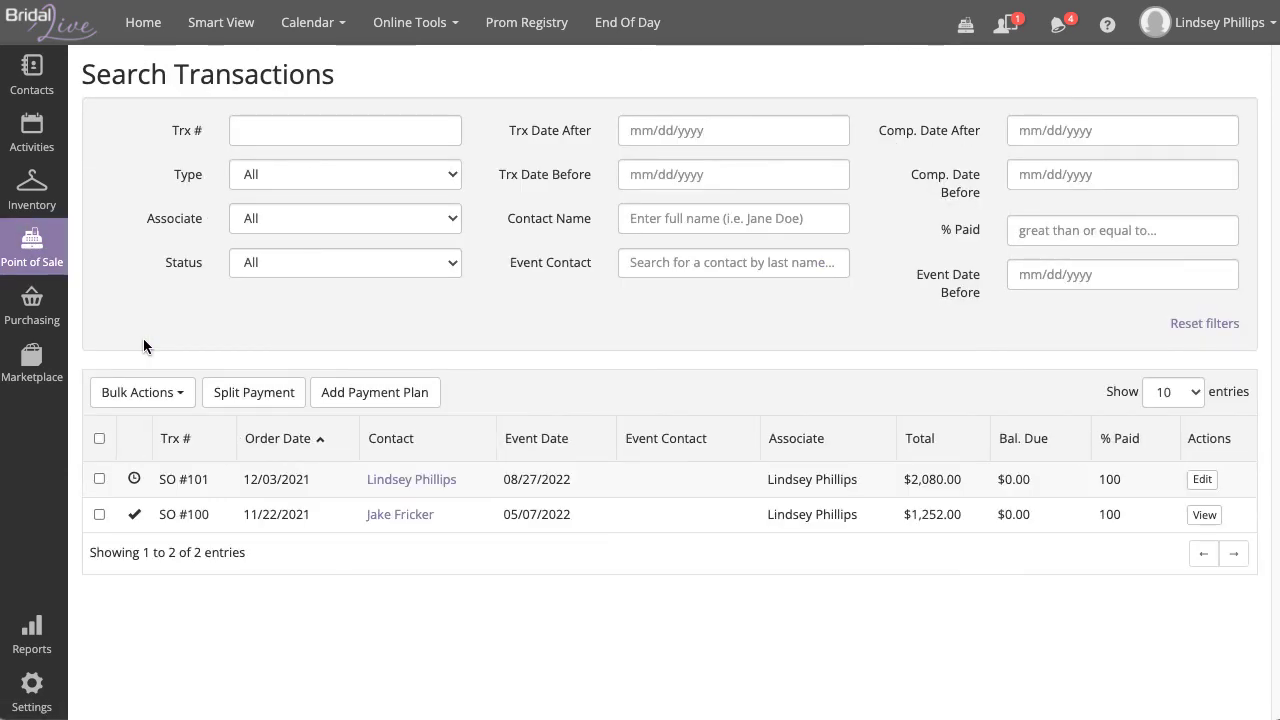
left_click(634, 222)
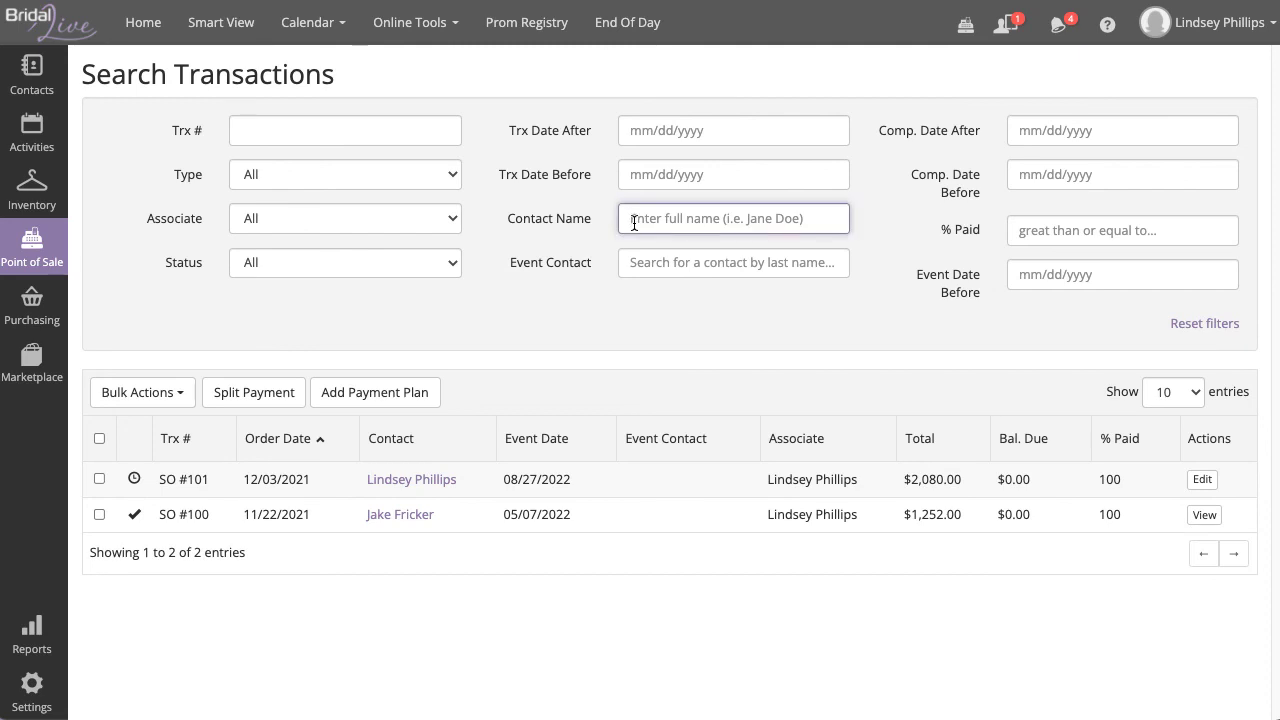
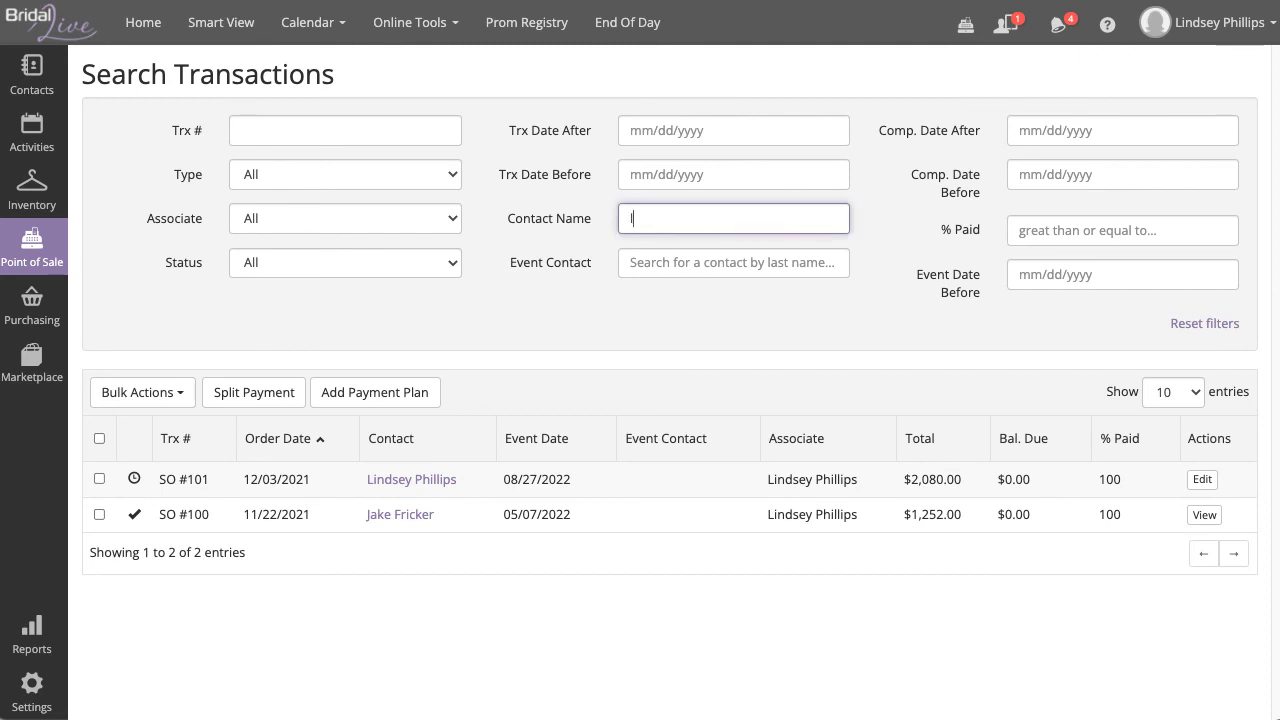
left_click(1202, 479)
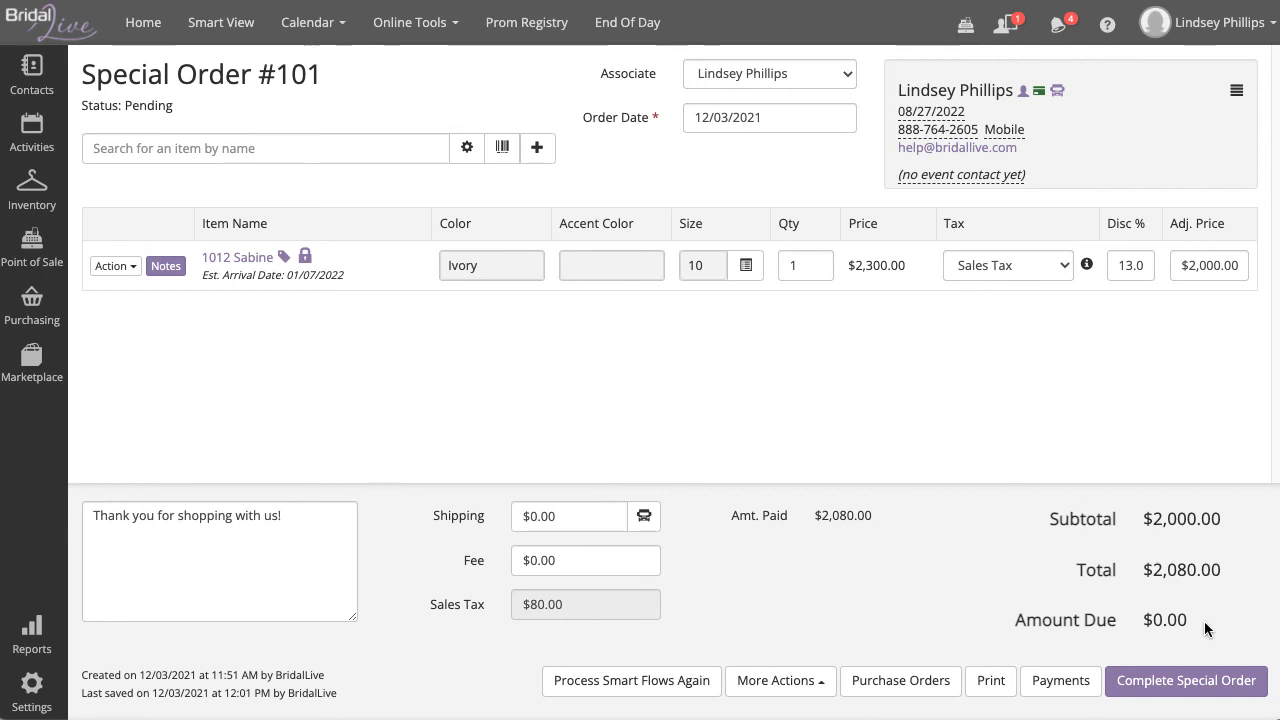
left_click_drag(1204, 621, 1134, 625)
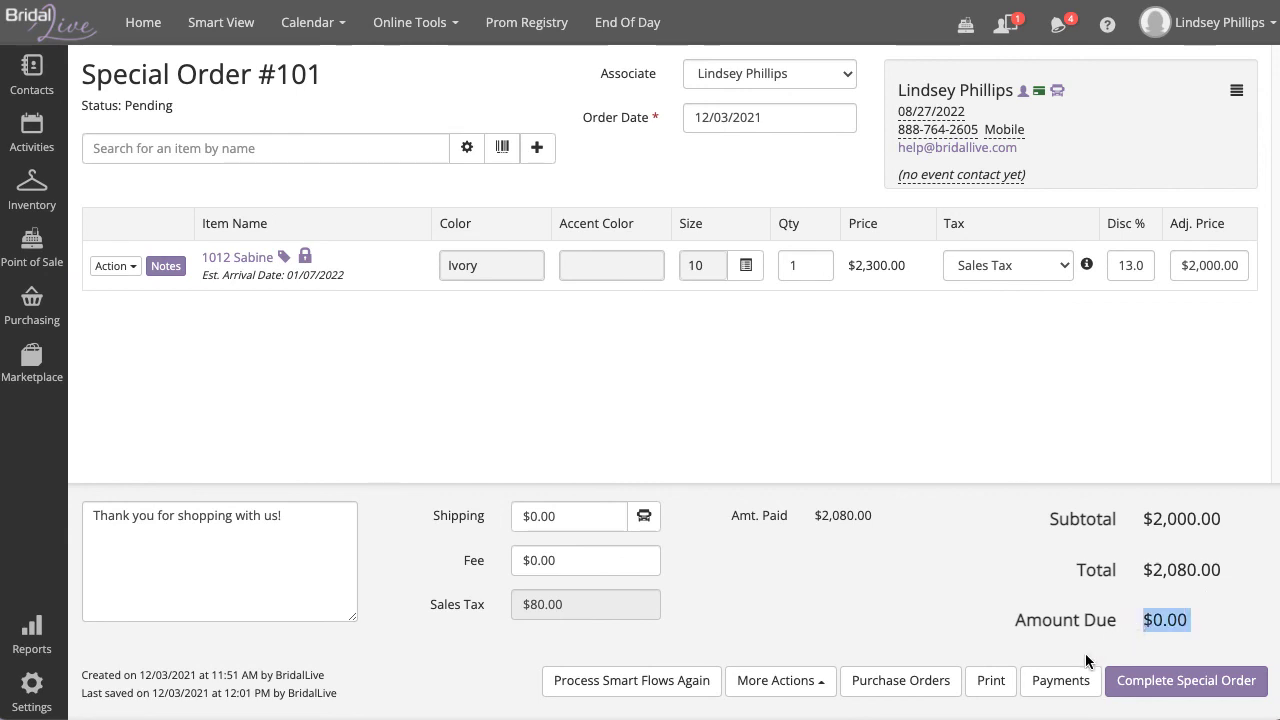
left_click(810, 681)
left_click(825, 628)
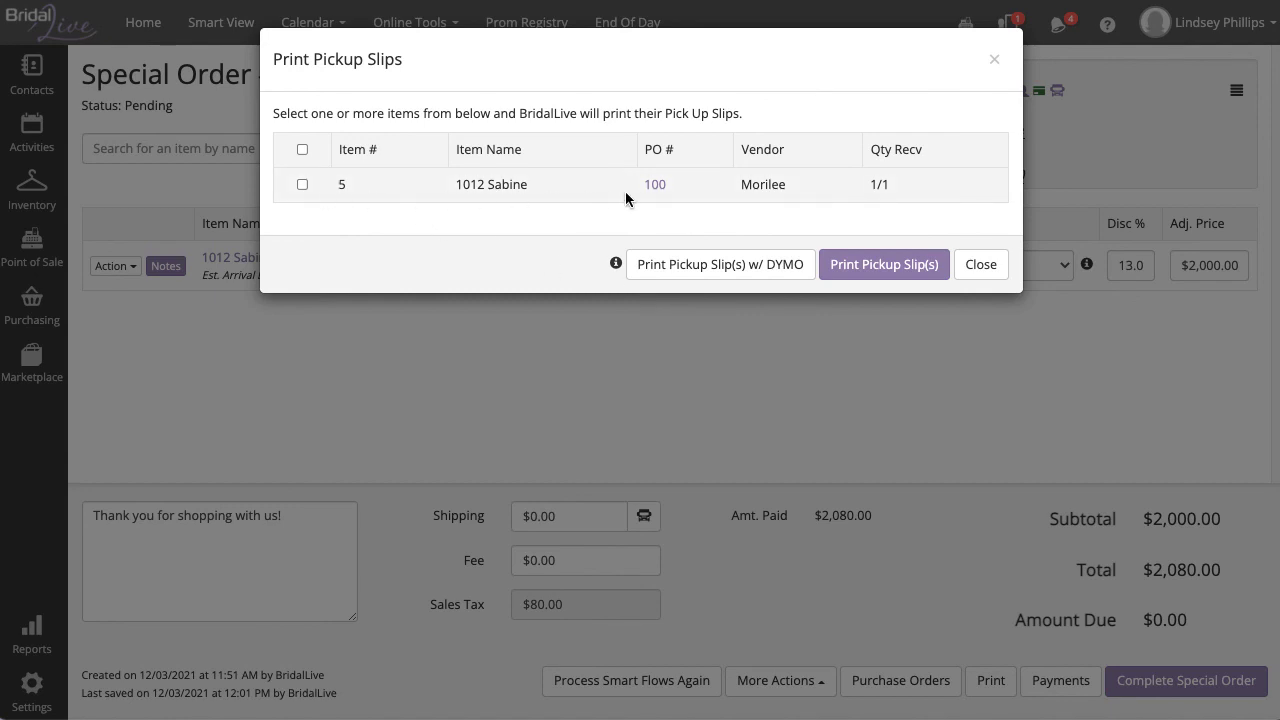
left_click(1008, 266)
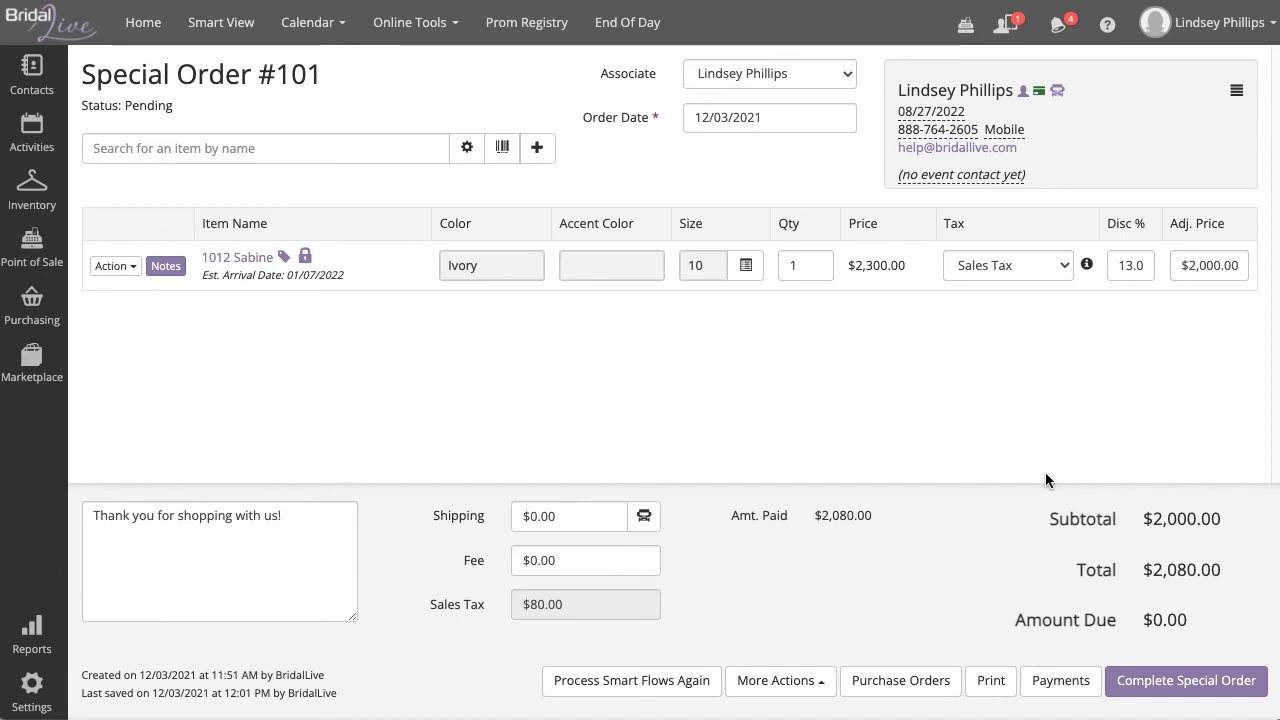
Step: Confirm completion of Special Order #101, then point out its $80.00 sales tax
left_click(1187, 681)
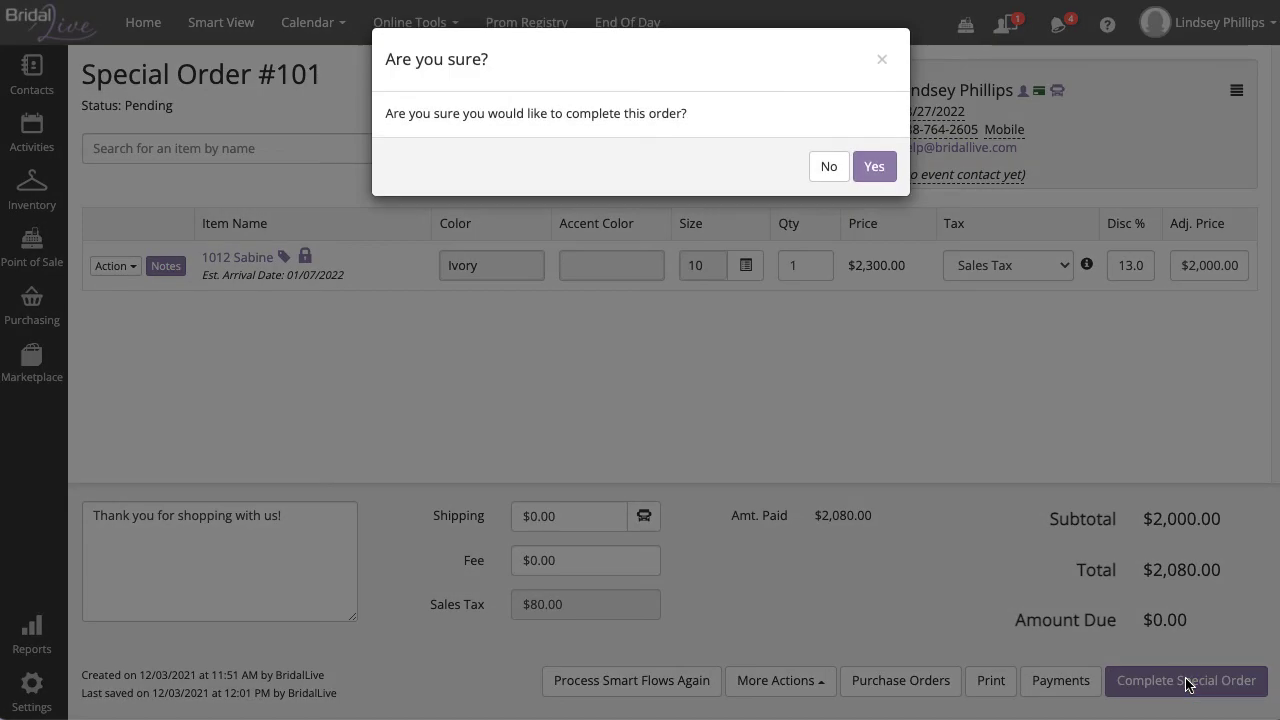
left_click(872, 160)
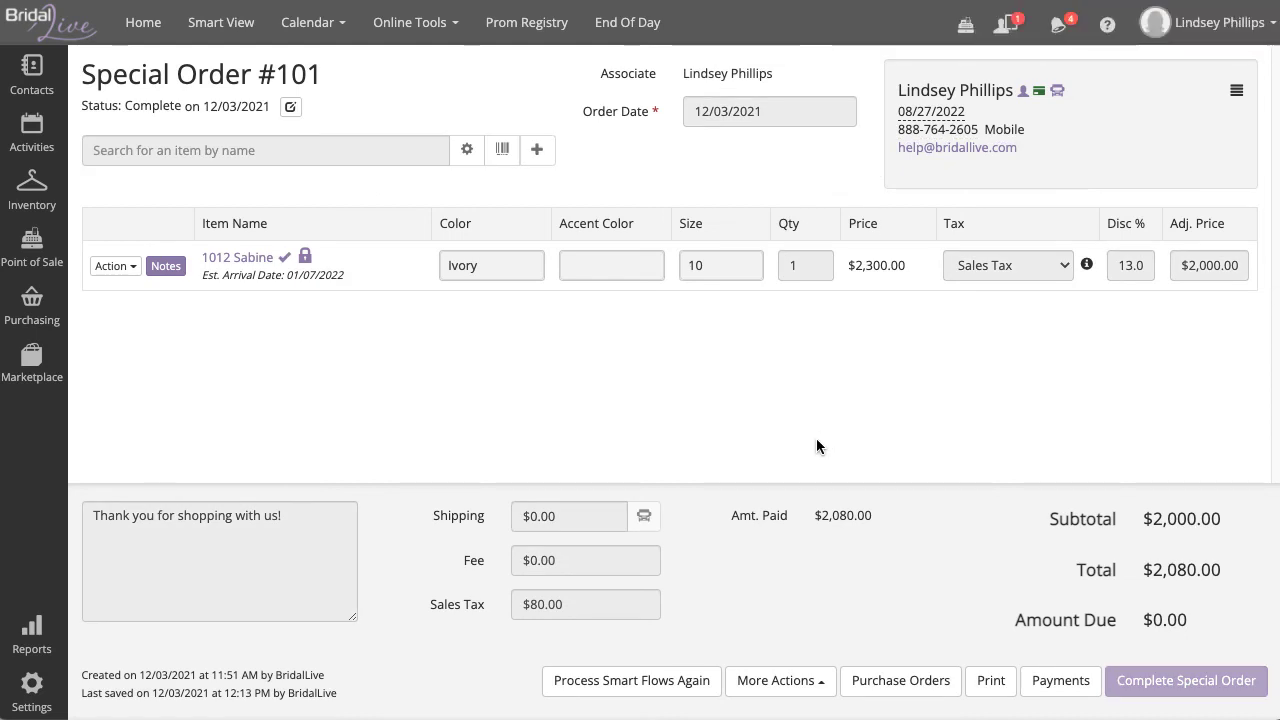
left_click_drag(587, 606, 523, 606)
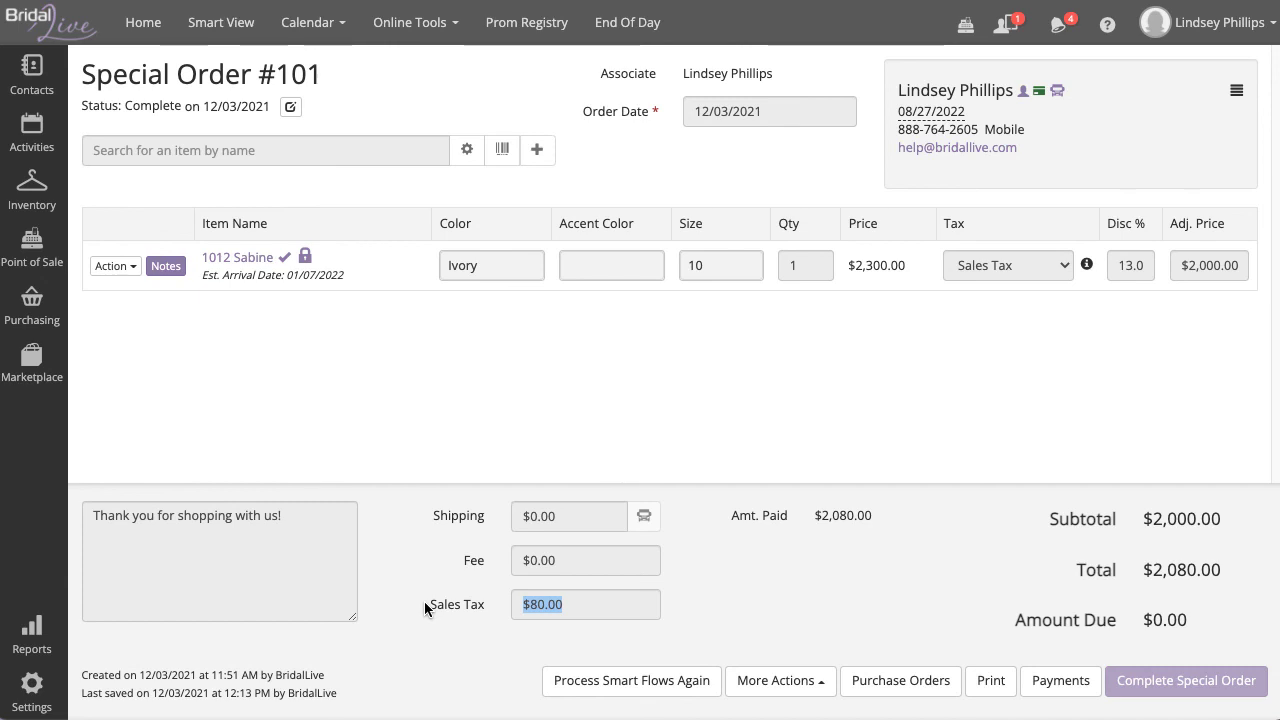
left_click(439, 477)
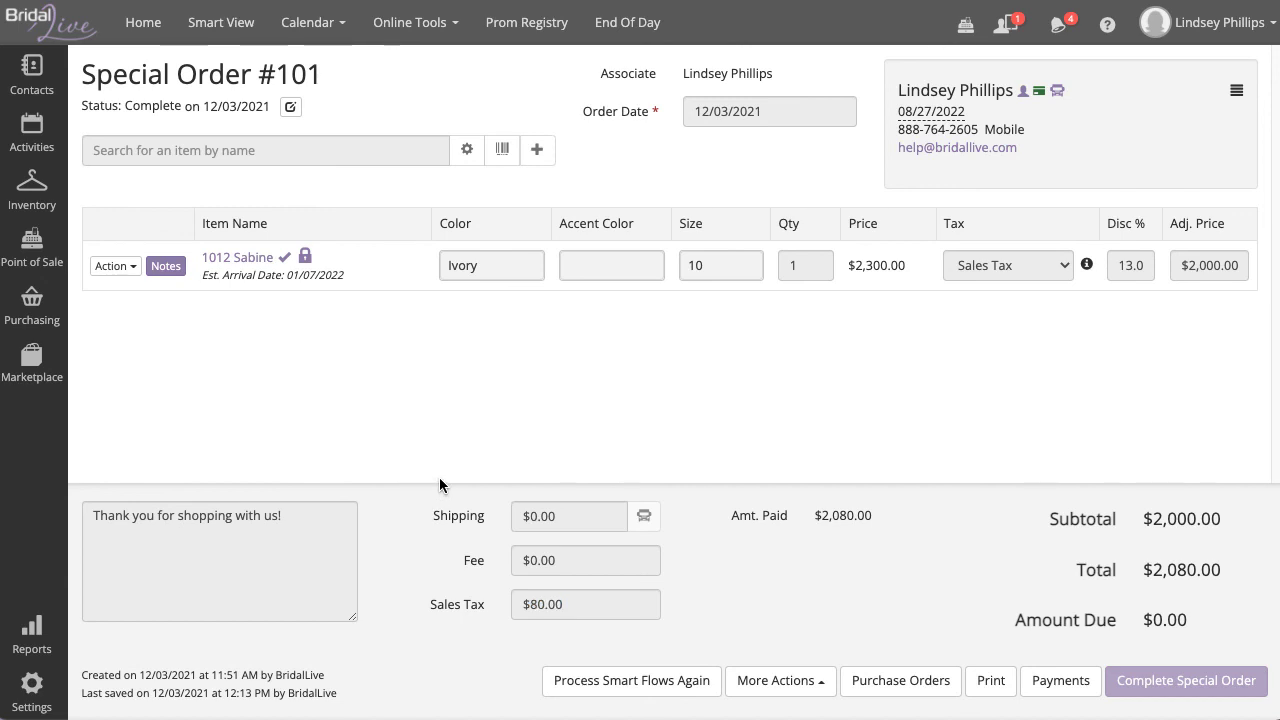